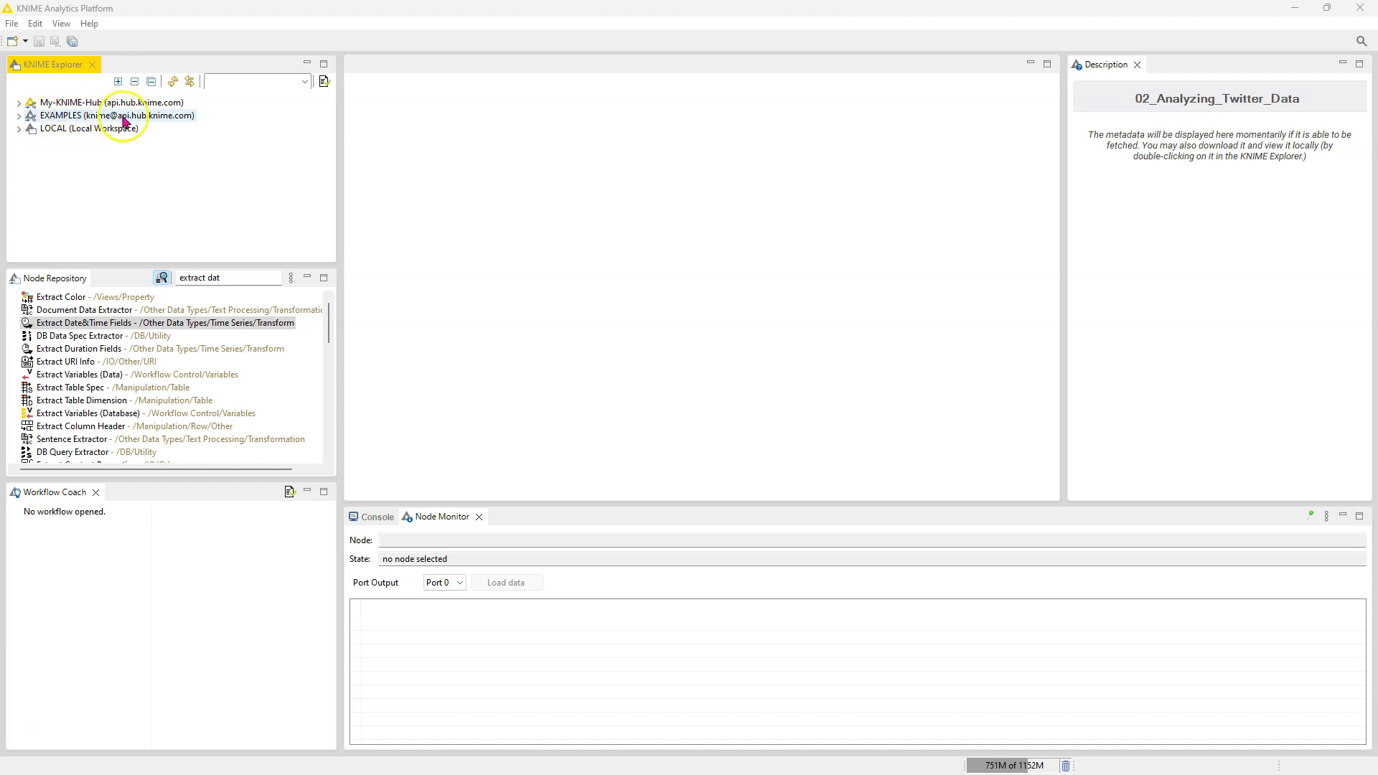
- Expand EXAMPLES > 03_Visualization > 01_KNIME_Views and open 01_Example_for_Bar_Chart
{"action": "left_click", "coordinate": [56, 117]}
{"action": "left_click", "coordinate": [19, 117]}
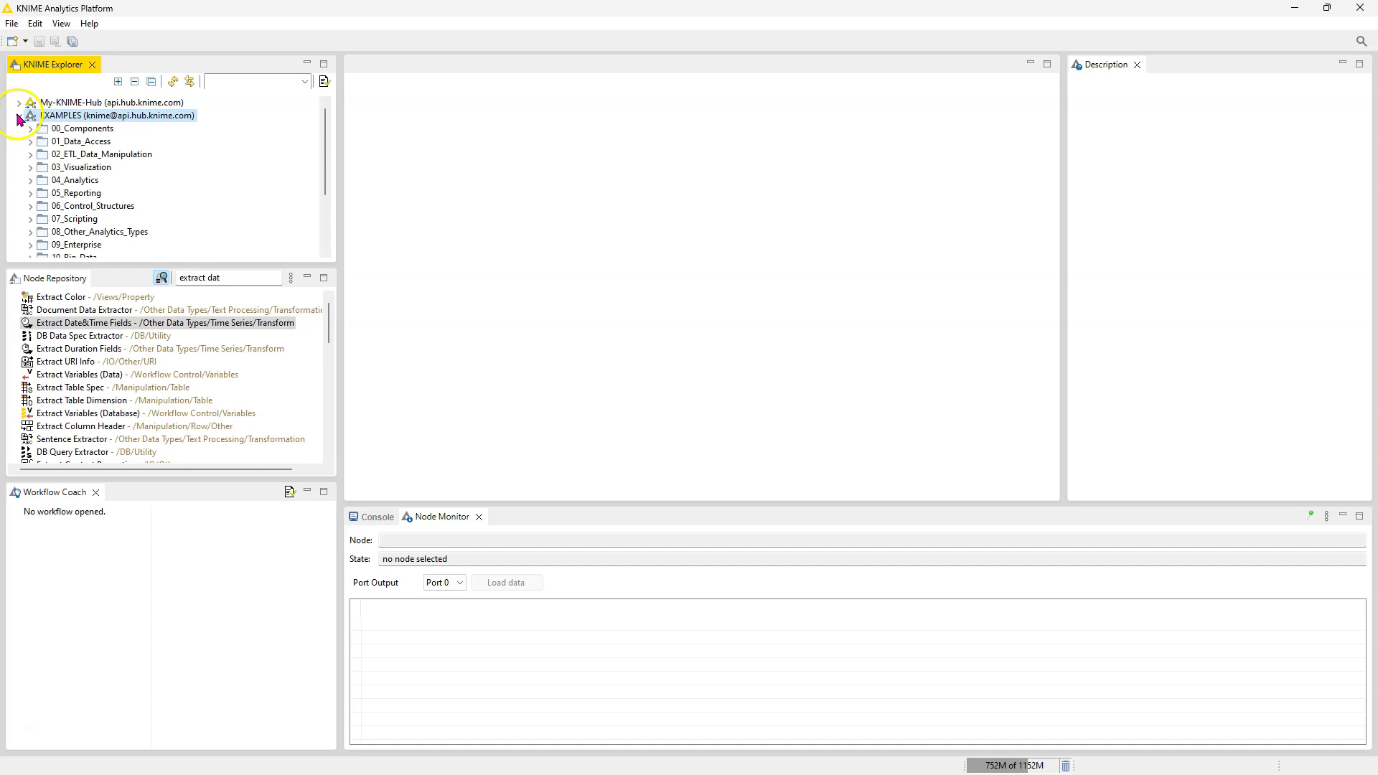
{"action": "left_click", "coordinate": [30, 167]}
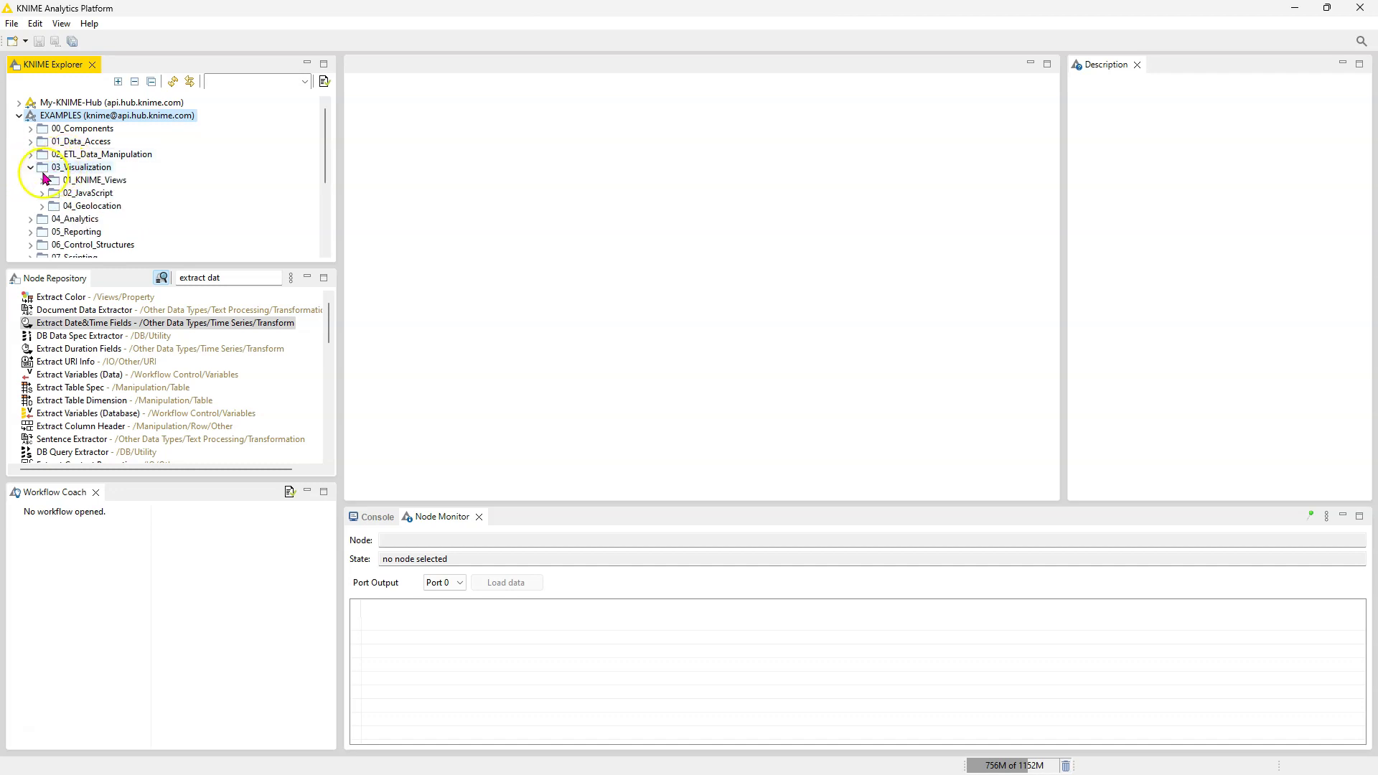
{"action": "left_click", "coordinate": [43, 179]}
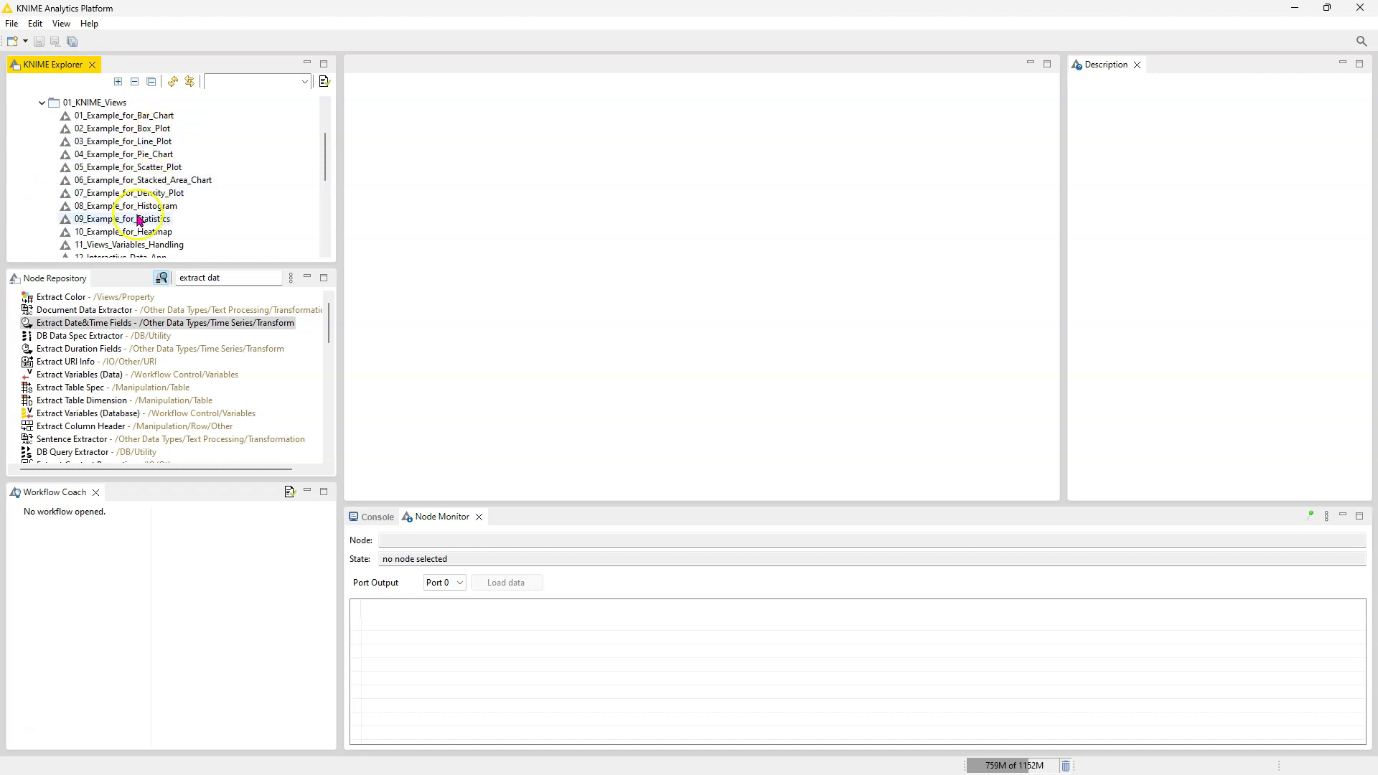
{"action": "left_click", "coordinate": [144, 119]}
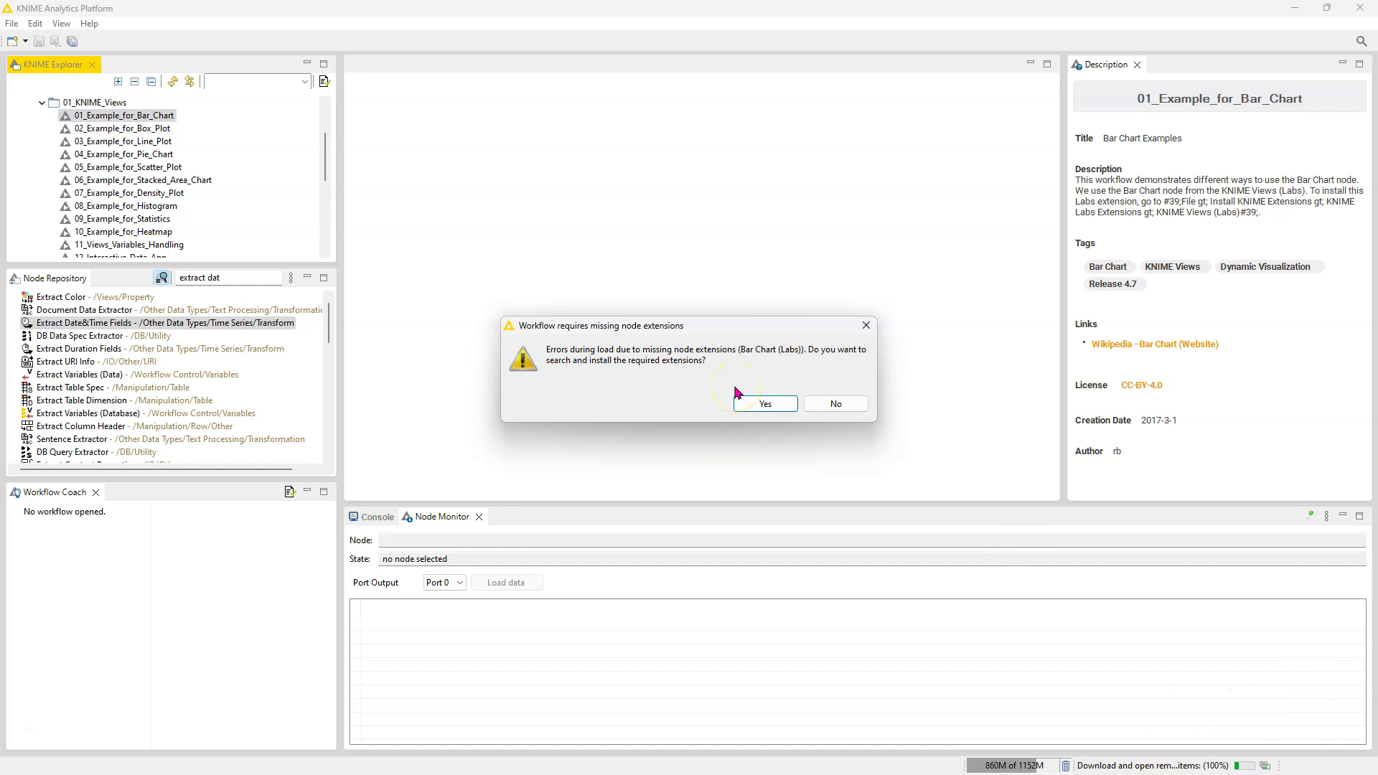
- Accept installing Bar Chart (Labs), then reload EXAMPLES and expand 03_Visualization > 01_KNIME_Views
{"action": "left_click", "coordinate": [761, 406]}
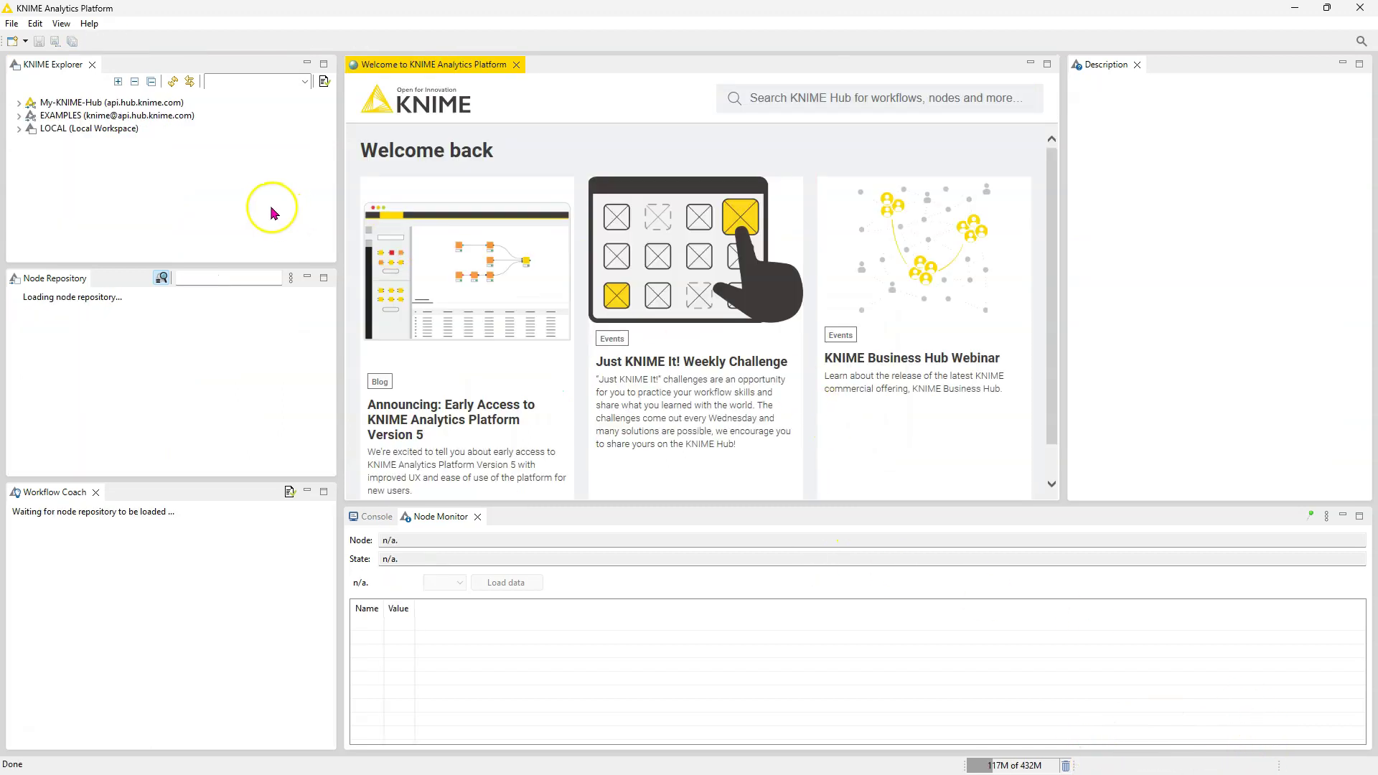
{"action": "left_click", "coordinate": [20, 116]}
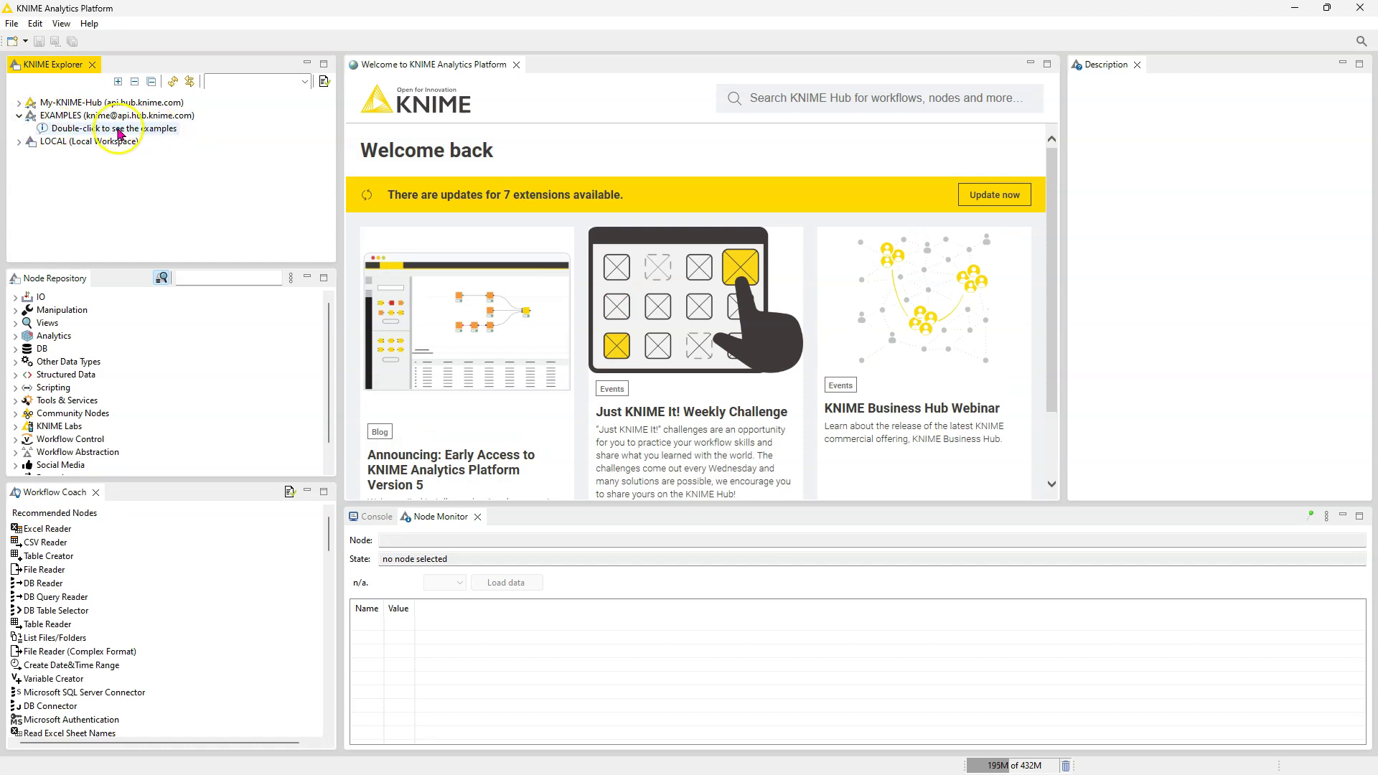
{"action": "left_click", "coordinate": [118, 130]}
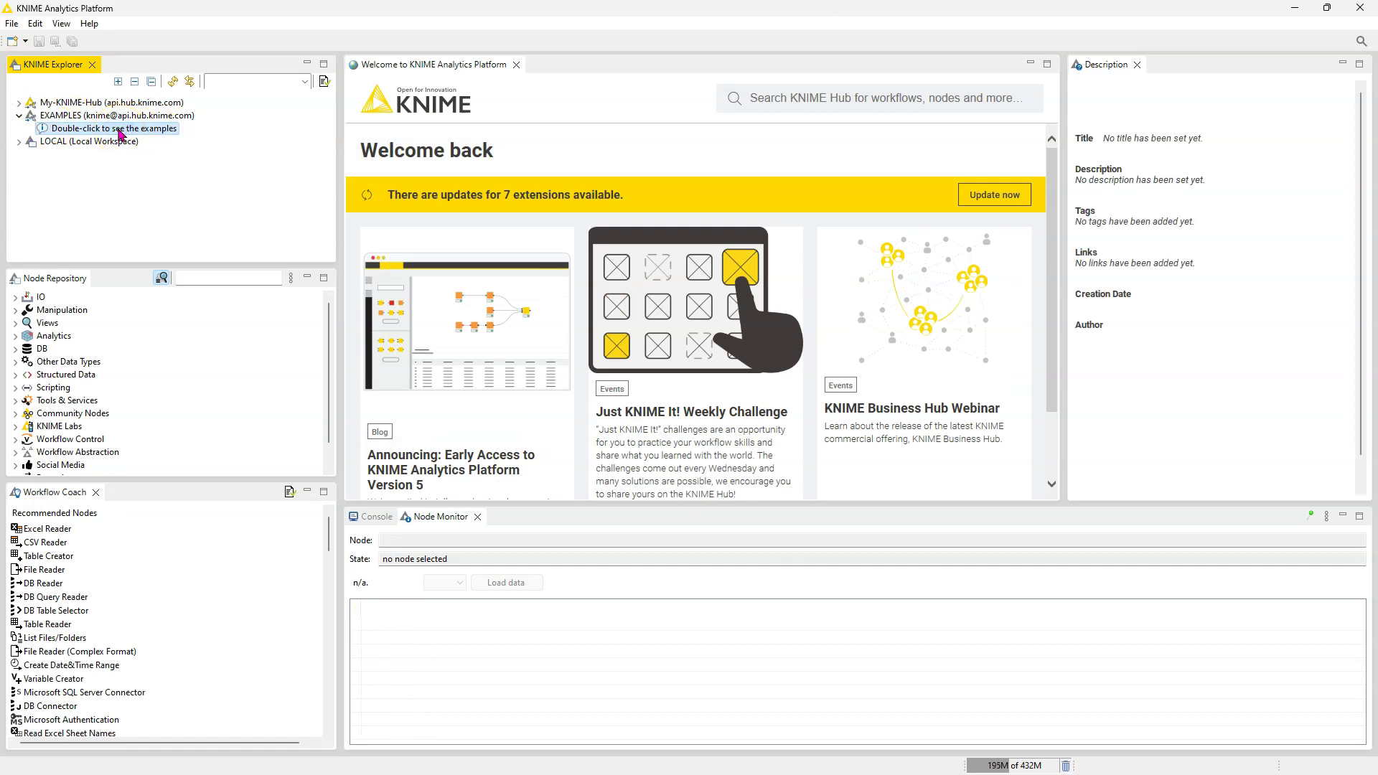
{"action": "double_click", "coordinate": [115, 130]}
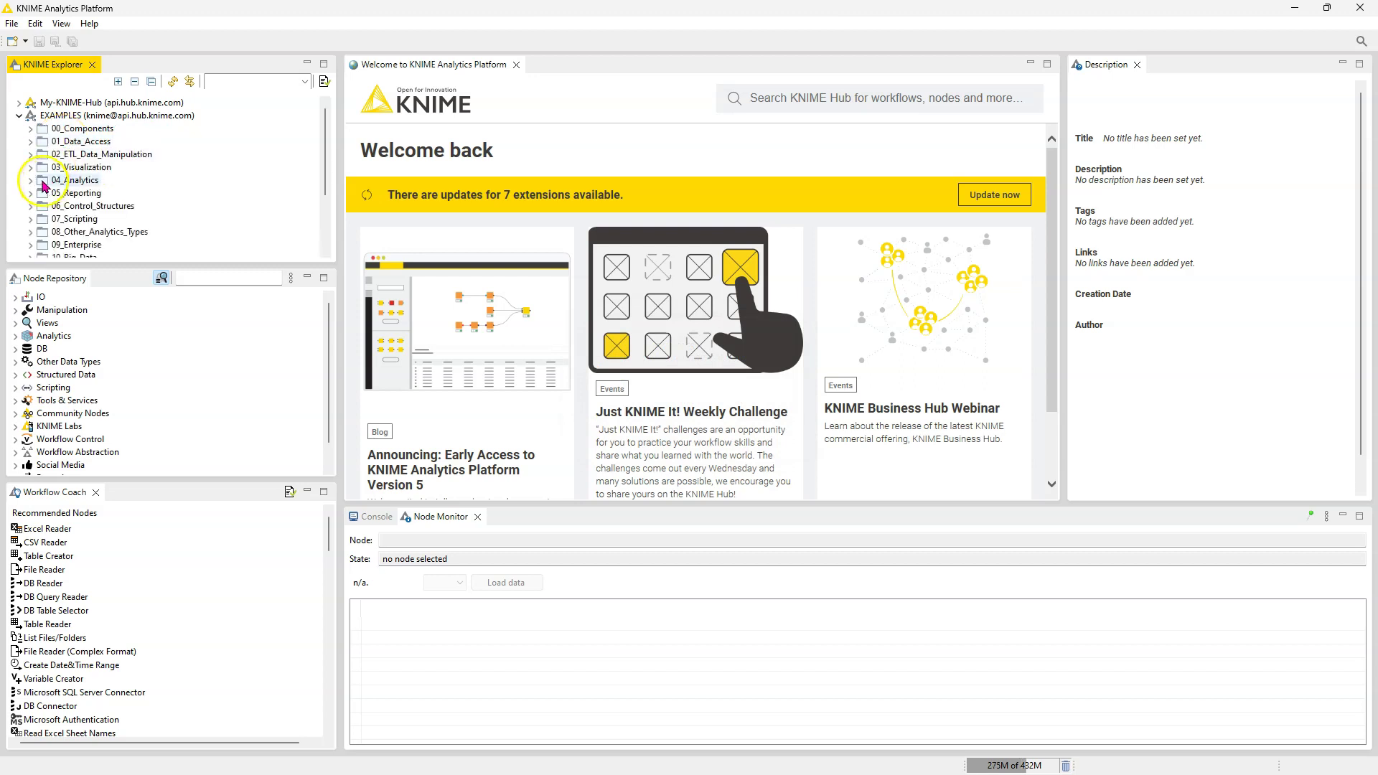
{"action": "left_click", "coordinate": [30, 167]}
{"action": "left_click", "coordinate": [42, 181]}
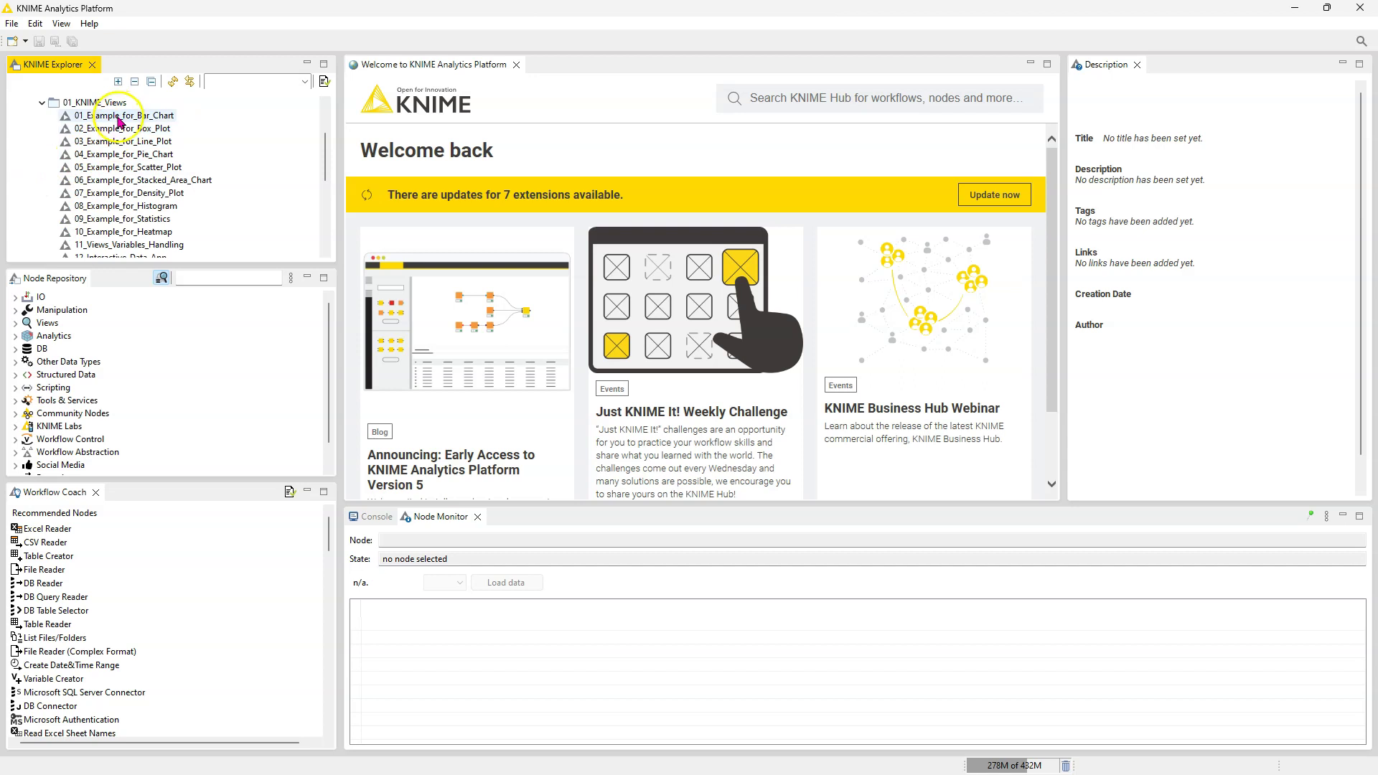
- Open 01_Example_for_Bar_Chart and execute its Table Reader to load the medal data
{"action": "double_click", "coordinate": [120, 119]}
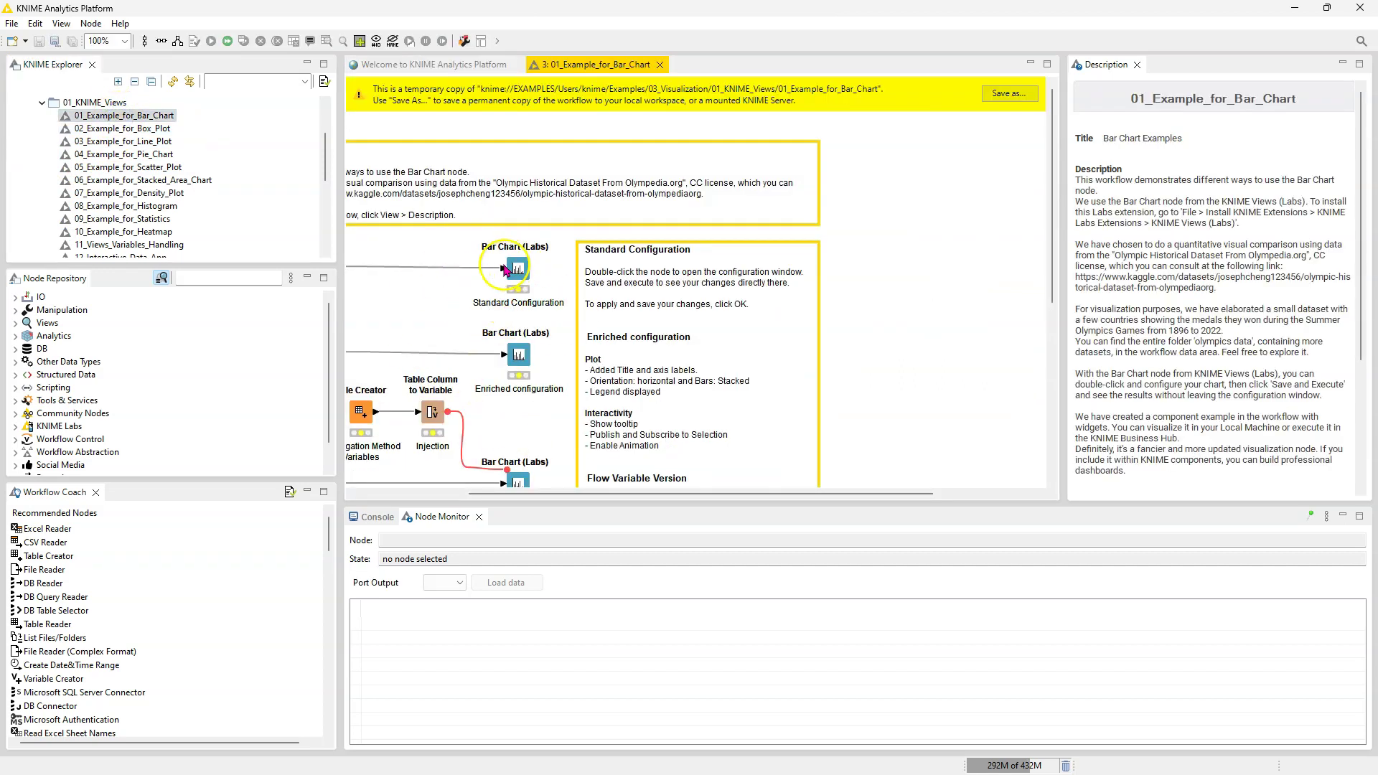
{"action": "left_click", "coordinate": [521, 278]}
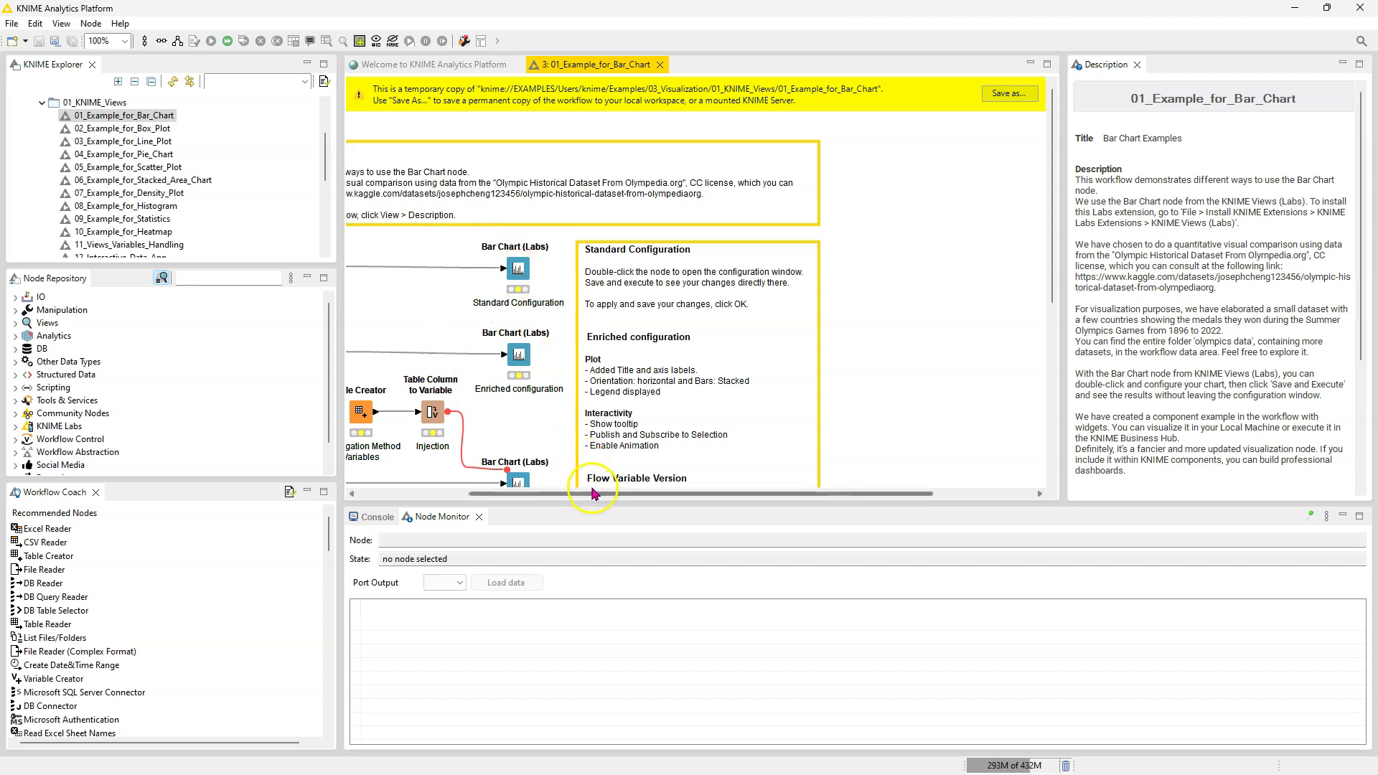
{"action": "left_click", "coordinate": [418, 493]}
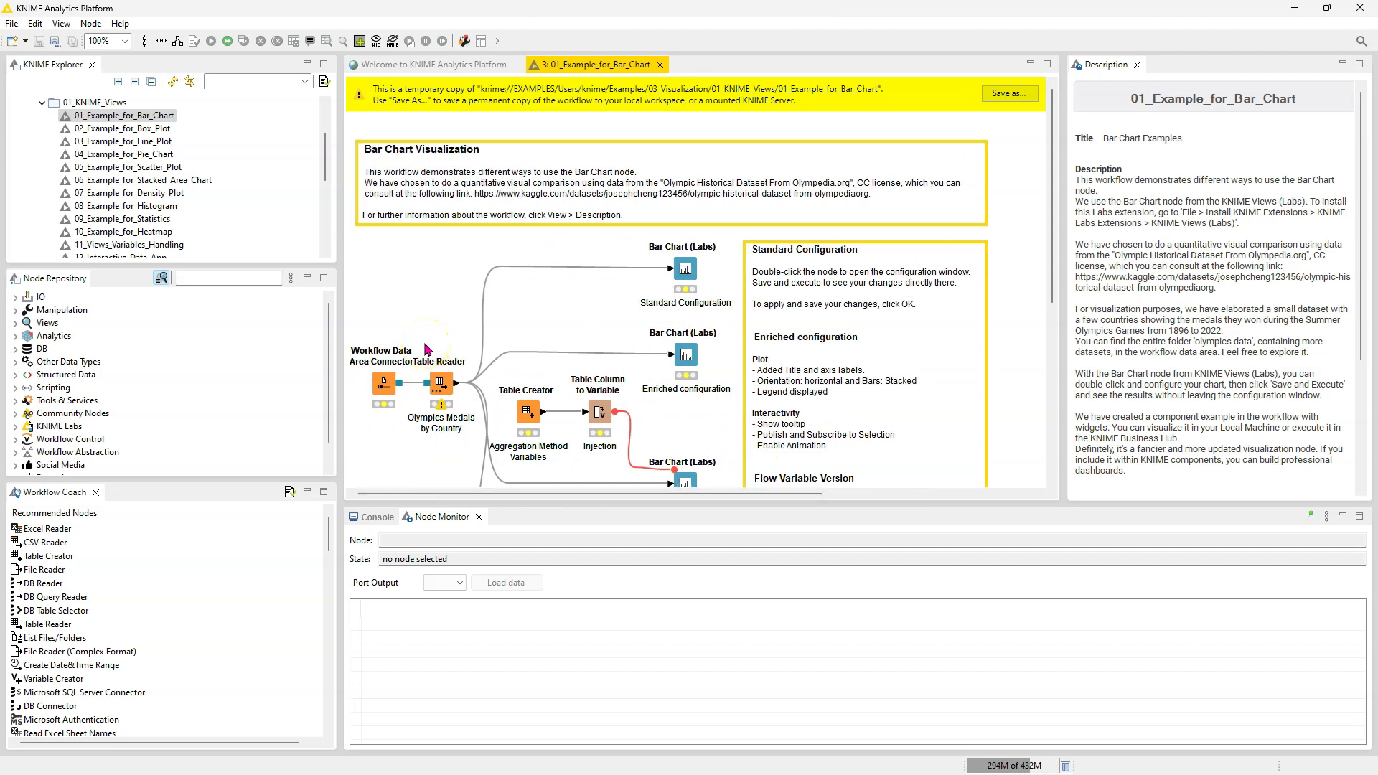
{"action": "left_click", "coordinate": [785, 265]}
{"action": "left_click", "coordinate": [444, 393]}
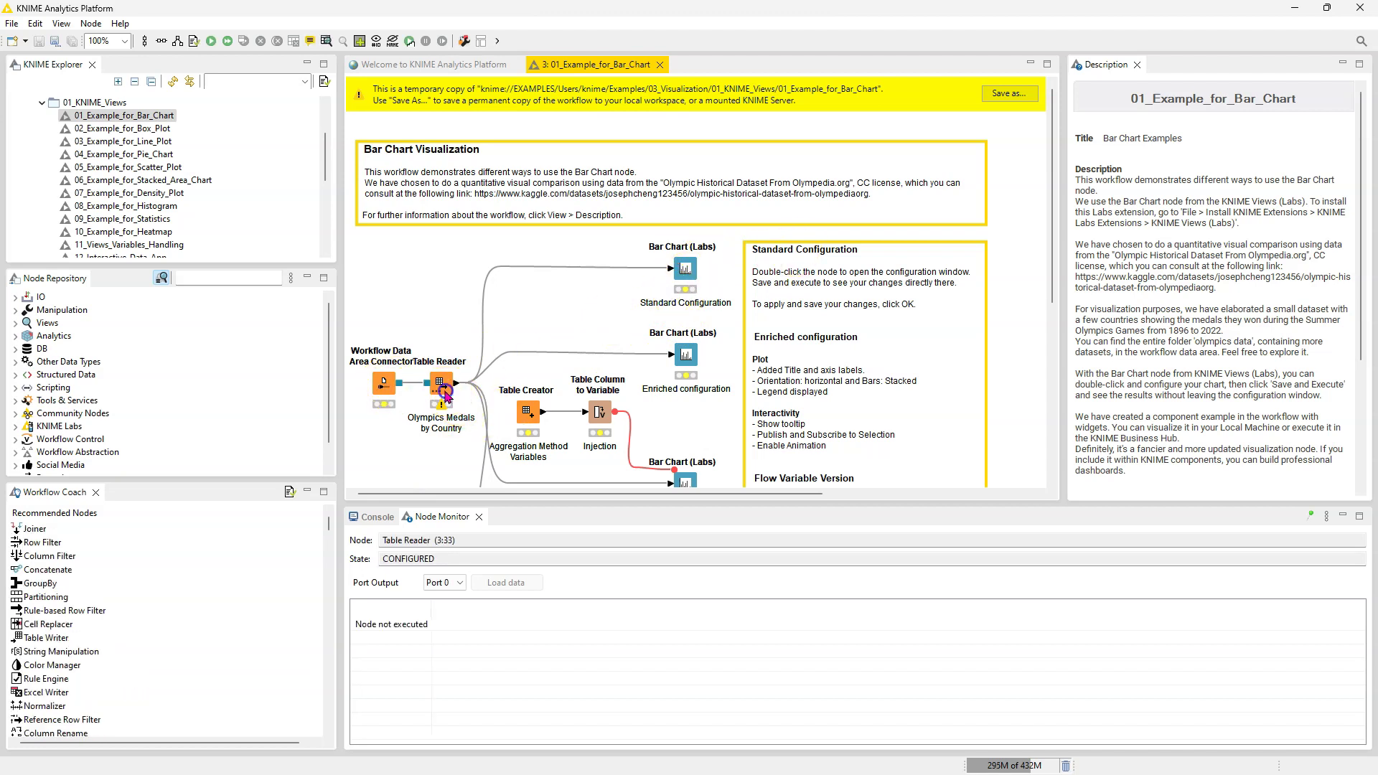
{"action": "left_click", "coordinate": [209, 41]}
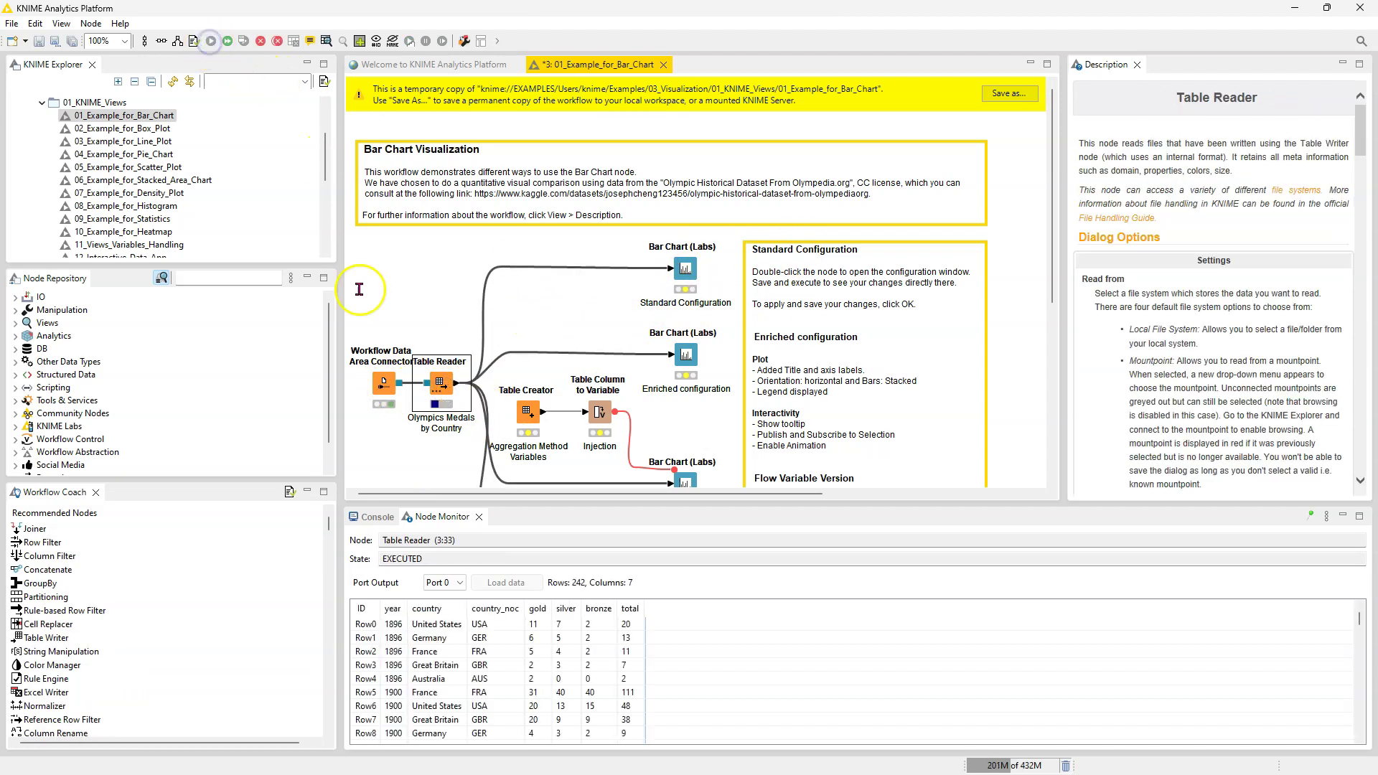
- View the Standard Configuration bar chart of medals by country maximized, then close it
{"action": "left_click", "coordinate": [695, 287]}
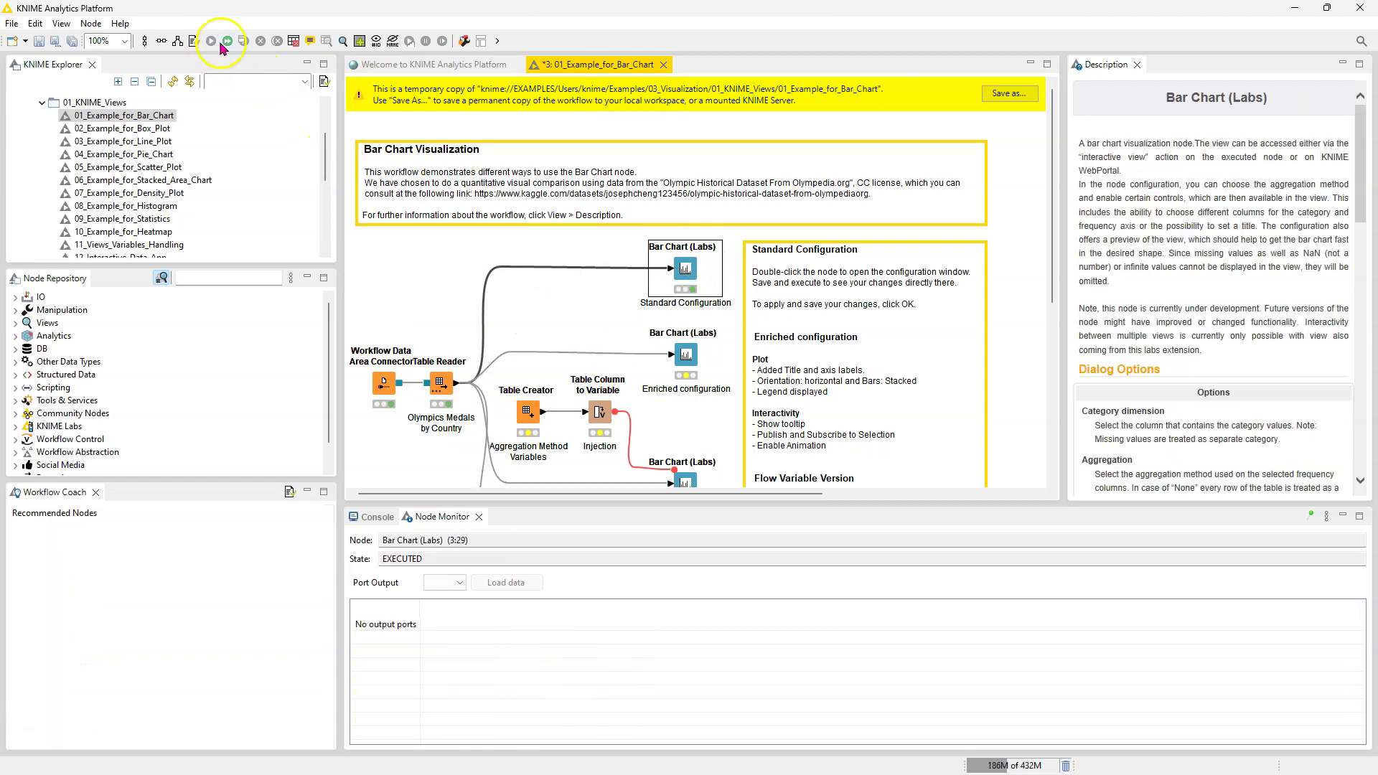
{"action": "right_click", "coordinate": [689, 272]}
{"action": "left_click", "coordinate": [748, 471]}
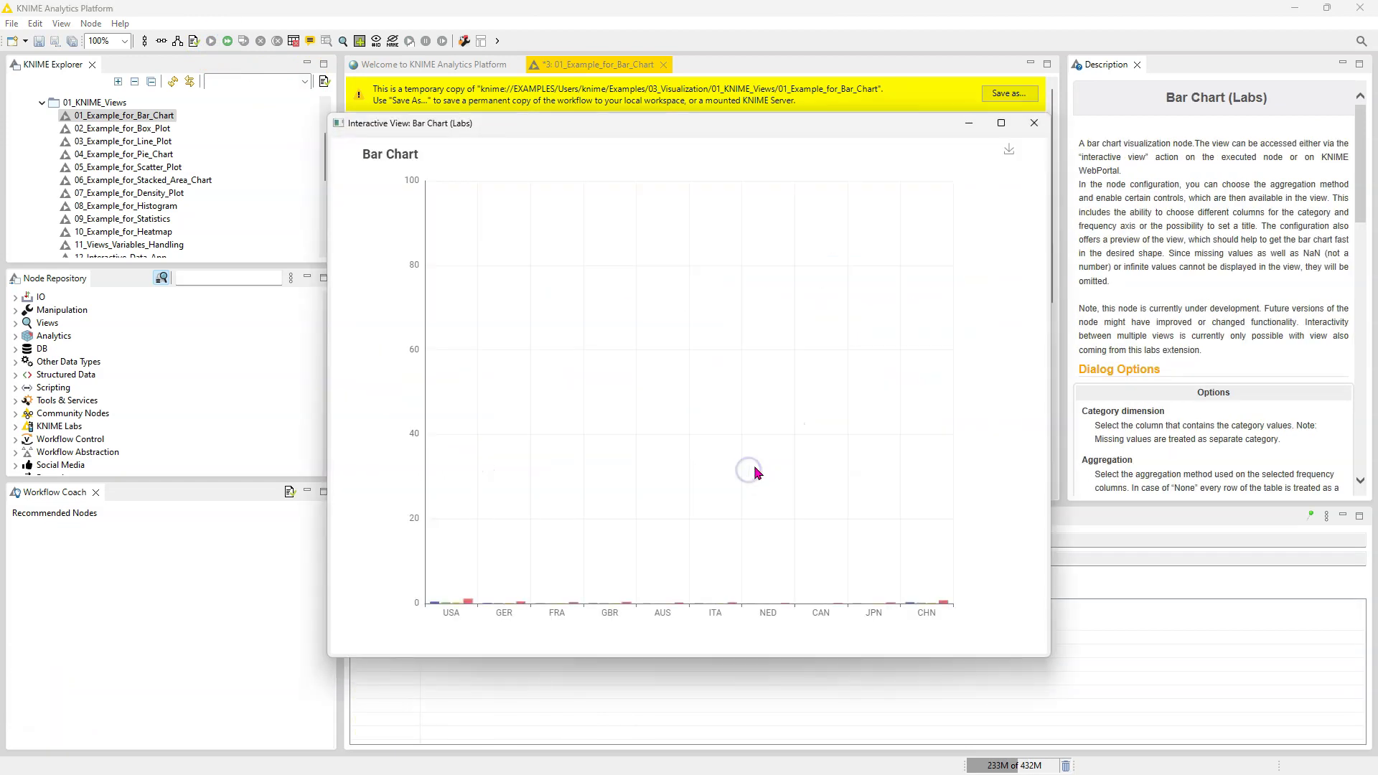
{"action": "left_click", "coordinate": [1003, 124]}
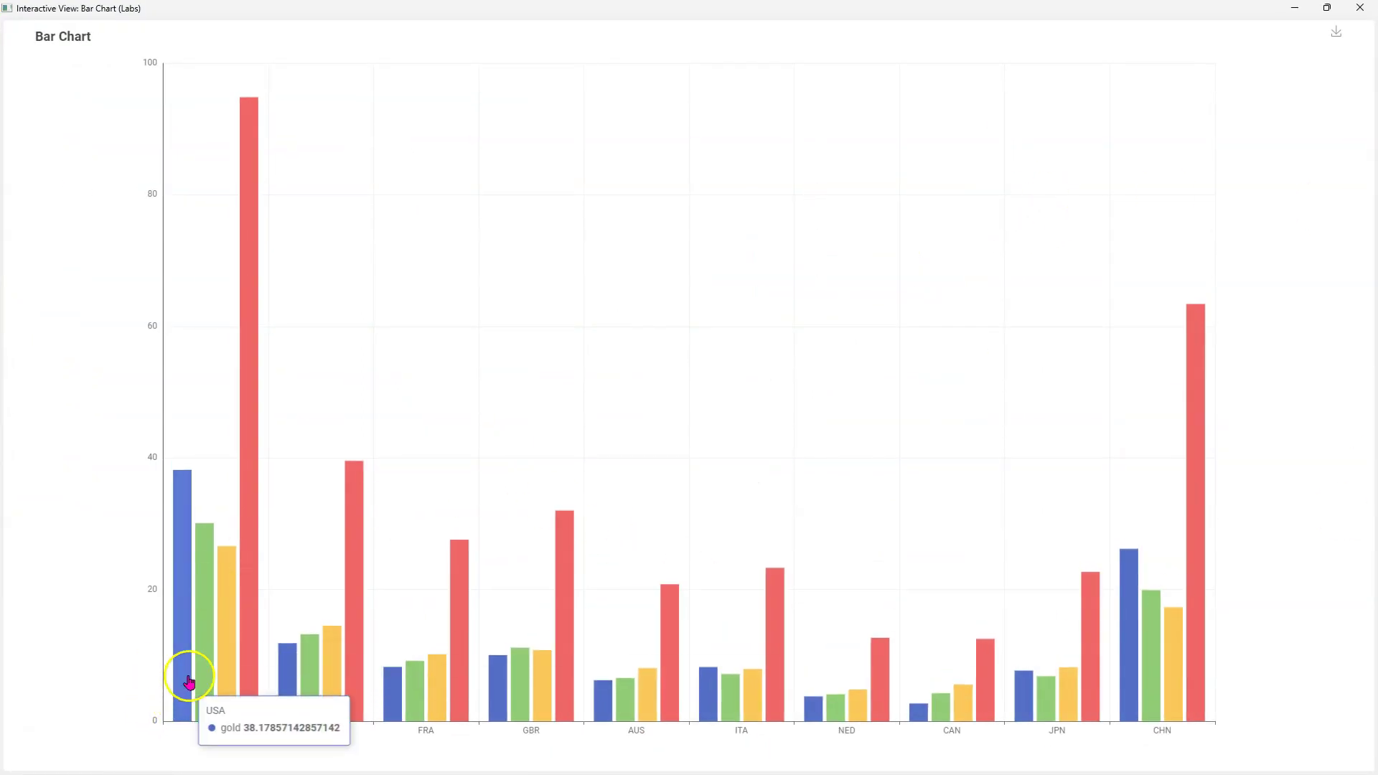
{"action": "mouse_move", "coordinate": [250, 456]}
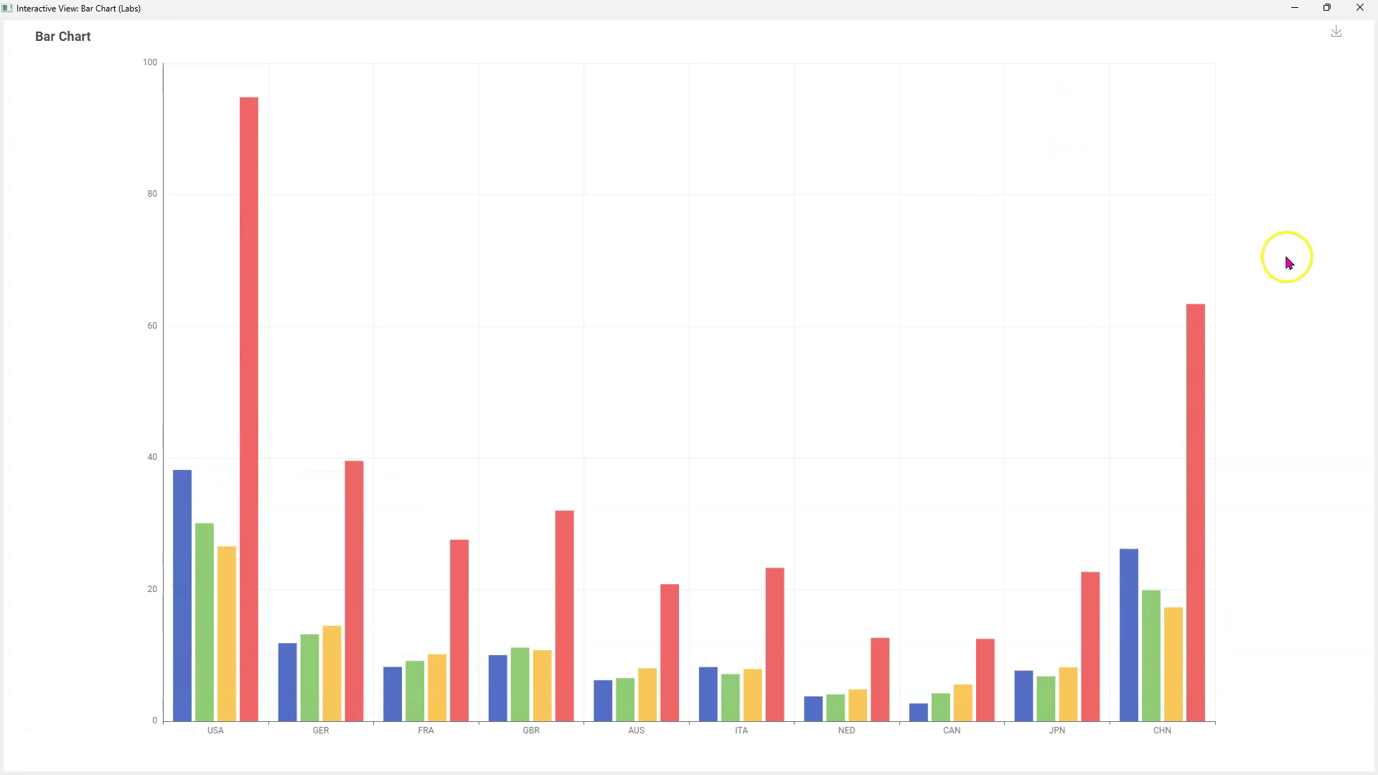
{"action": "left_click", "coordinate": [1360, 8]}
{"action": "left_click", "coordinate": [441, 383]}
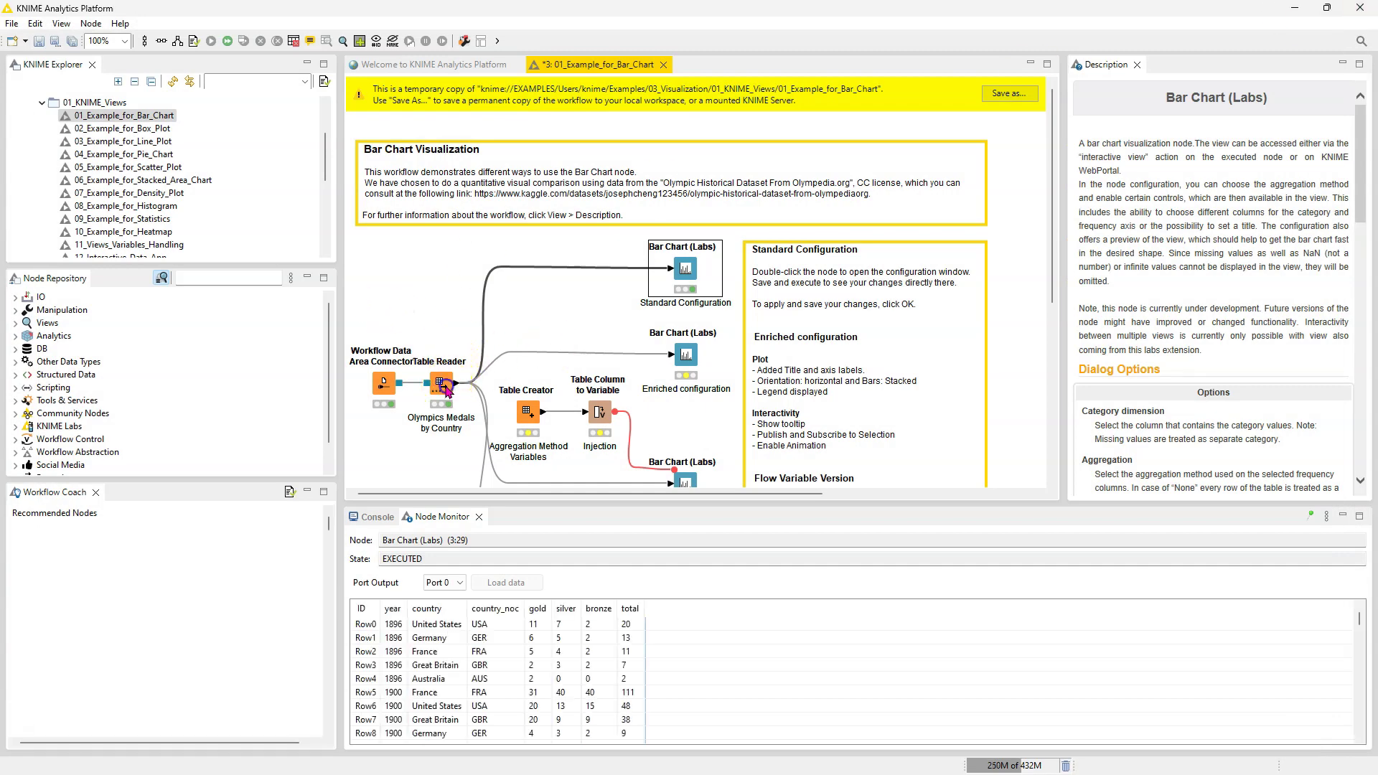
{"action": "double_click", "coordinate": [688, 276]}
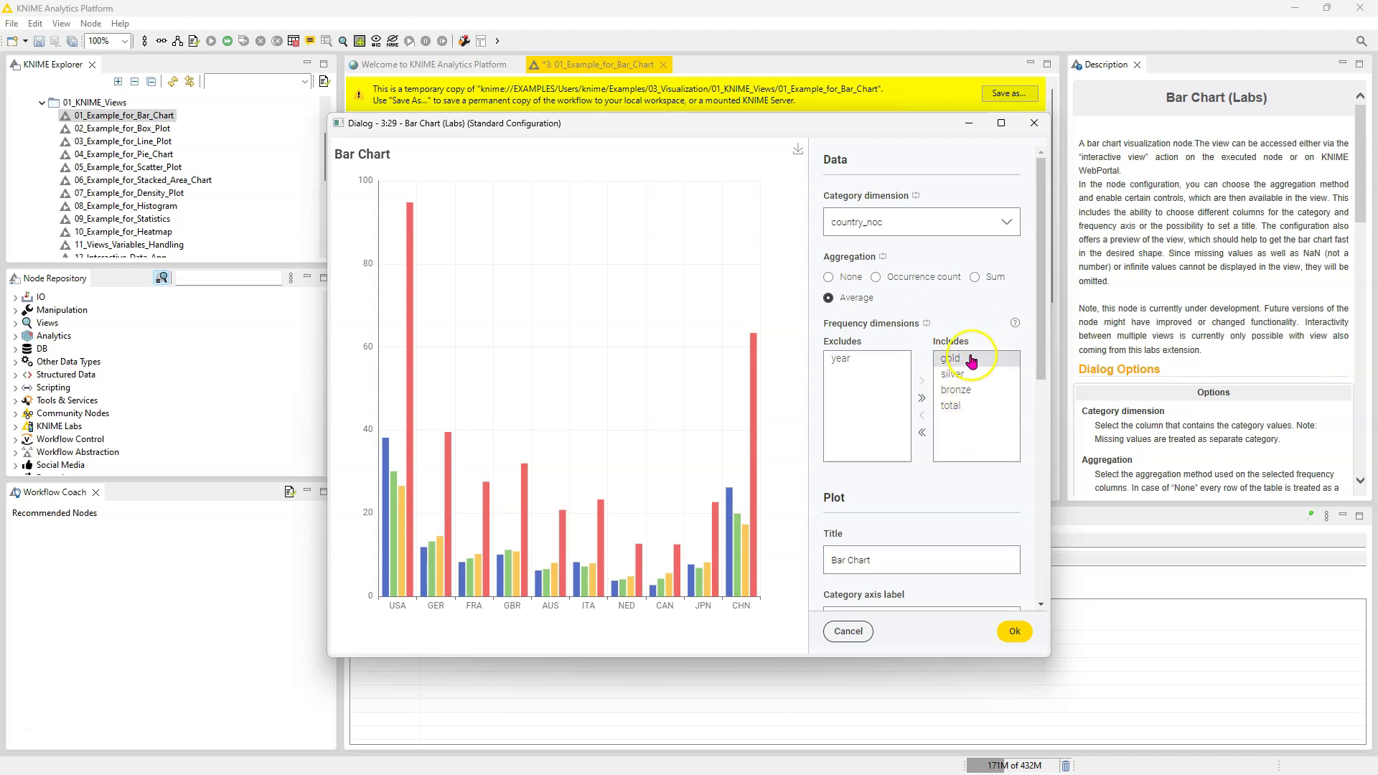
{"action": "scroll", "coordinate": [890, 535], "scroll_direction": "down", "scroll_amount": 3}
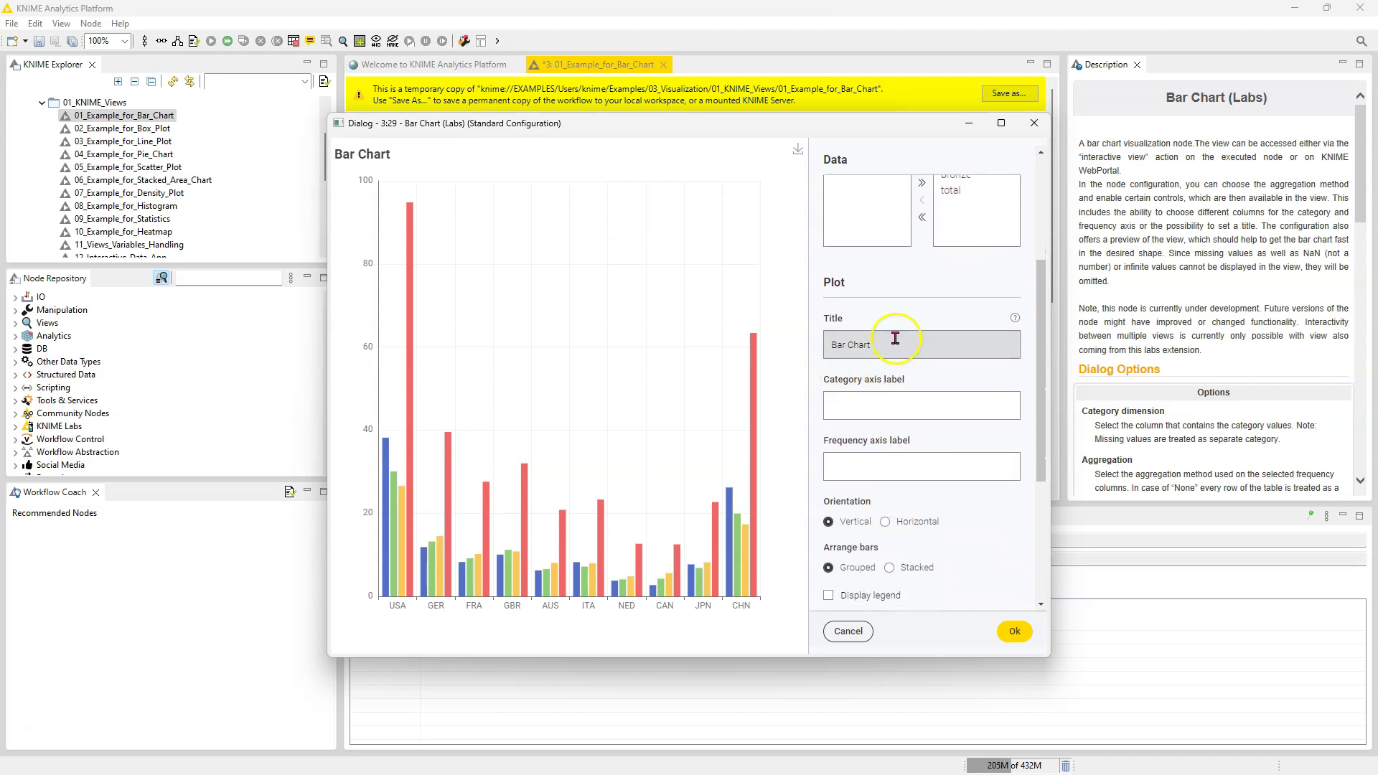
{"action": "scroll", "coordinate": [908, 495], "scroll_direction": "down", "scroll_amount": 2}
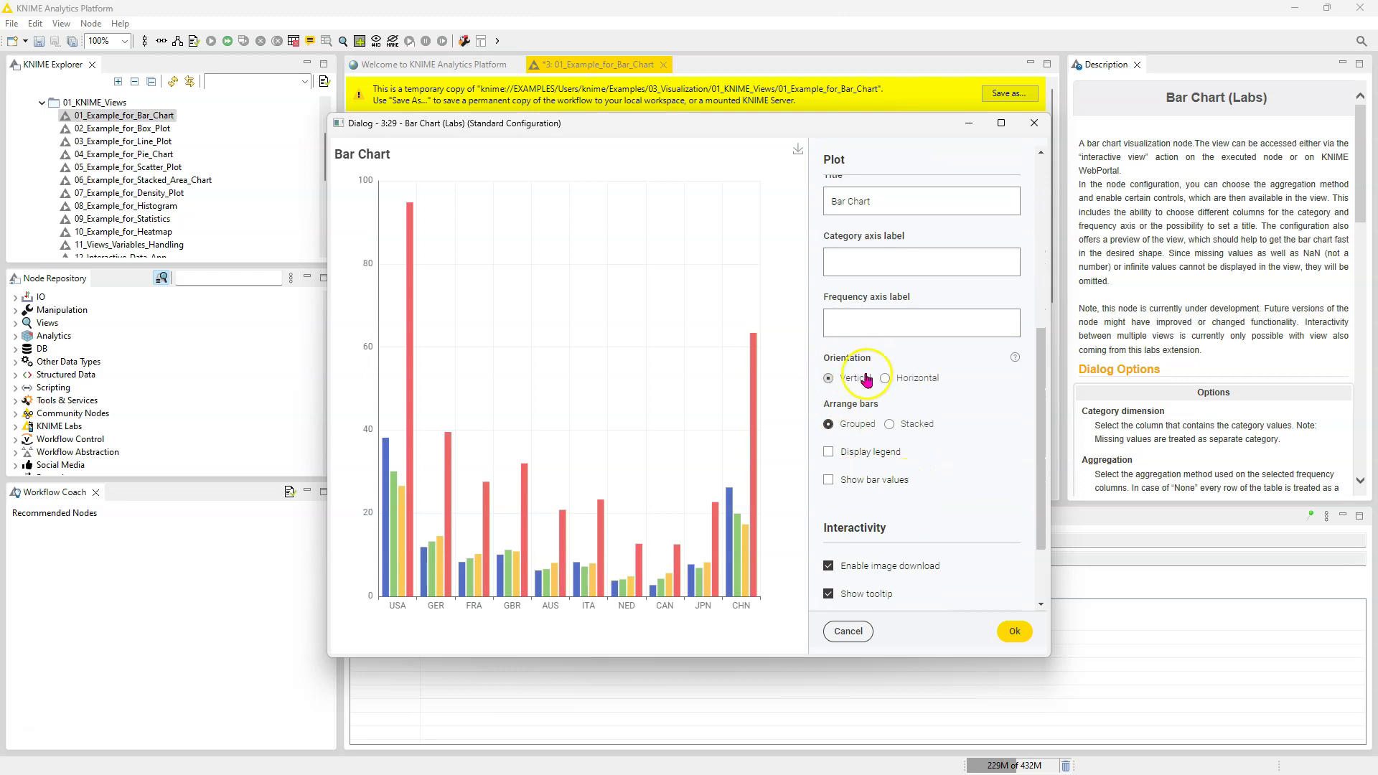
{"action": "left_click", "coordinate": [886, 381]}
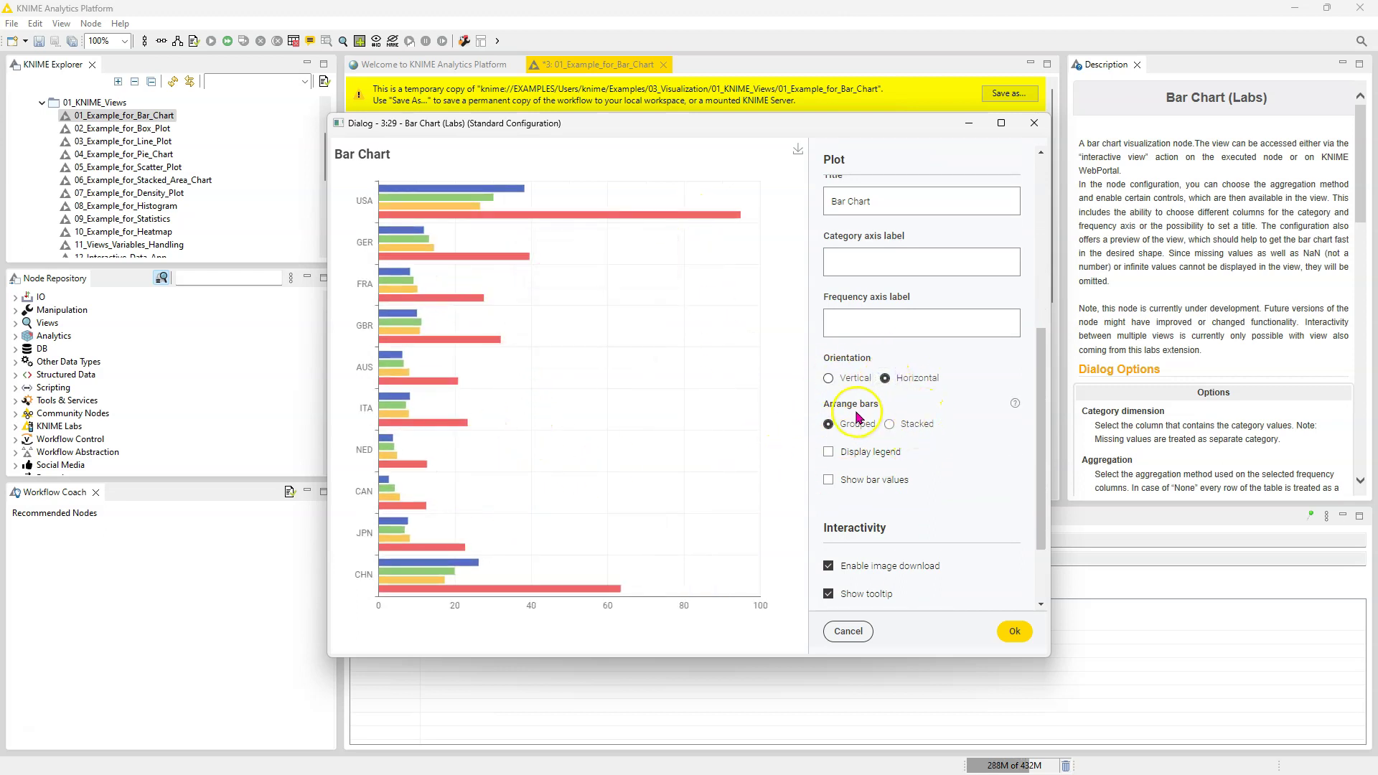
{"action": "left_click", "coordinate": [829, 378]}
{"action": "scroll", "coordinate": [906, 518], "scroll_direction": "down", "scroll_amount": 3}
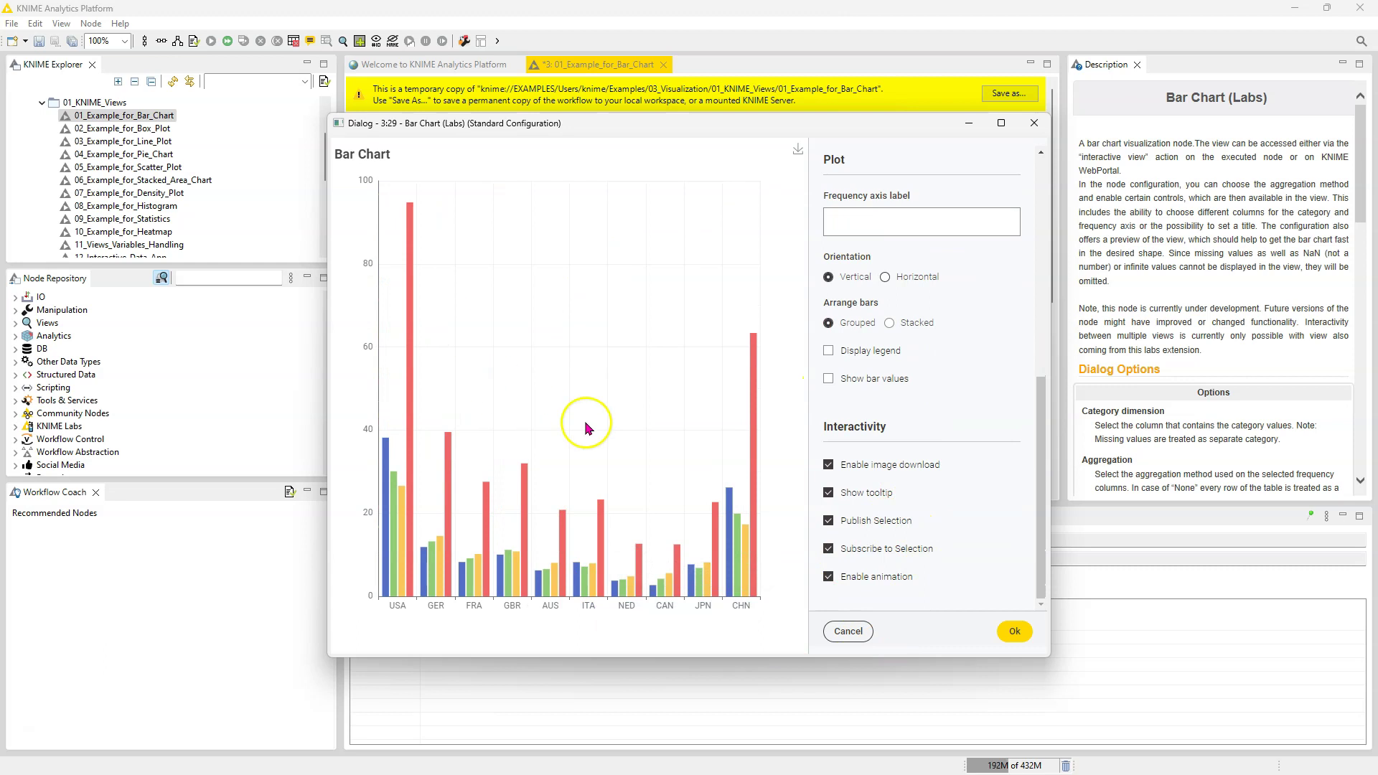
- Close the bar chart settings and the bar chart example workflow, answering the save prompt
{"action": "left_click", "coordinate": [1032, 128]}
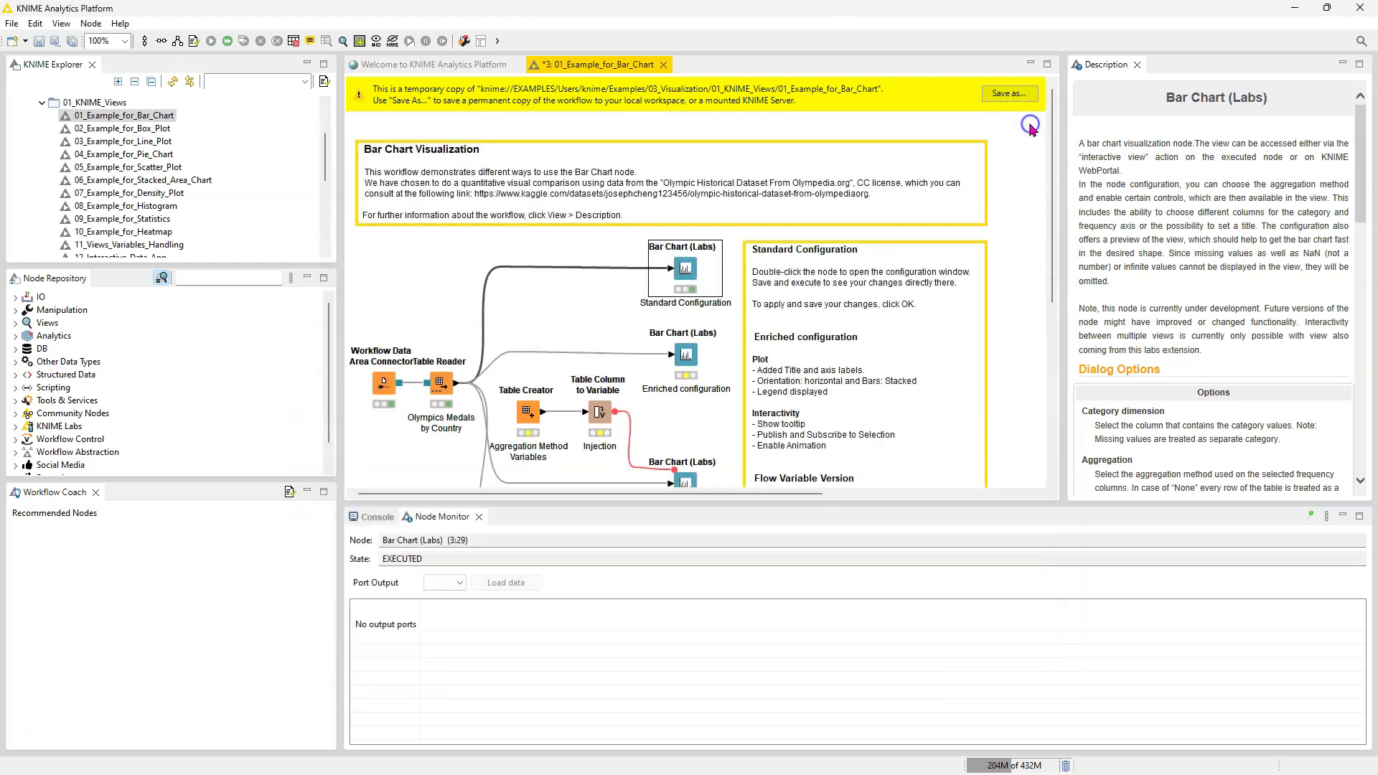
{"action": "scroll", "coordinate": [575, 301], "scroll_direction": "down", "scroll_amount": 2}
{"action": "scroll", "coordinate": [583, 288], "scroll_direction": "up", "scroll_amount": 2}
{"action": "left_click", "coordinate": [664, 66]}
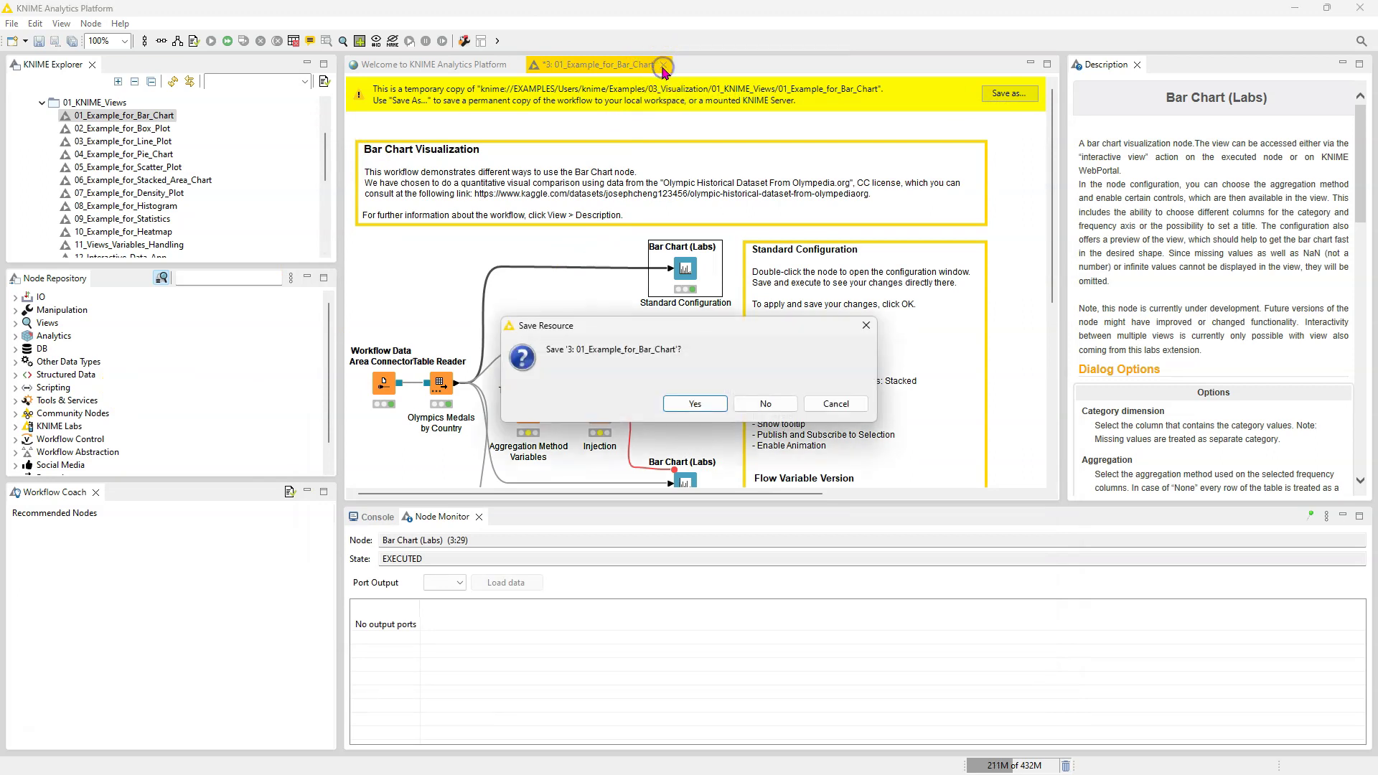
{"action": "left_click", "coordinate": [763, 404]}
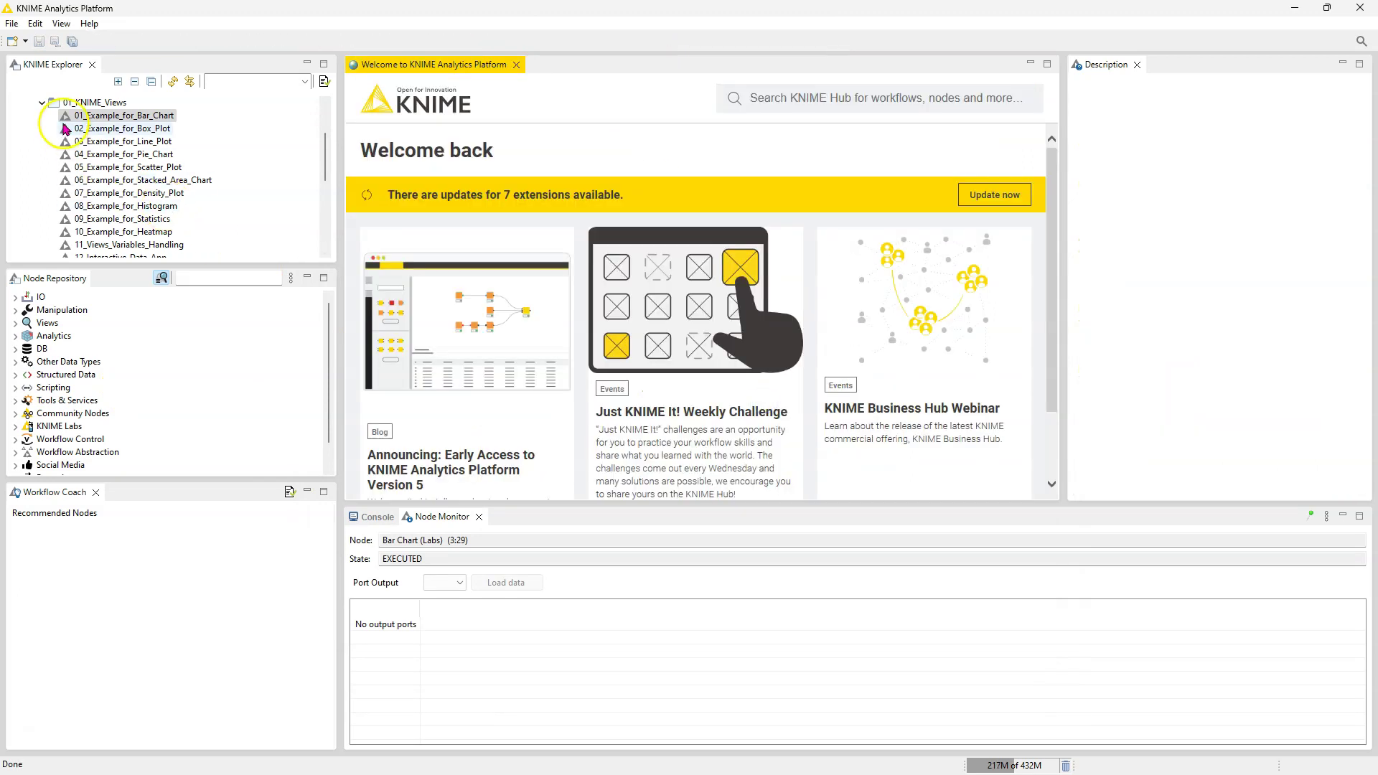
- Collapse 03_Visualization and open 01_ChurnAnalysis from 50_Applications > 03_Churn_Analysis
{"action": "left_click", "coordinate": [42, 102]}
{"action": "scroll", "coordinate": [105, 199], "scroll_direction": "up", "scroll_amount": 2}
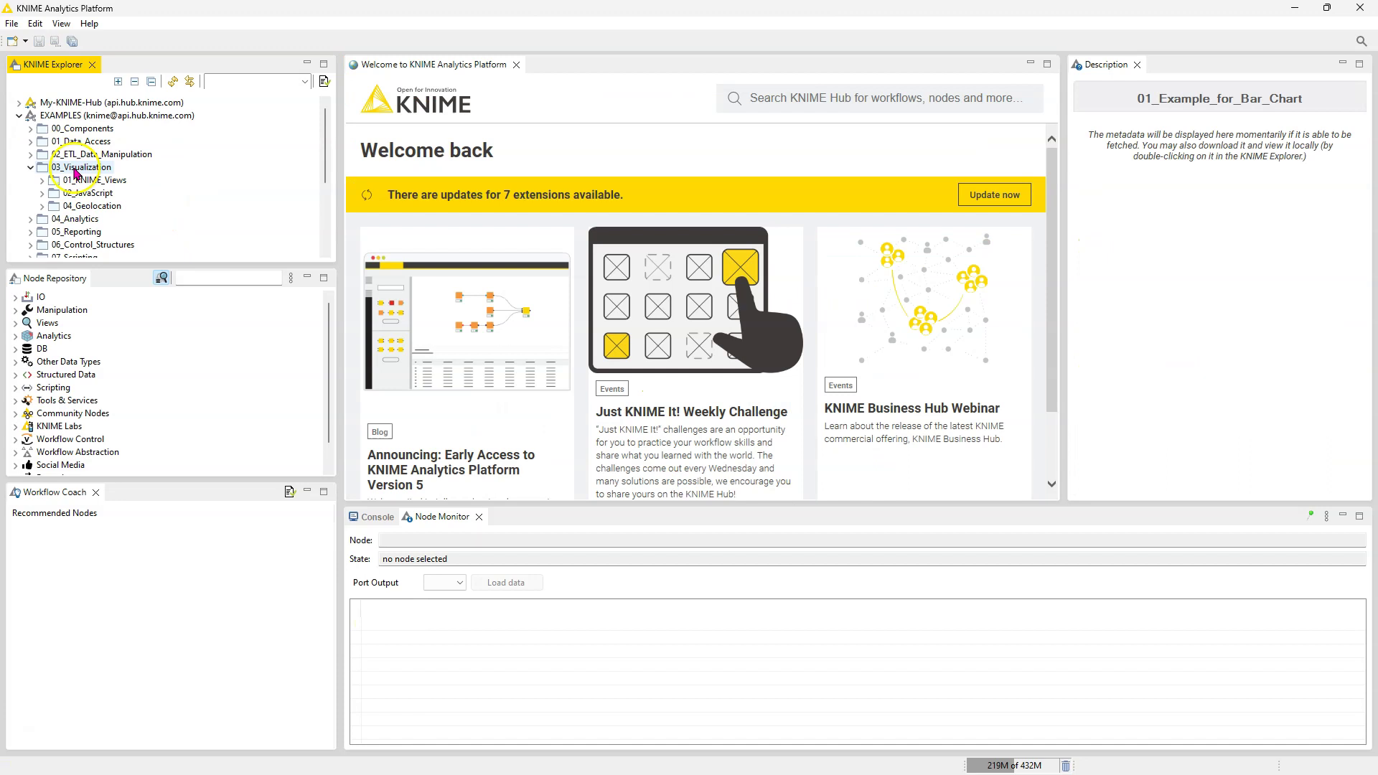
{"action": "left_click", "coordinate": [30, 163]}
{"action": "scroll", "coordinate": [57, 195], "scroll_direction": "down", "scroll_amount": 1}
{"action": "scroll", "coordinate": [57, 195], "scroll_direction": "down", "scroll_amount": 2}
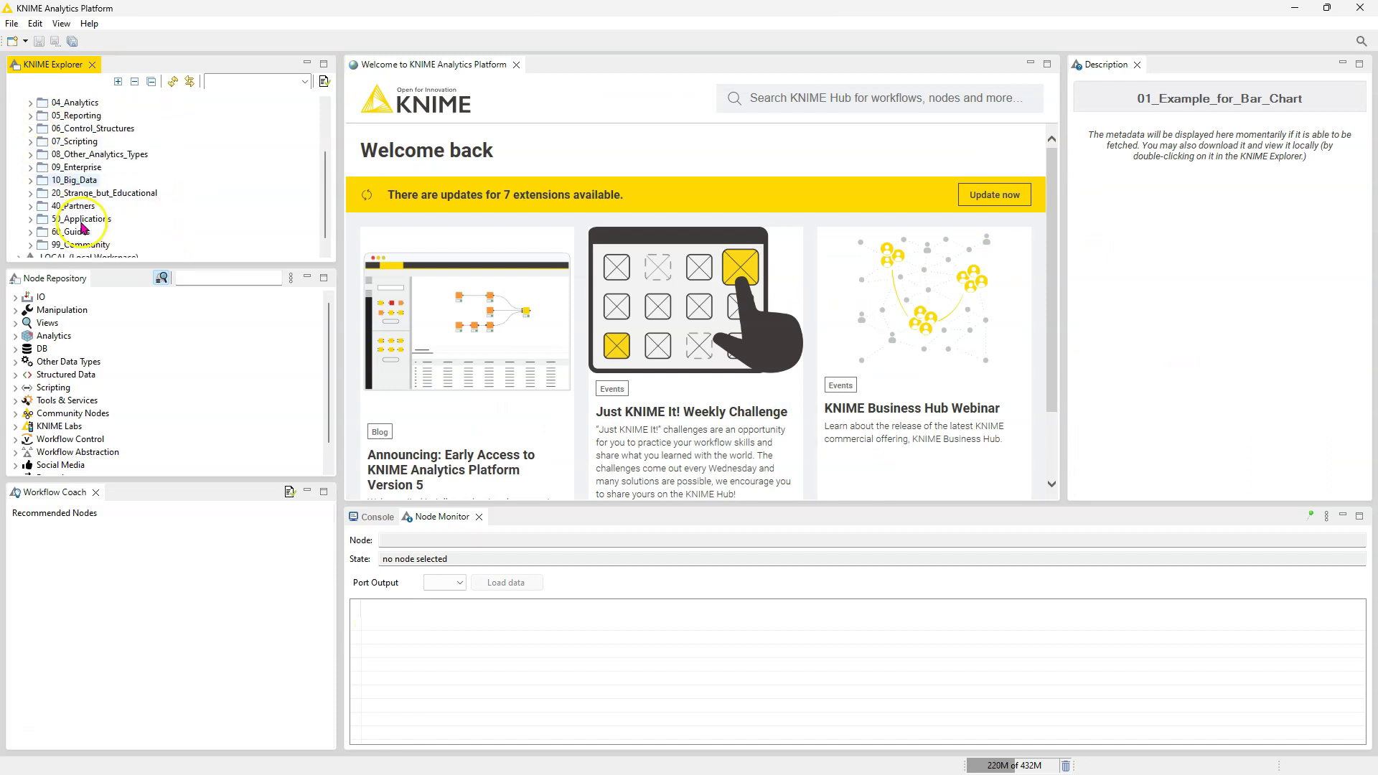
{"action": "left_click", "coordinate": [30, 206]}
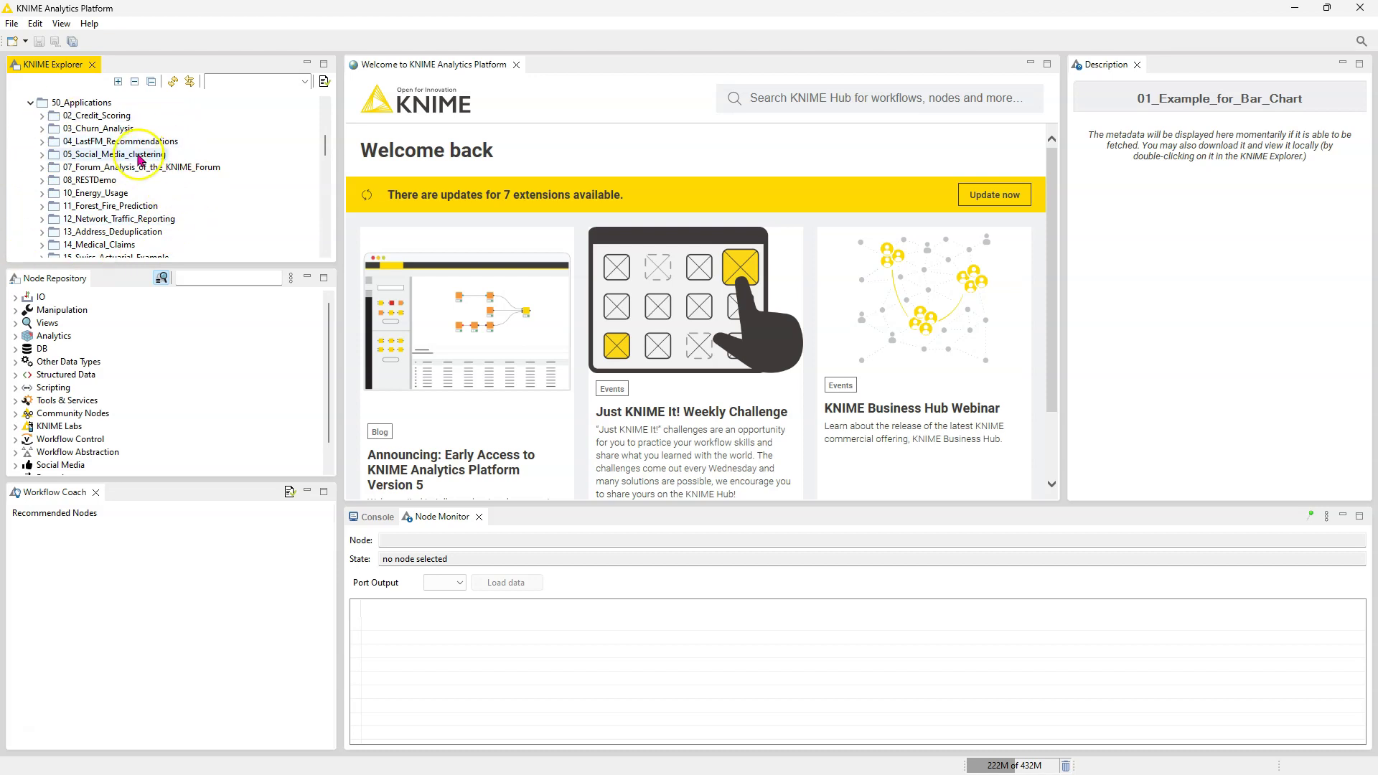
{"action": "left_click", "coordinate": [42, 128]}
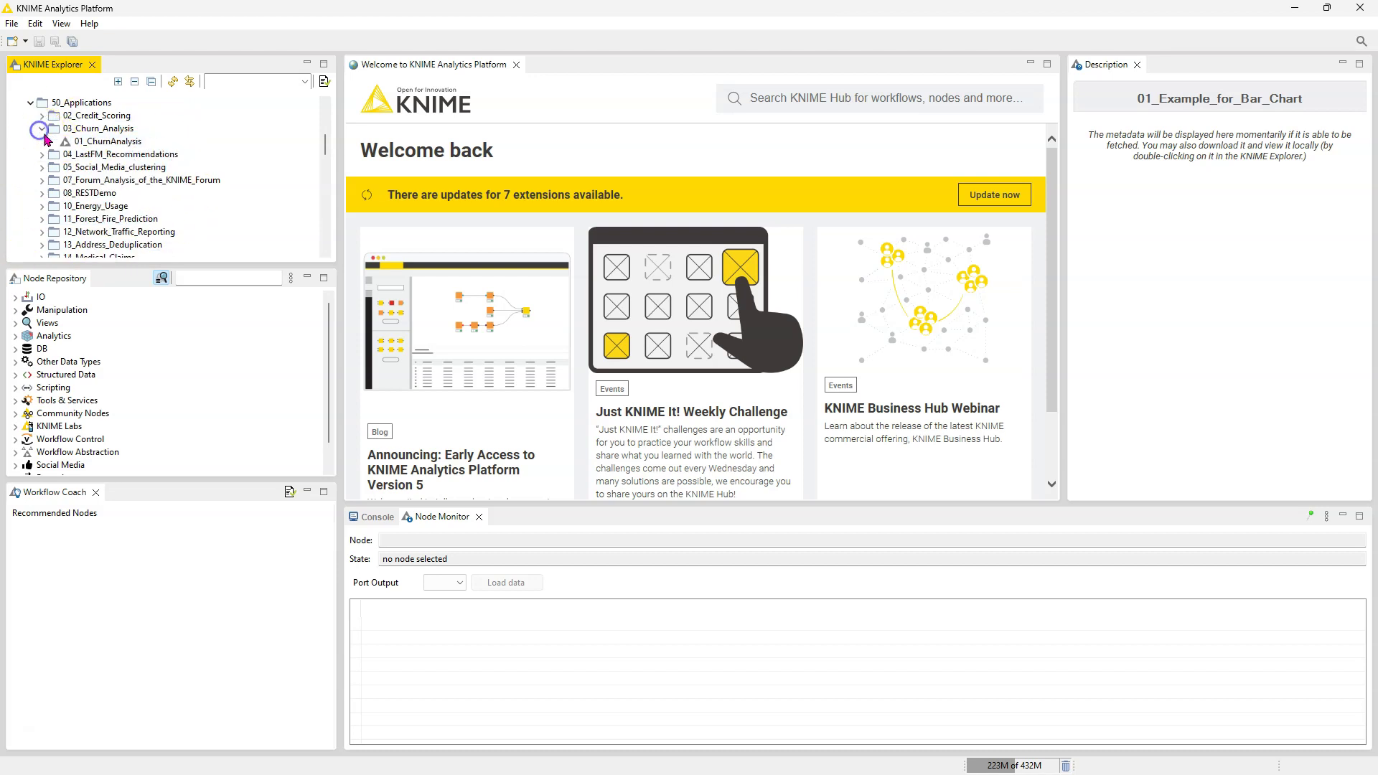
{"action": "left_click", "coordinate": [80, 140]}
{"action": "double_click", "coordinate": [95, 142]}
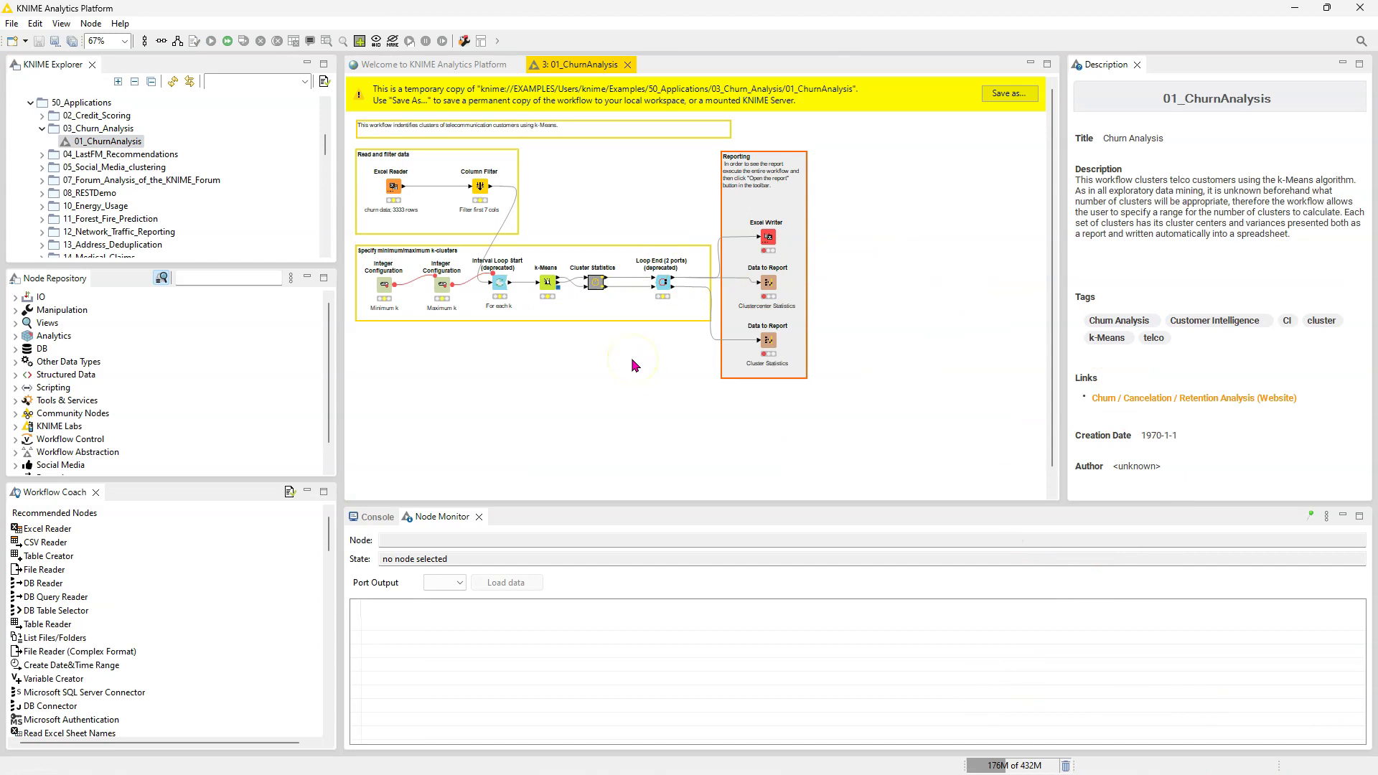
- Execute the Cluster Statistics node for a 3-row cluster table, then close the workflow
{"action": "left_click", "coordinate": [632, 386]}
{"action": "scroll", "coordinate": [635, 394], "scroll_direction": "up", "scroll_amount": 2}
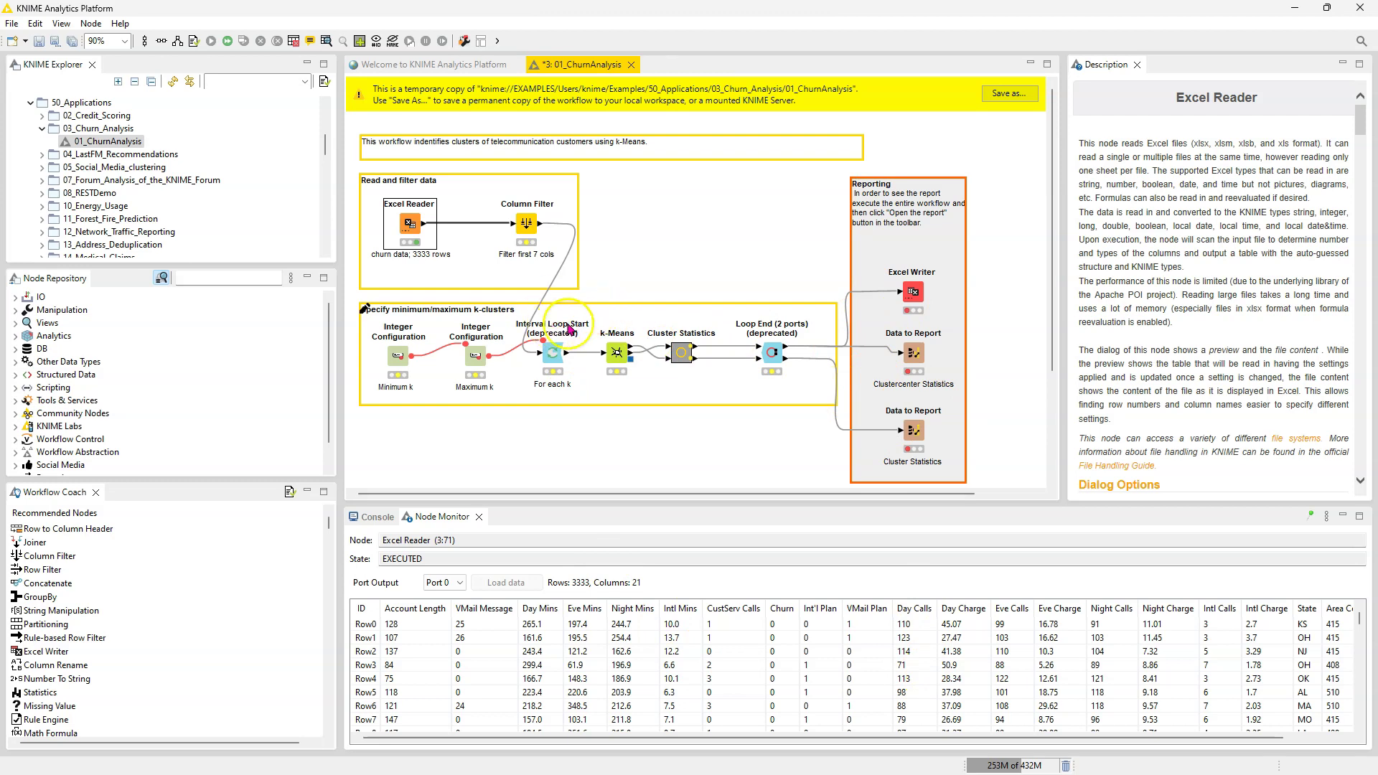
{"action": "left_click", "coordinate": [677, 353]}
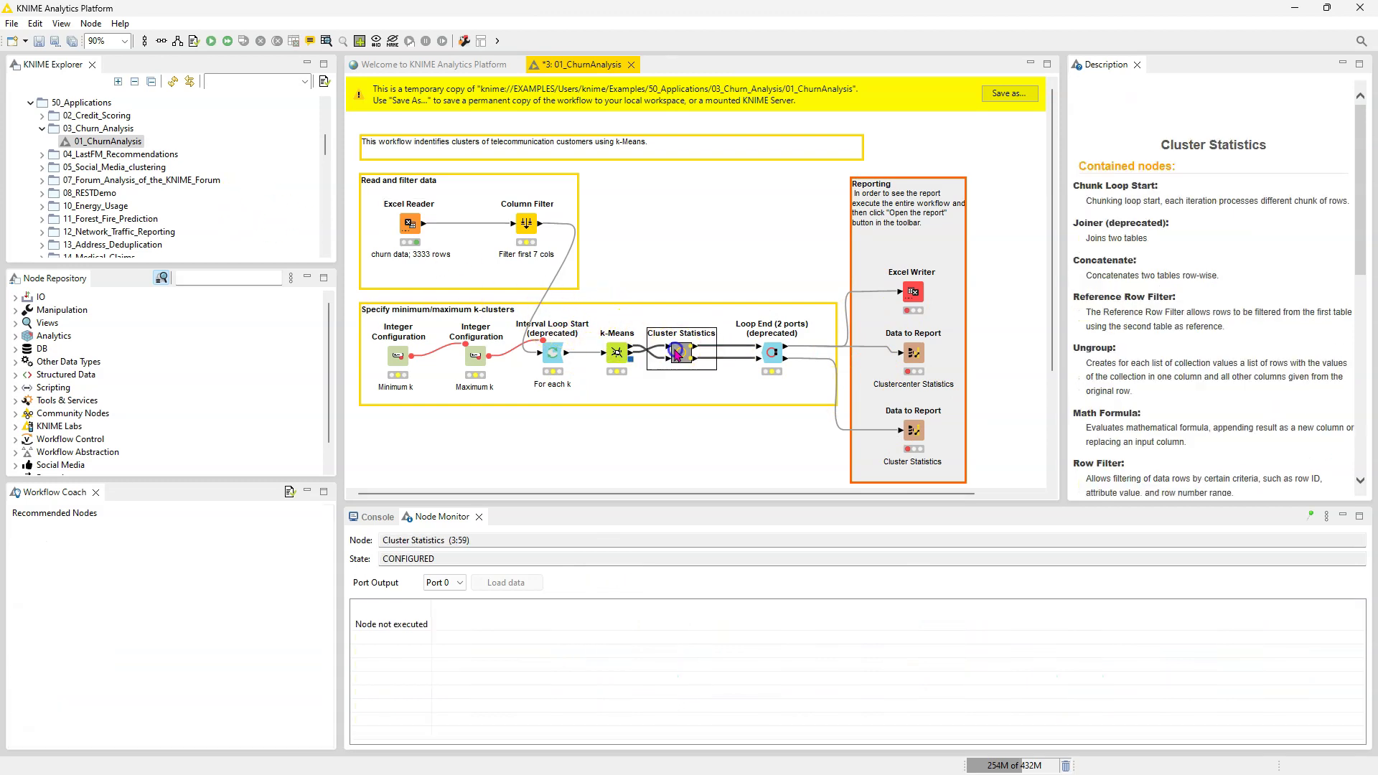
{"action": "left_click", "coordinate": [211, 41]}
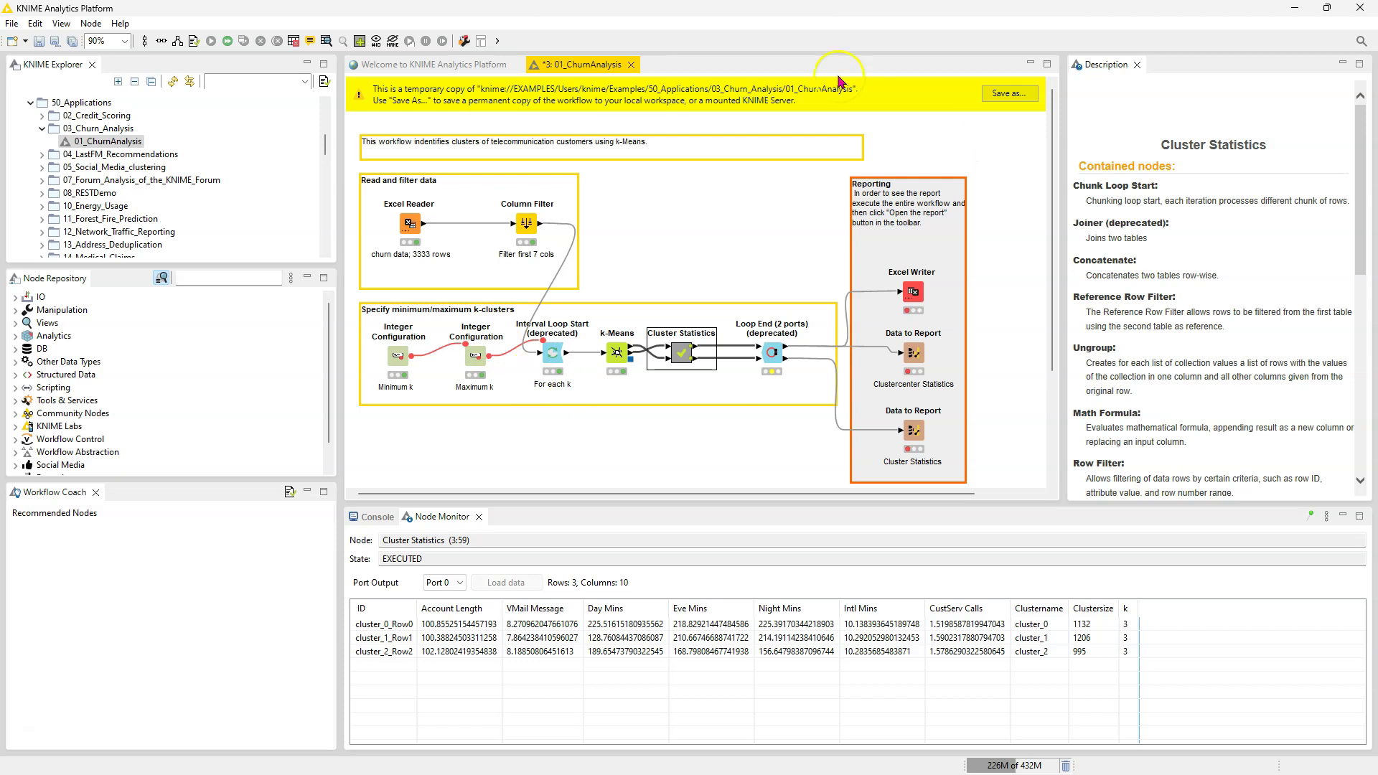
{"action": "left_click", "coordinate": [632, 66]}
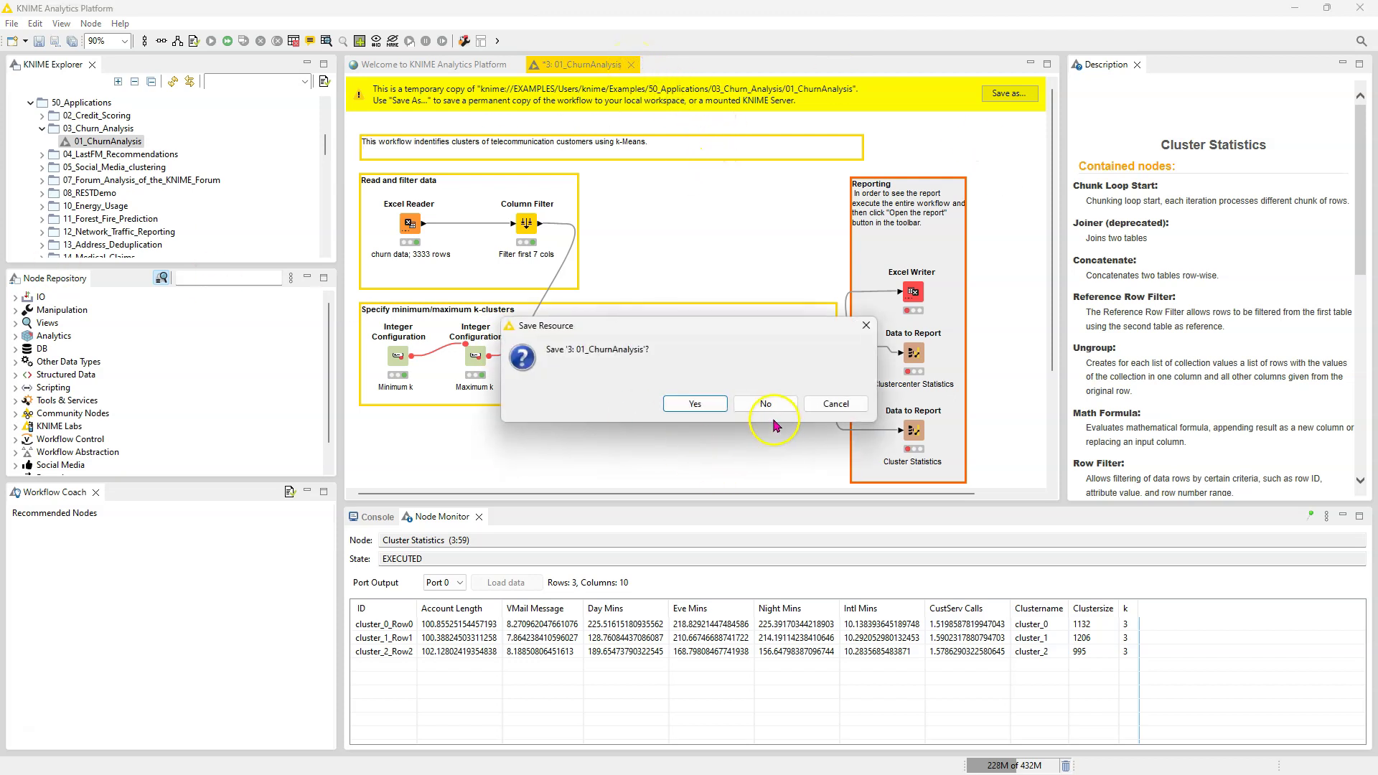
- Close the churn workflow without saving, reopen a fresh 01_ChurnAnalysis, and collapse EXAMPLES
{"action": "left_click", "coordinate": [765, 404]}
{"action": "scroll", "coordinate": [216, 229], "scroll_direction": "up", "scroll_amount": 8}
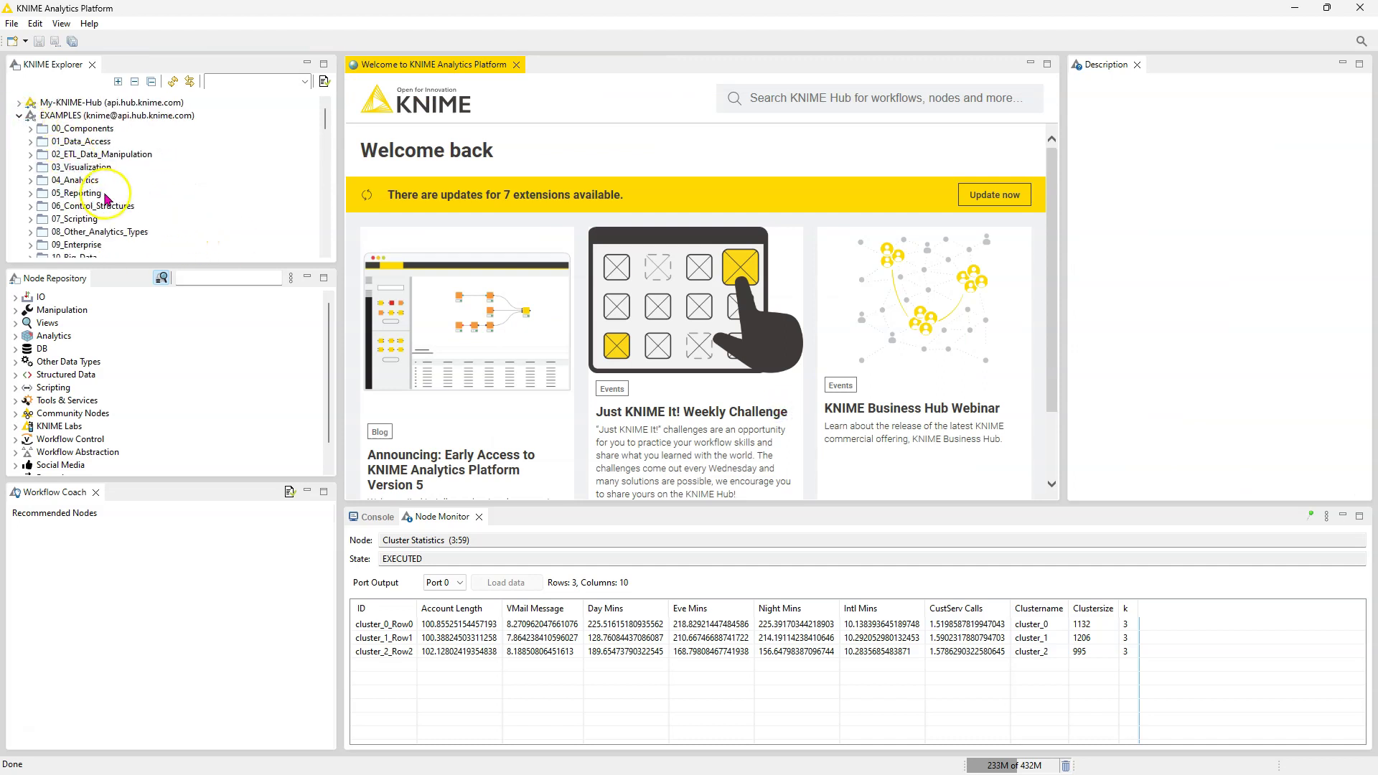
{"action": "scroll", "coordinate": [79, 193], "scroll_direction": "down", "scroll_amount": 5}
{"action": "left_click", "coordinate": [112, 108]}
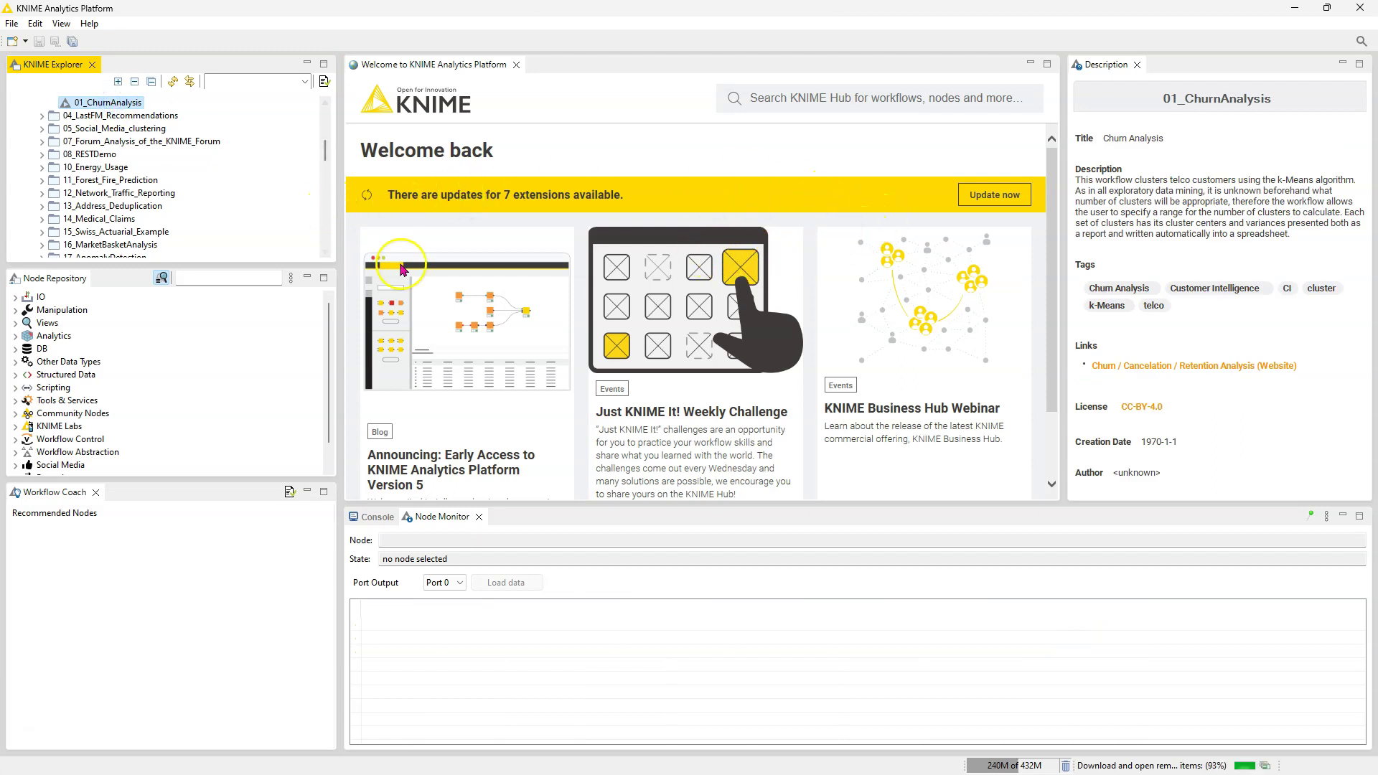
{"action": "scroll", "coordinate": [169, 148], "scroll_direction": "up", "scroll_amount": 6}
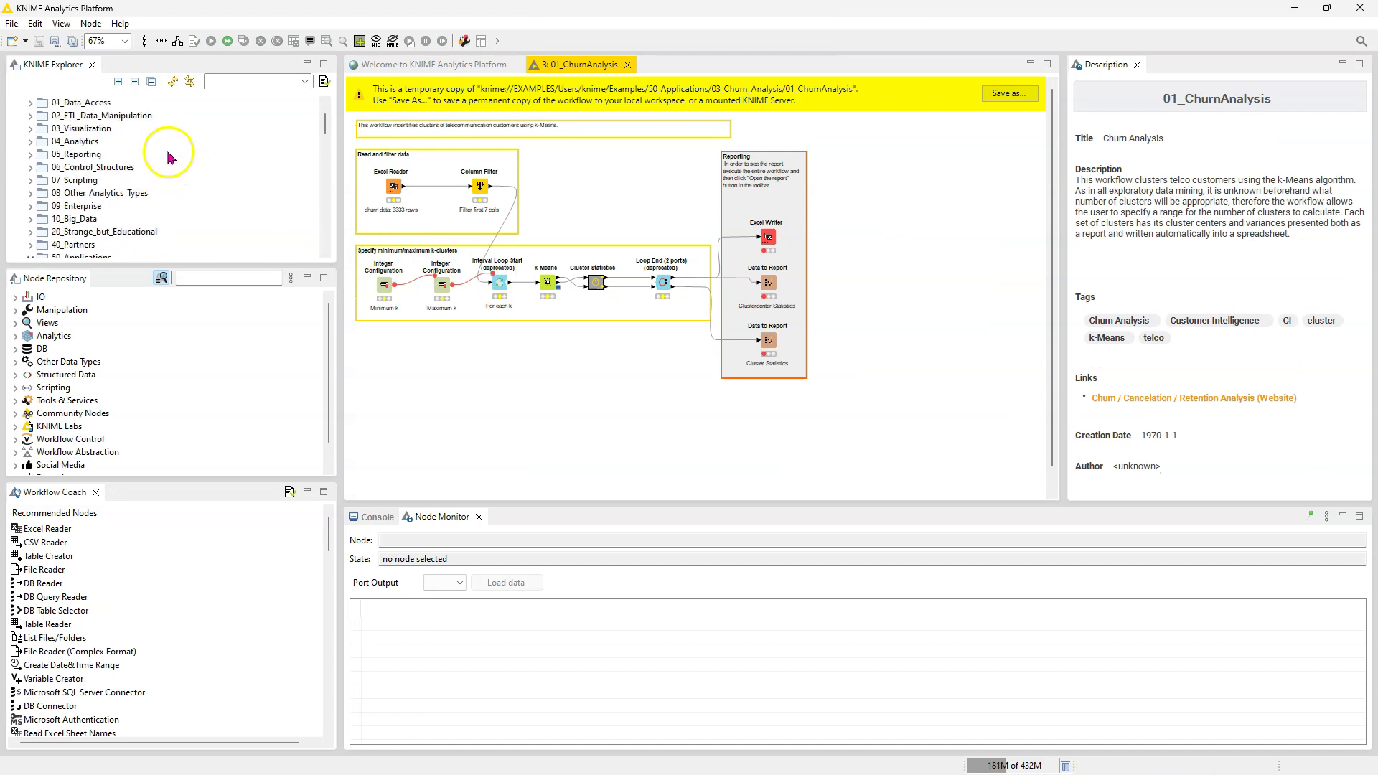
{"action": "left_click", "coordinate": [20, 117]}
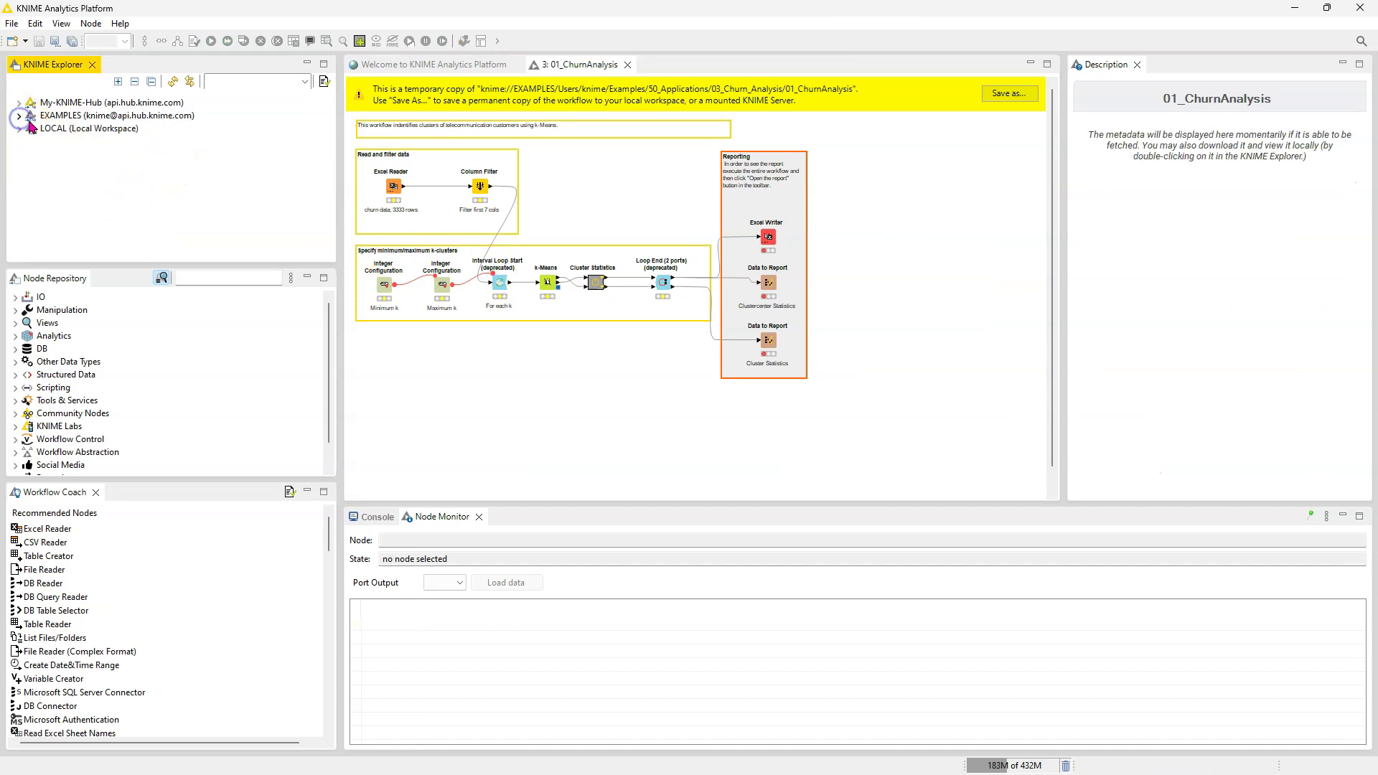
- Try the Fuzzy Search toggle and a 'char' node search, then clear it
{"action": "left_click", "coordinate": [161, 279]}
{"action": "left_click", "coordinate": [161, 279]}
{"action": "left_click", "coordinate": [202, 276]}
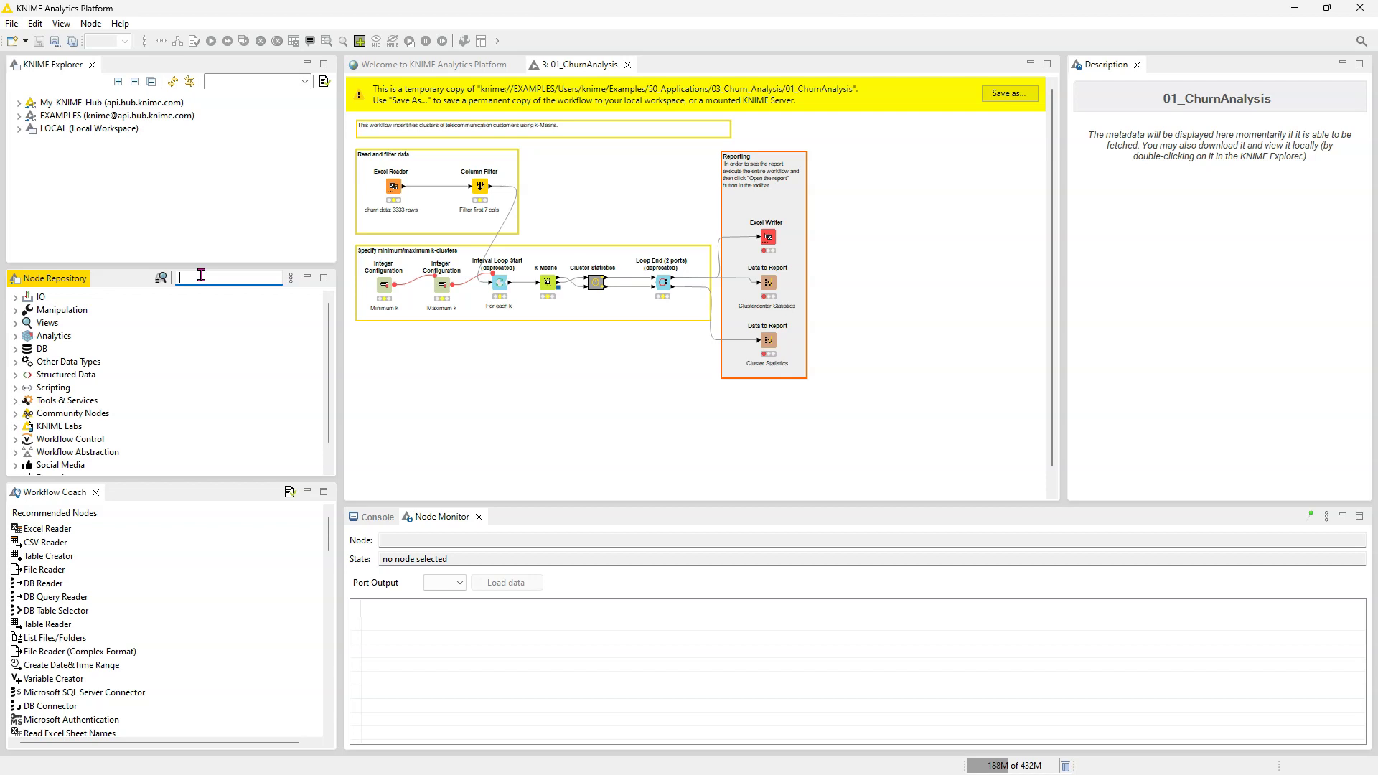
{"action": "type", "text": "cha"}
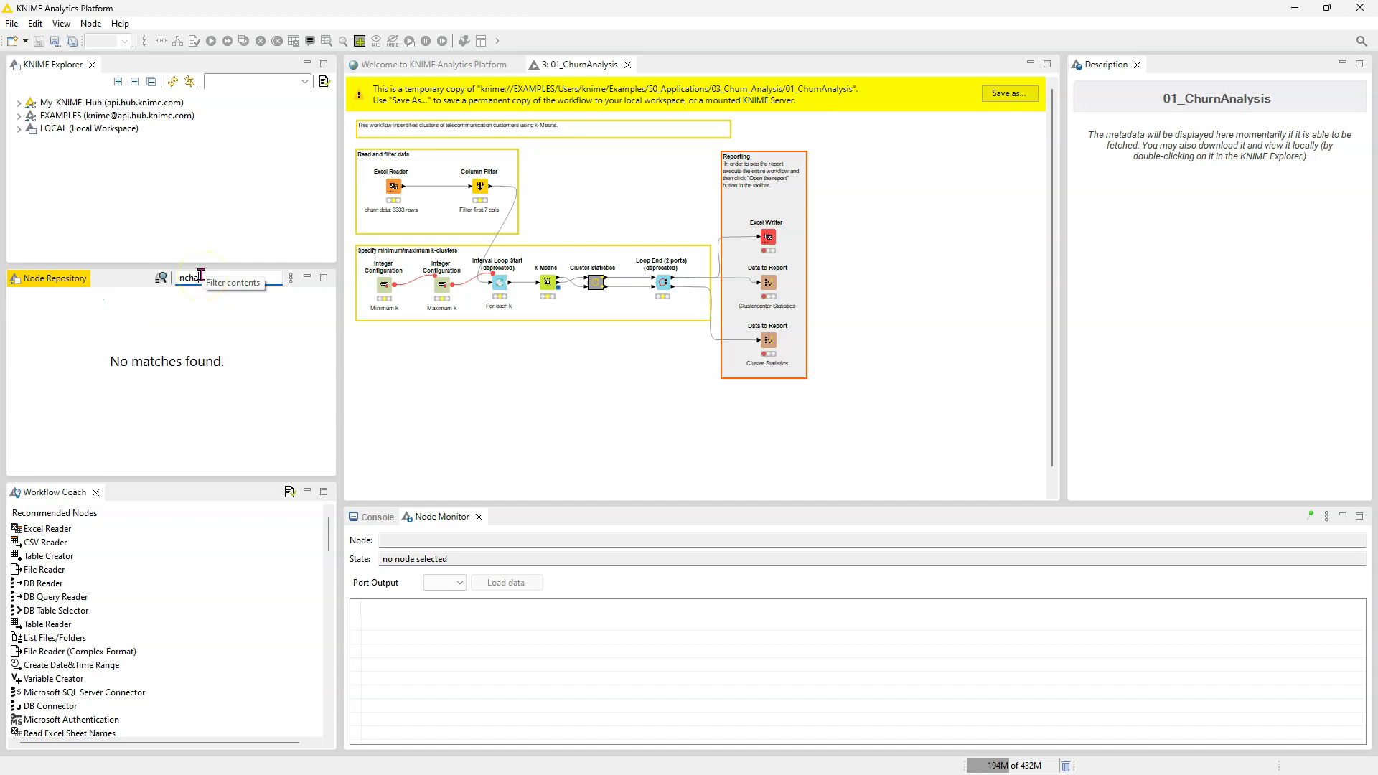
{"action": "type", "text": "r"}
{"action": "key", "text": "BackSpace"}
{"action": "key", "text": "BackSpace"}
{"action": "key", "text": "BackSpace"}
{"action": "key", "text": "BackSpace"}
{"action": "key", "text": "BackSpace"}
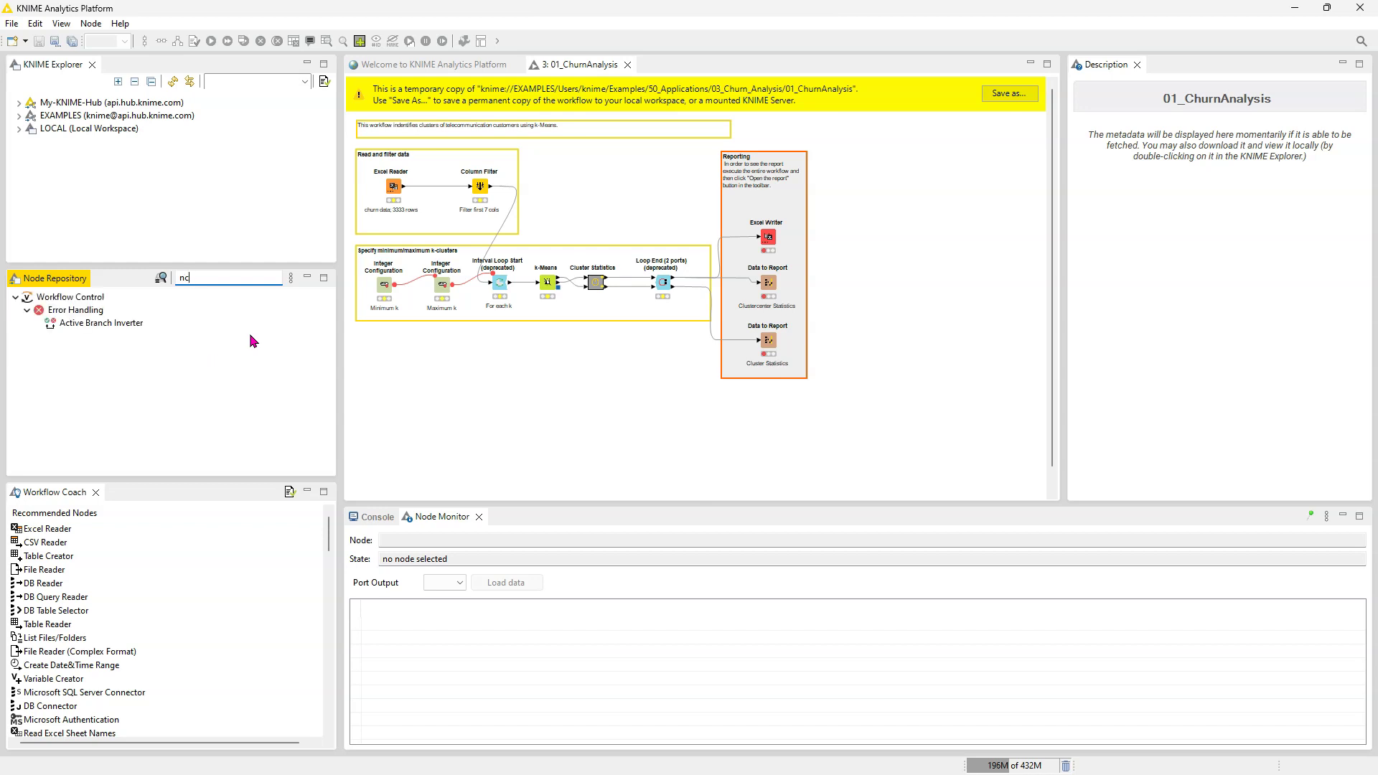
- With fuzzy search on, search 'nchar' to find N Chars Filter, then clear the filter
{"action": "left_click", "coordinate": [162, 280]}
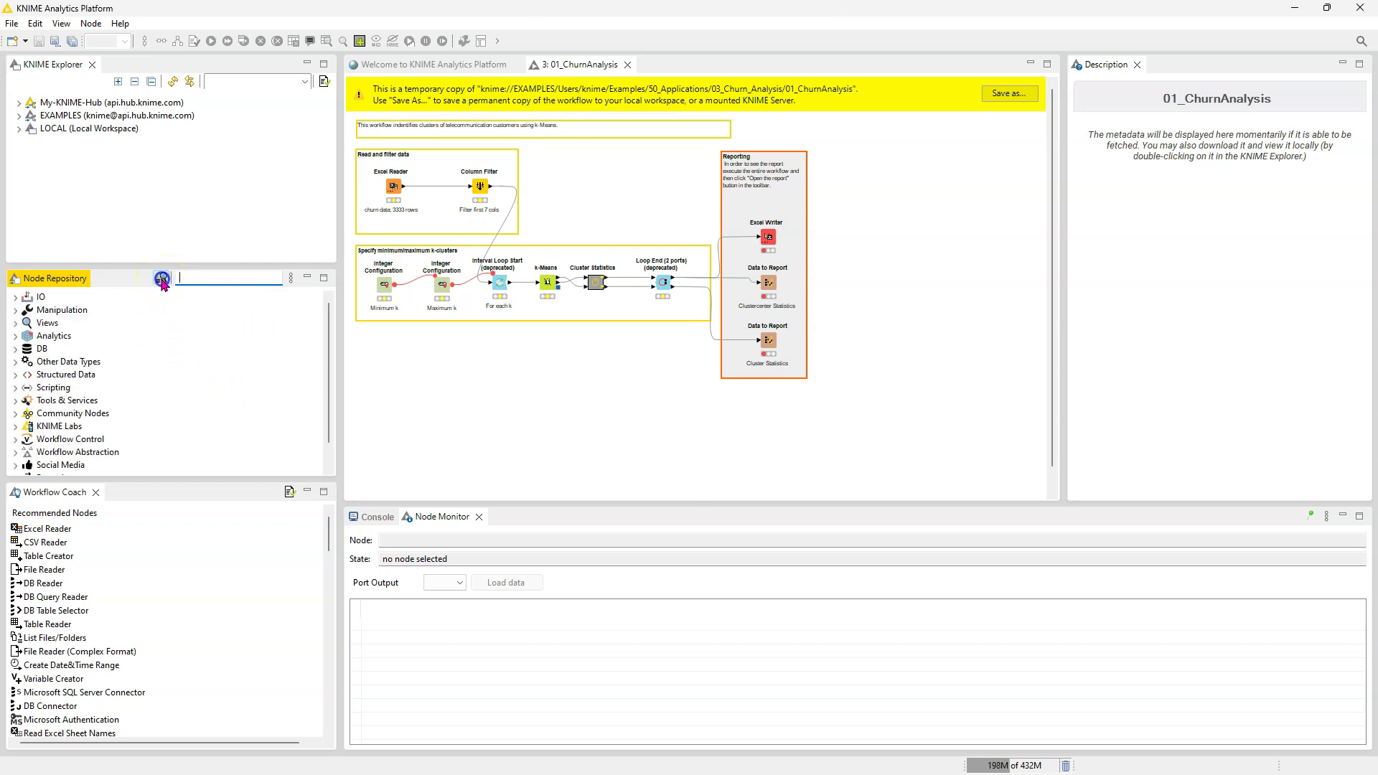
{"action": "left_click", "coordinate": [220, 278]}
{"action": "type", "text": "nchar"}
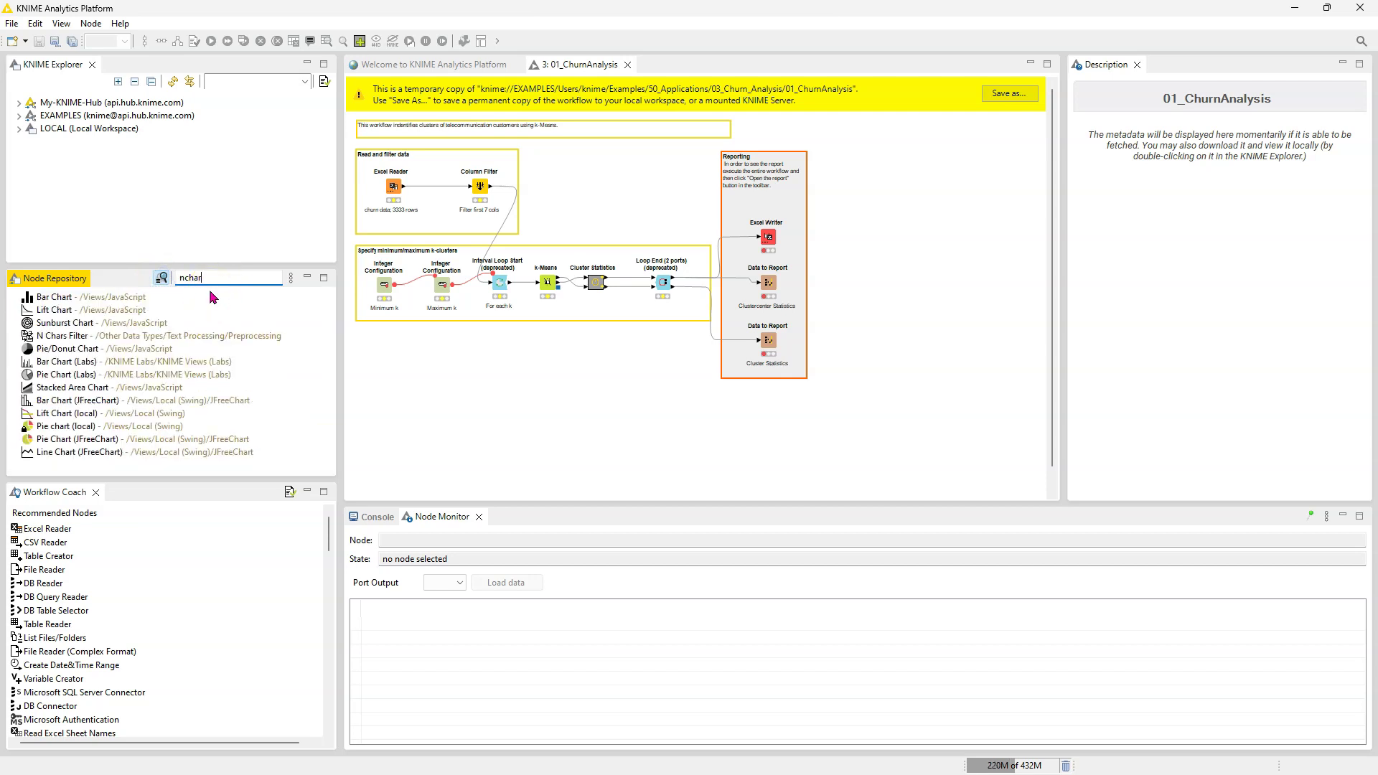
{"action": "left_click", "coordinate": [74, 338]}
{"action": "left_click", "coordinate": [164, 280]}
{"action": "left_click", "coordinate": [205, 282]}
{"action": "left_click", "coordinate": [203, 290]}
{"action": "left_click", "coordinate": [164, 280]}
{"action": "left_click", "coordinate": [244, 282]}
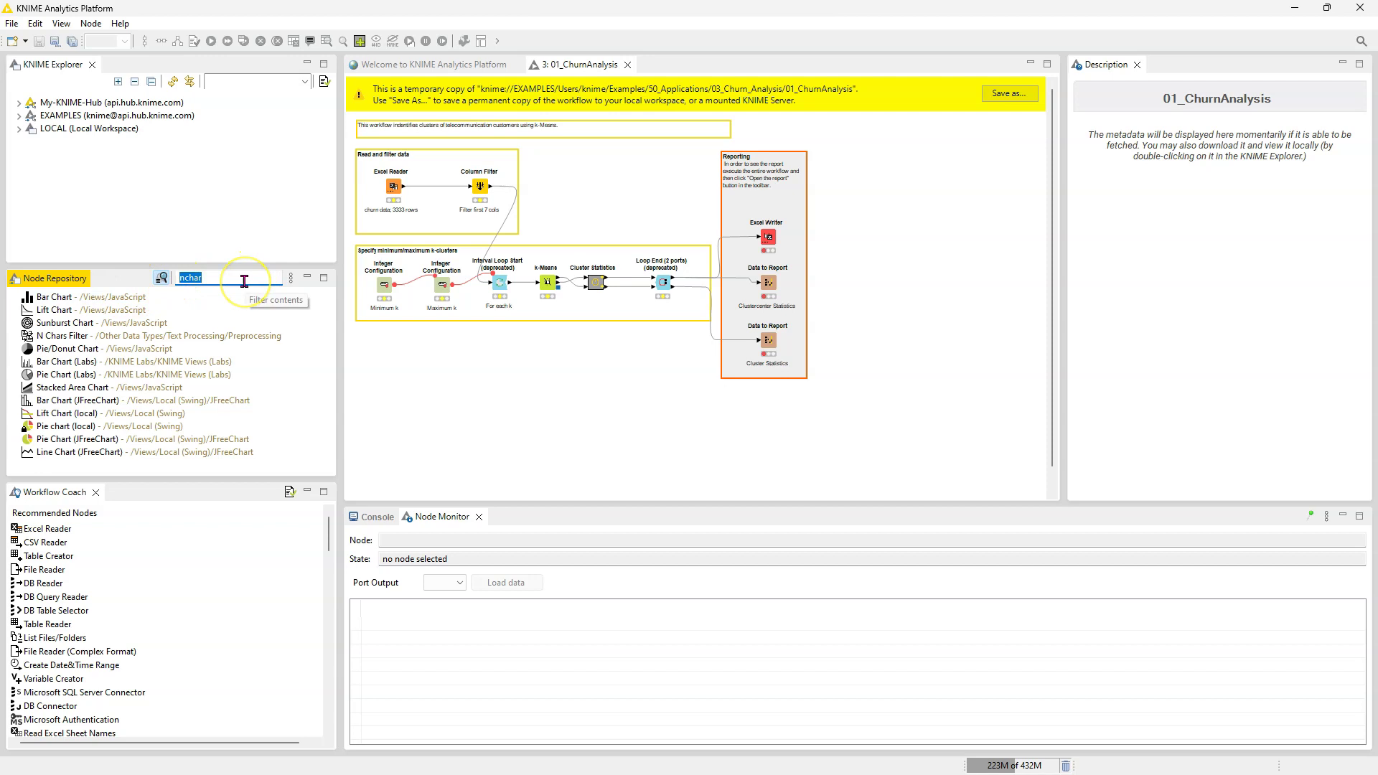
{"action": "key", "text": "BackSpace"}
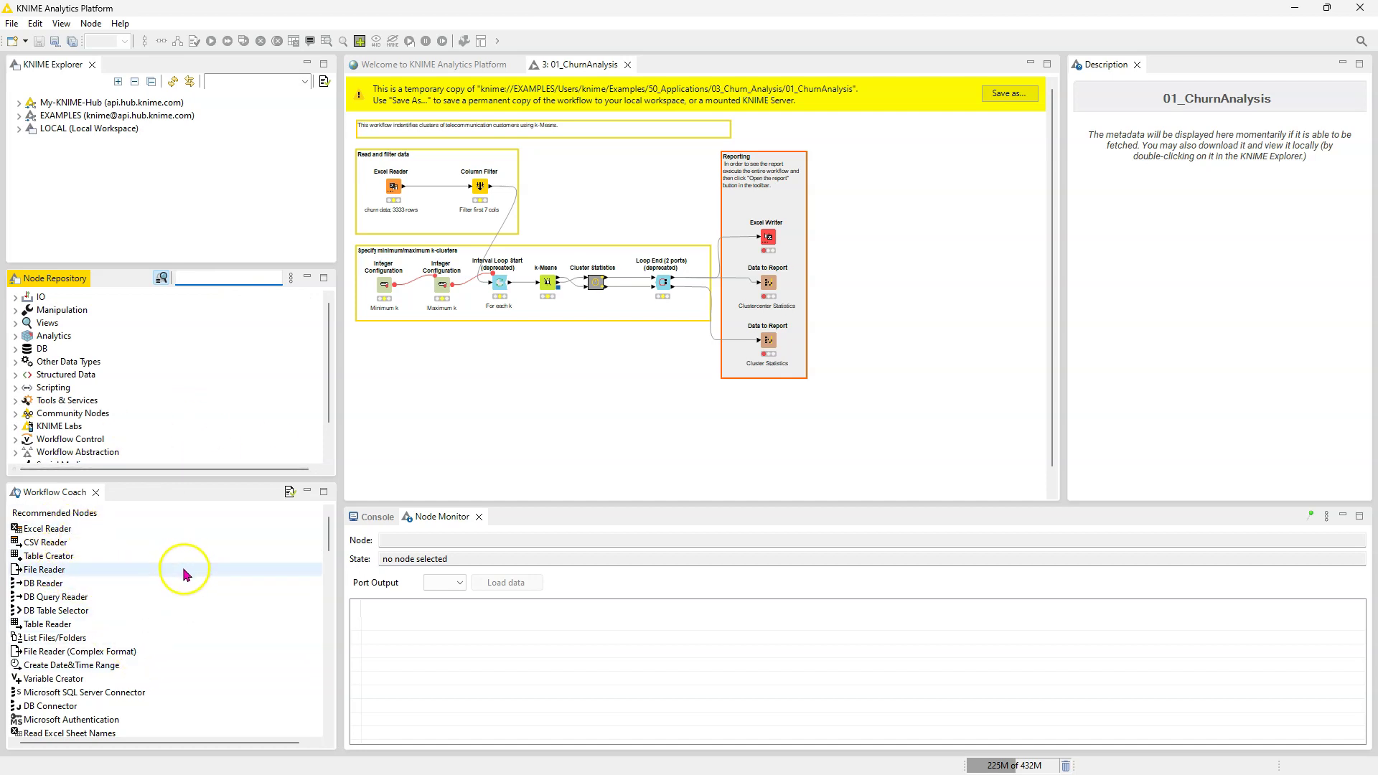
{"action": "left_click", "coordinate": [59, 26]}
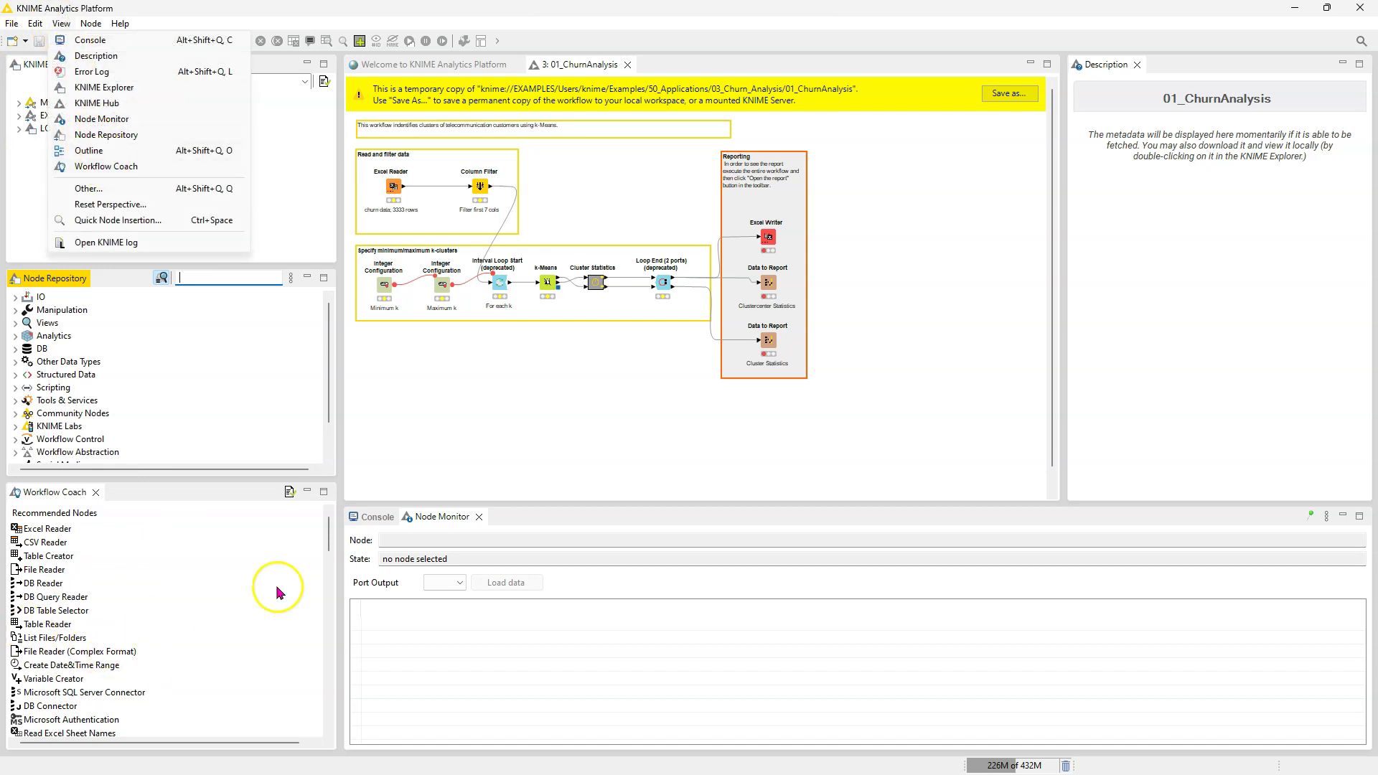
{"action": "left_click", "coordinate": [491, 428]}
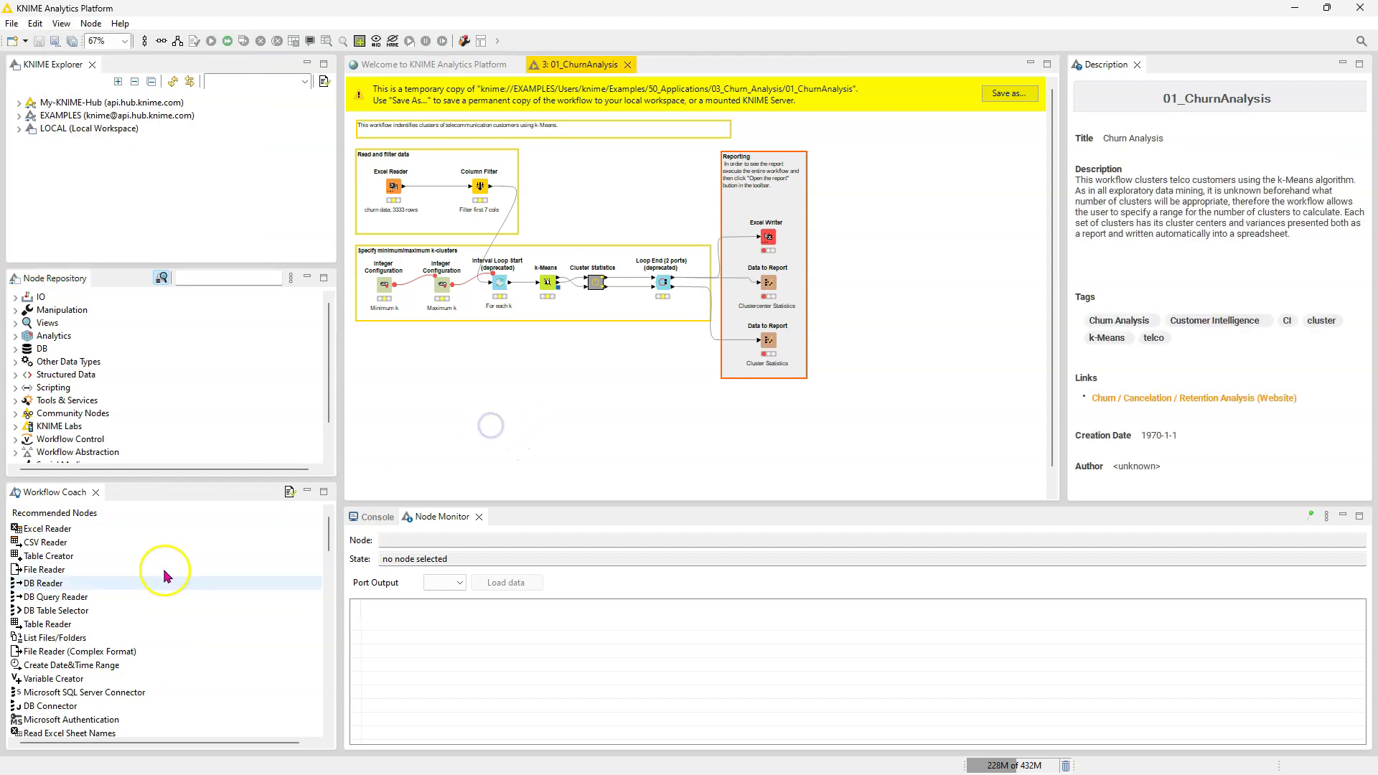
{"action": "left_click", "coordinate": [176, 533]}
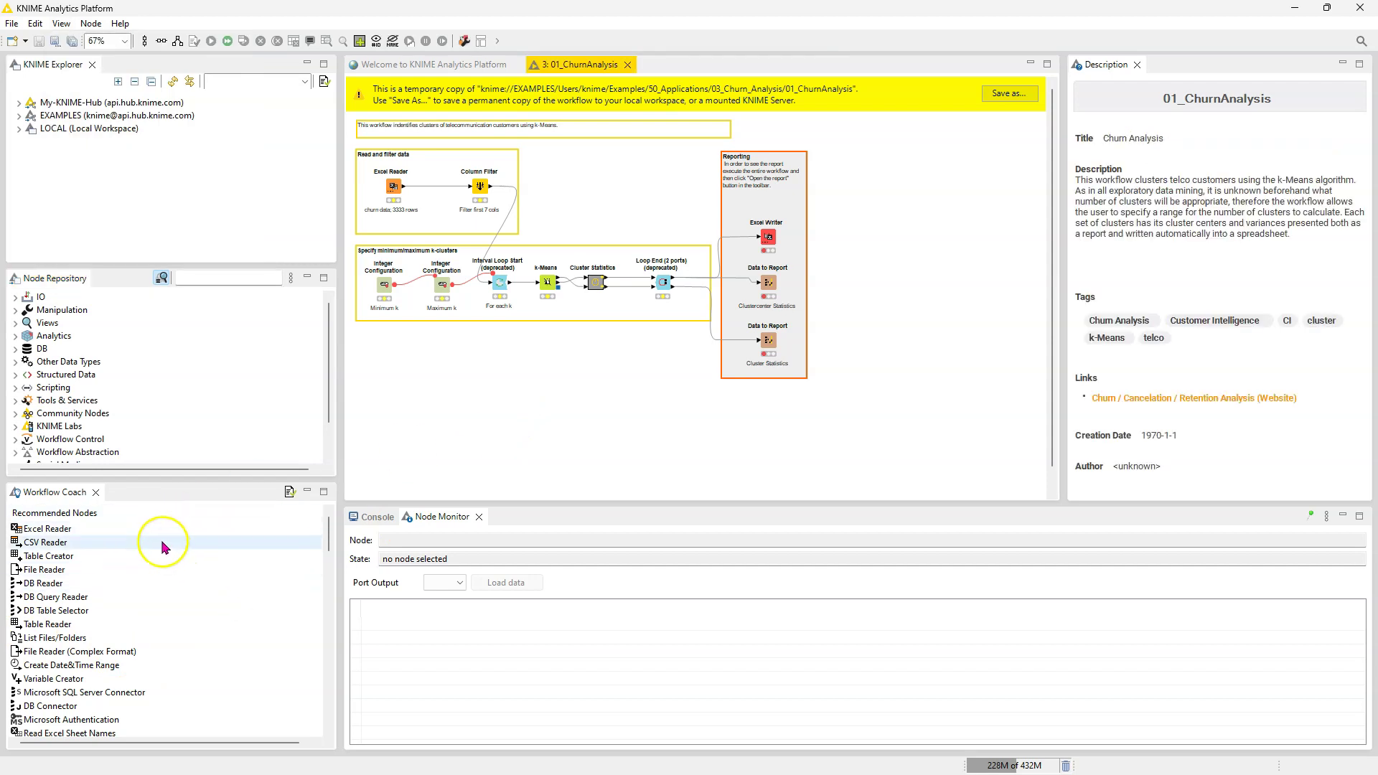
{"action": "left_click", "coordinate": [15, 23]}
{"action": "left_click", "coordinate": [46, 230]}
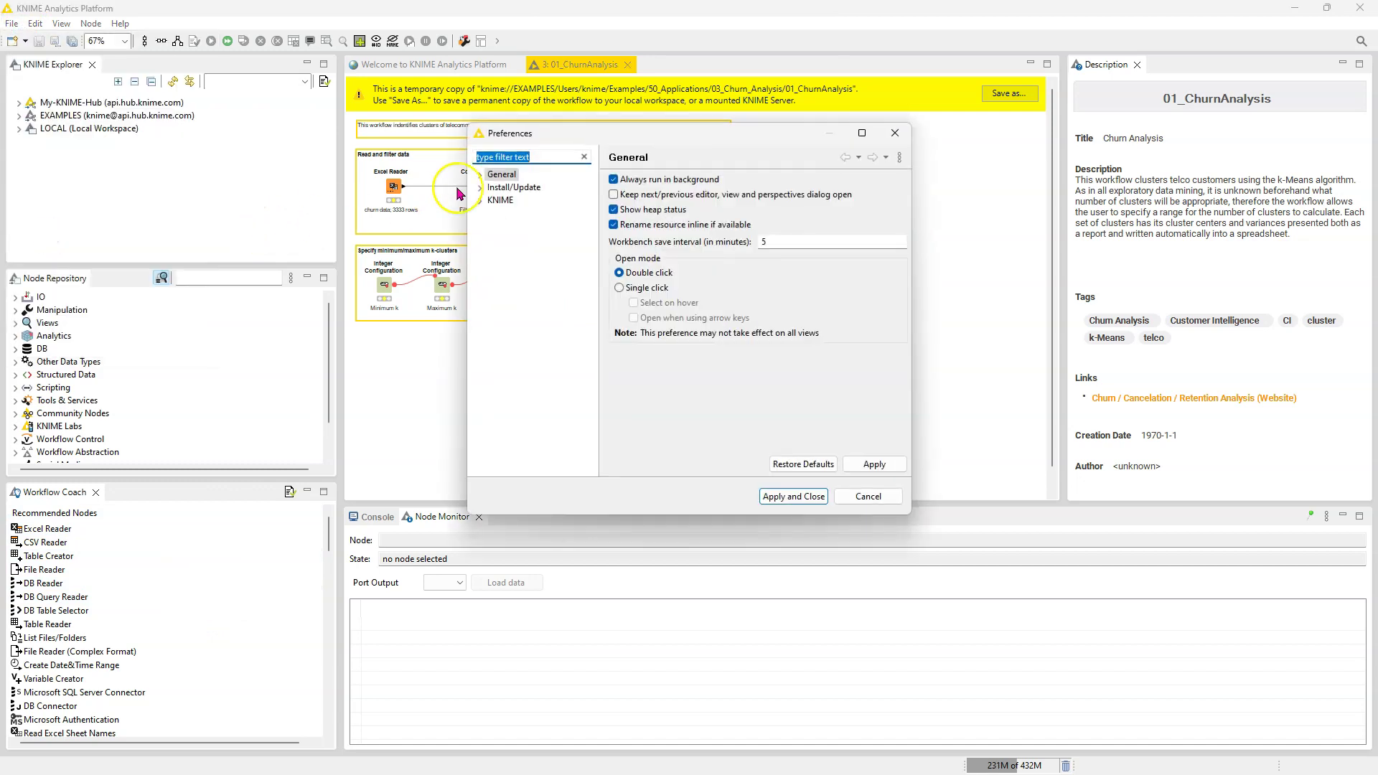
{"action": "left_click", "coordinate": [480, 200]}
{"action": "left_click", "coordinate": [522, 445]}
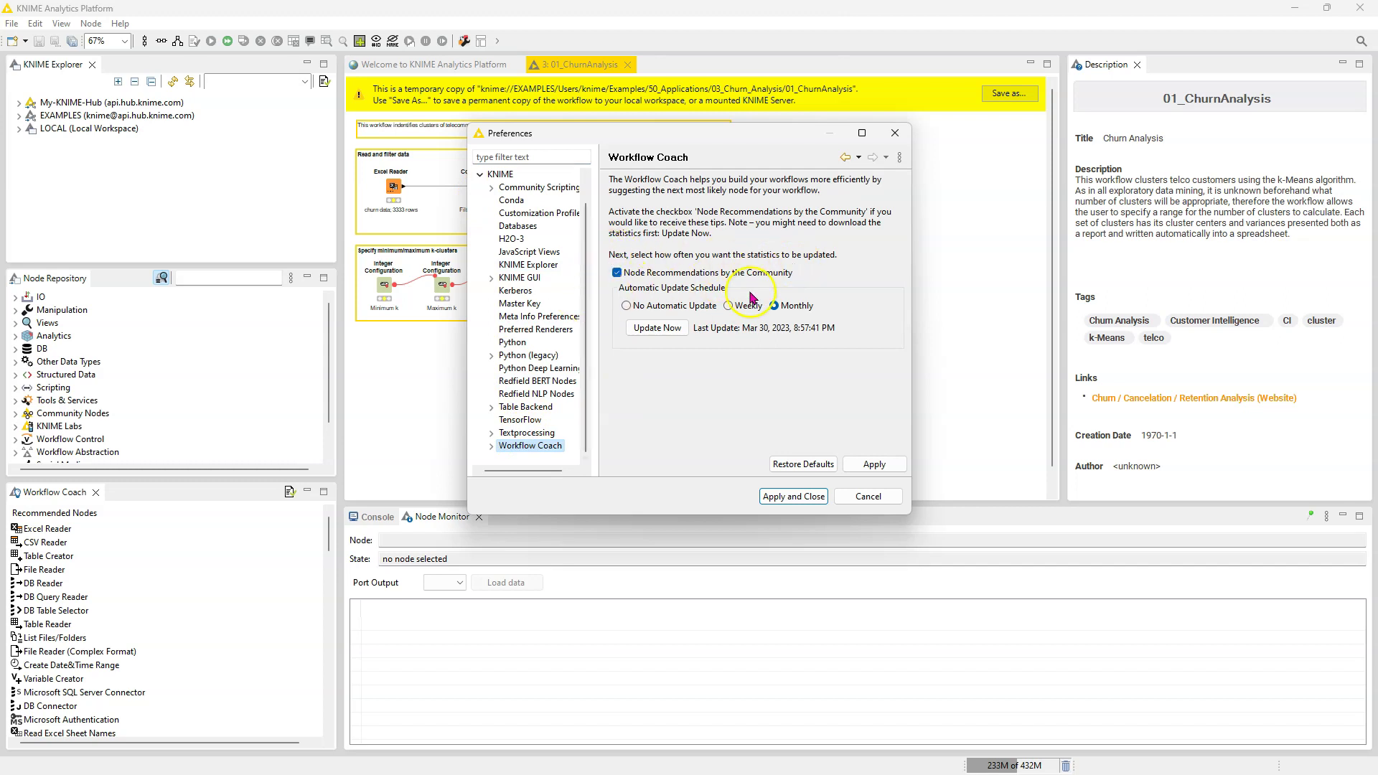
{"action": "left_click", "coordinate": [858, 500]}
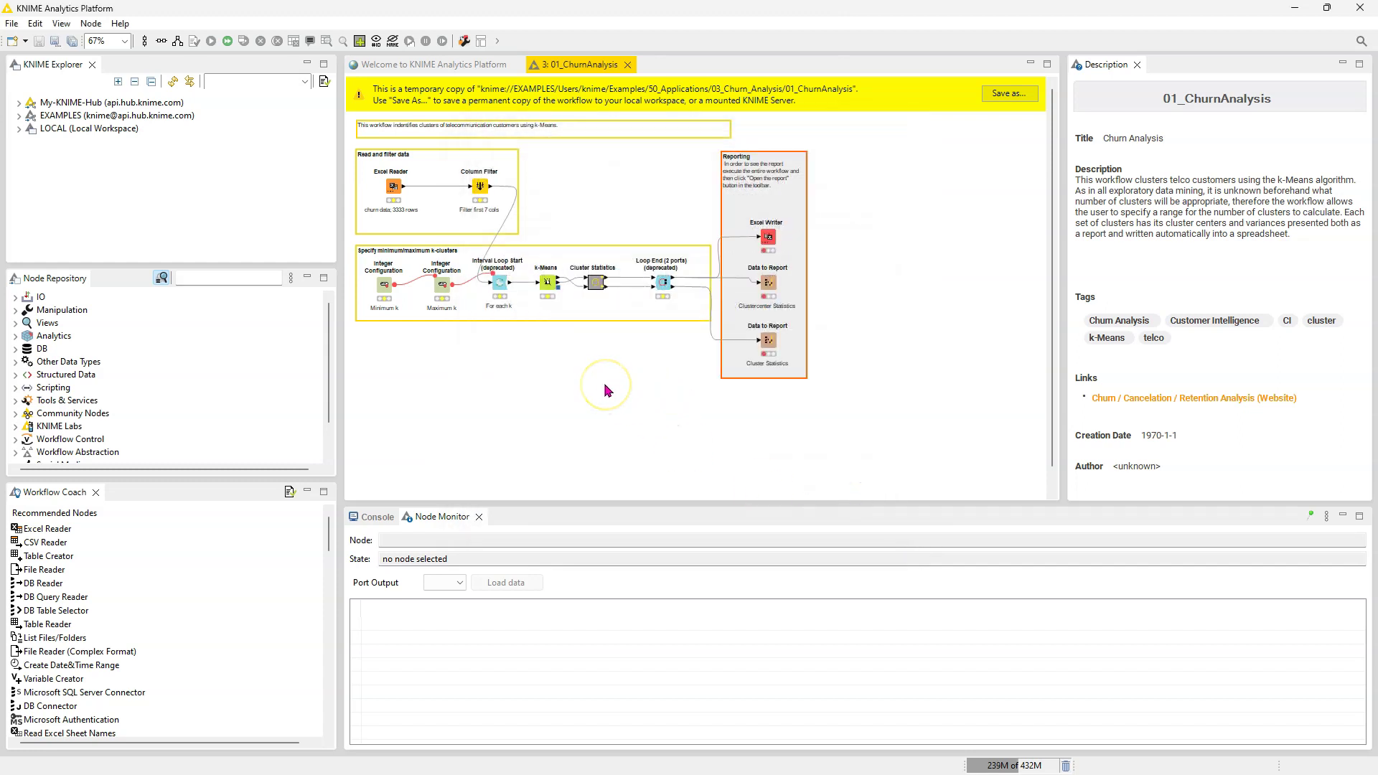
- Select Excel Reader and read the Row to Column Header suggestion's description in Workflow Coach
{"action": "scroll", "coordinate": [604, 391], "scroll_direction": "up", "scroll_amount": 2}
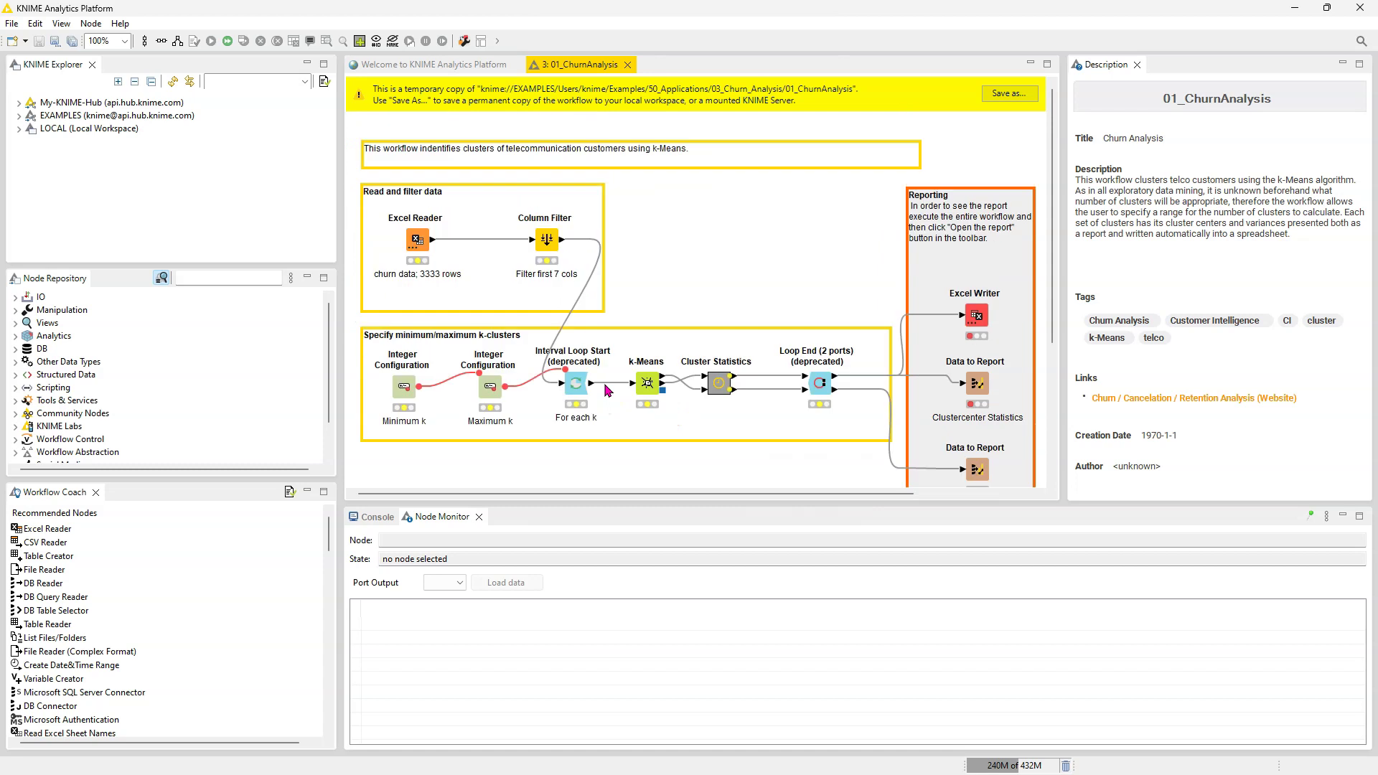
{"action": "left_click", "coordinate": [417, 239]}
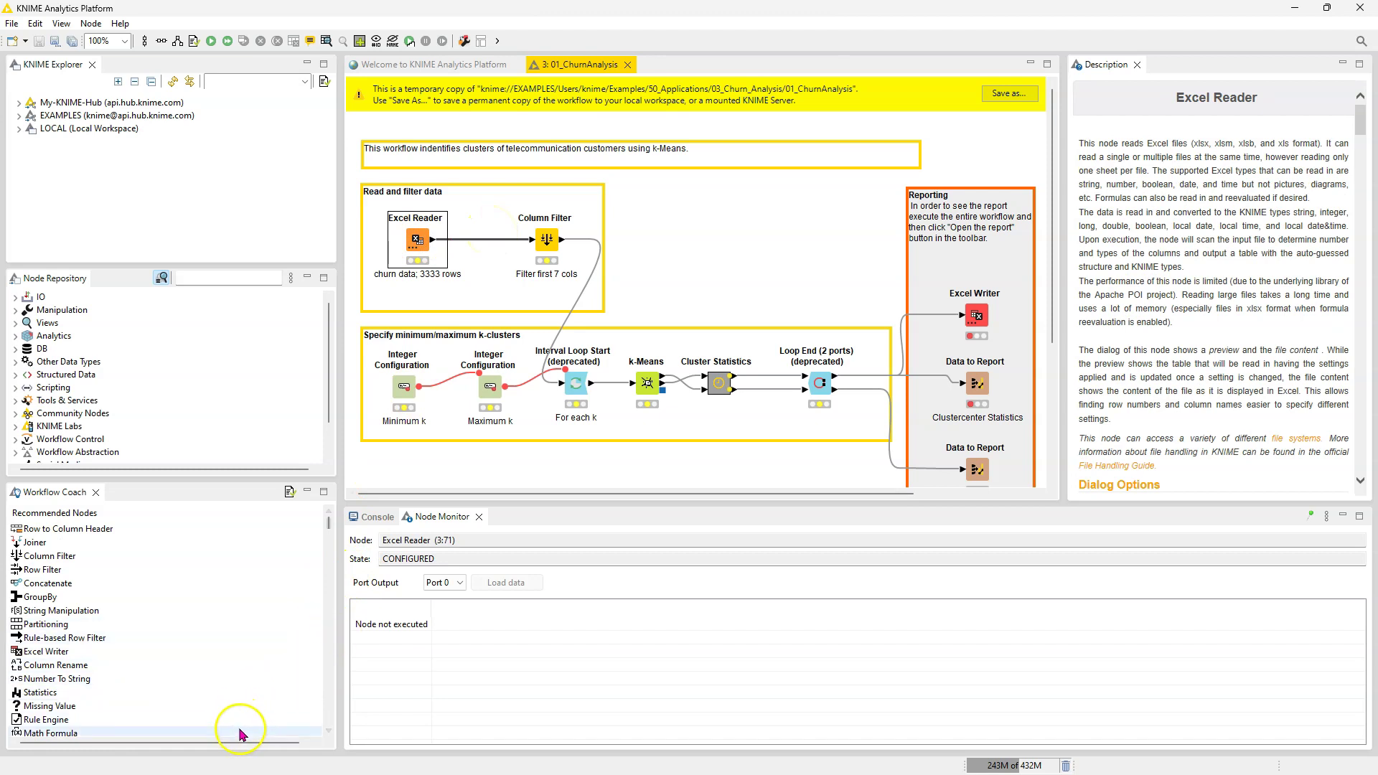
{"action": "left_click", "coordinate": [248, 735]}
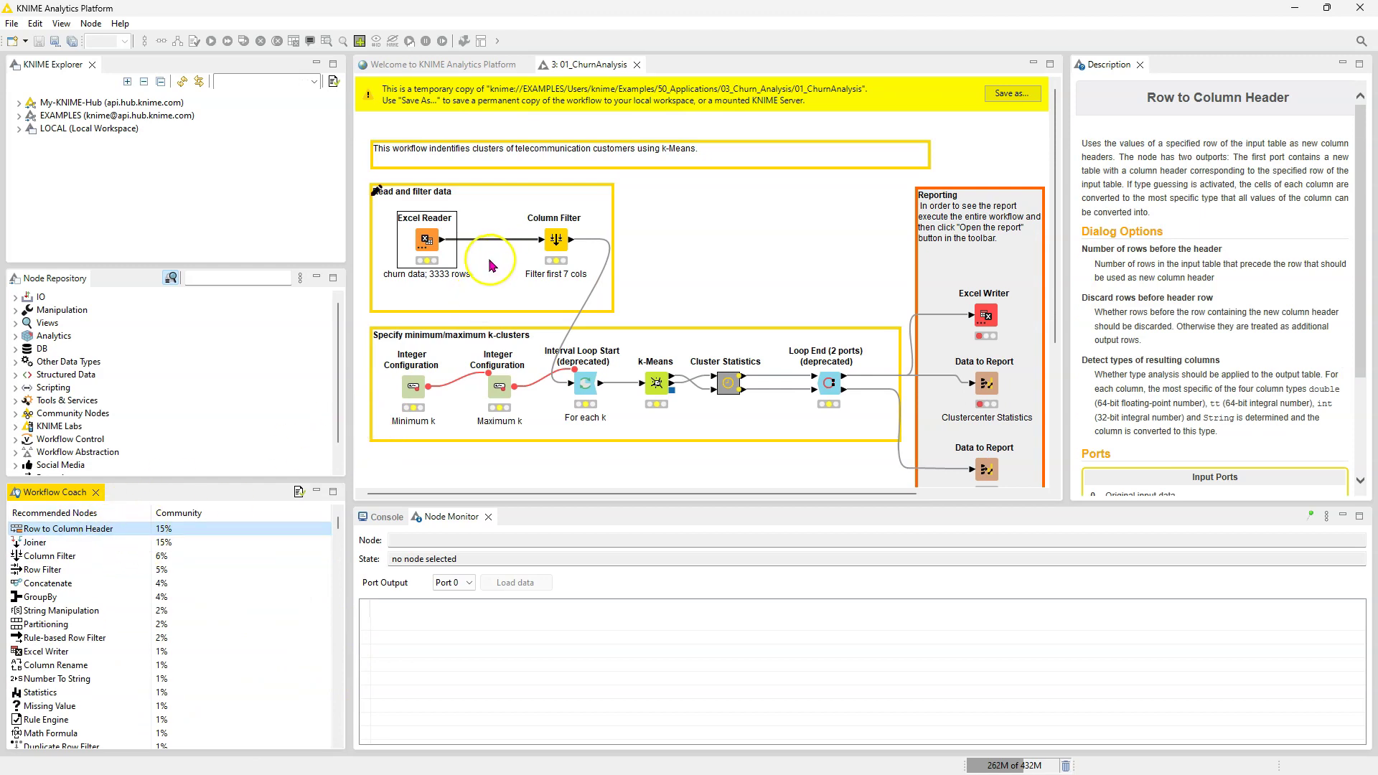
{"action": "left_click", "coordinate": [488, 288]}
{"action": "left_click", "coordinate": [426, 239]}
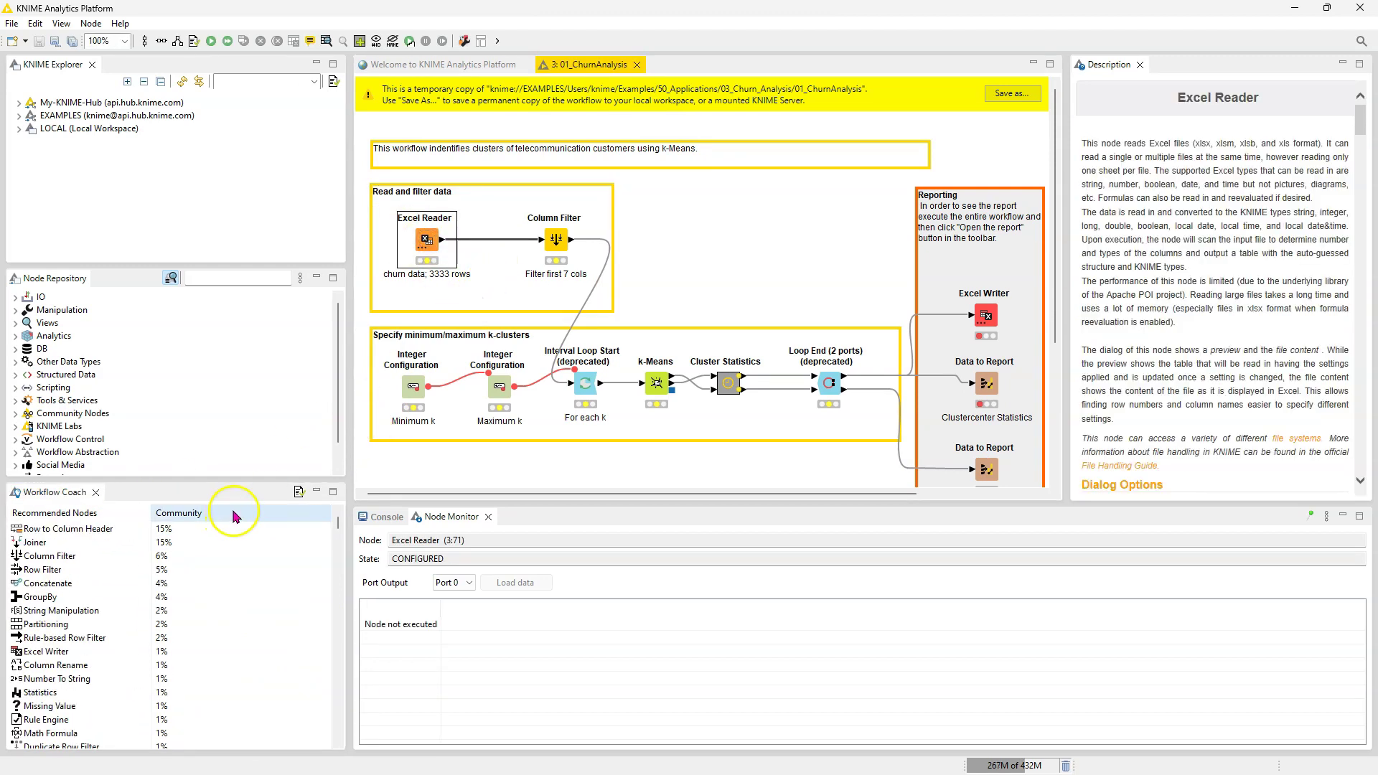
{"action": "left_click", "coordinate": [160, 530]}
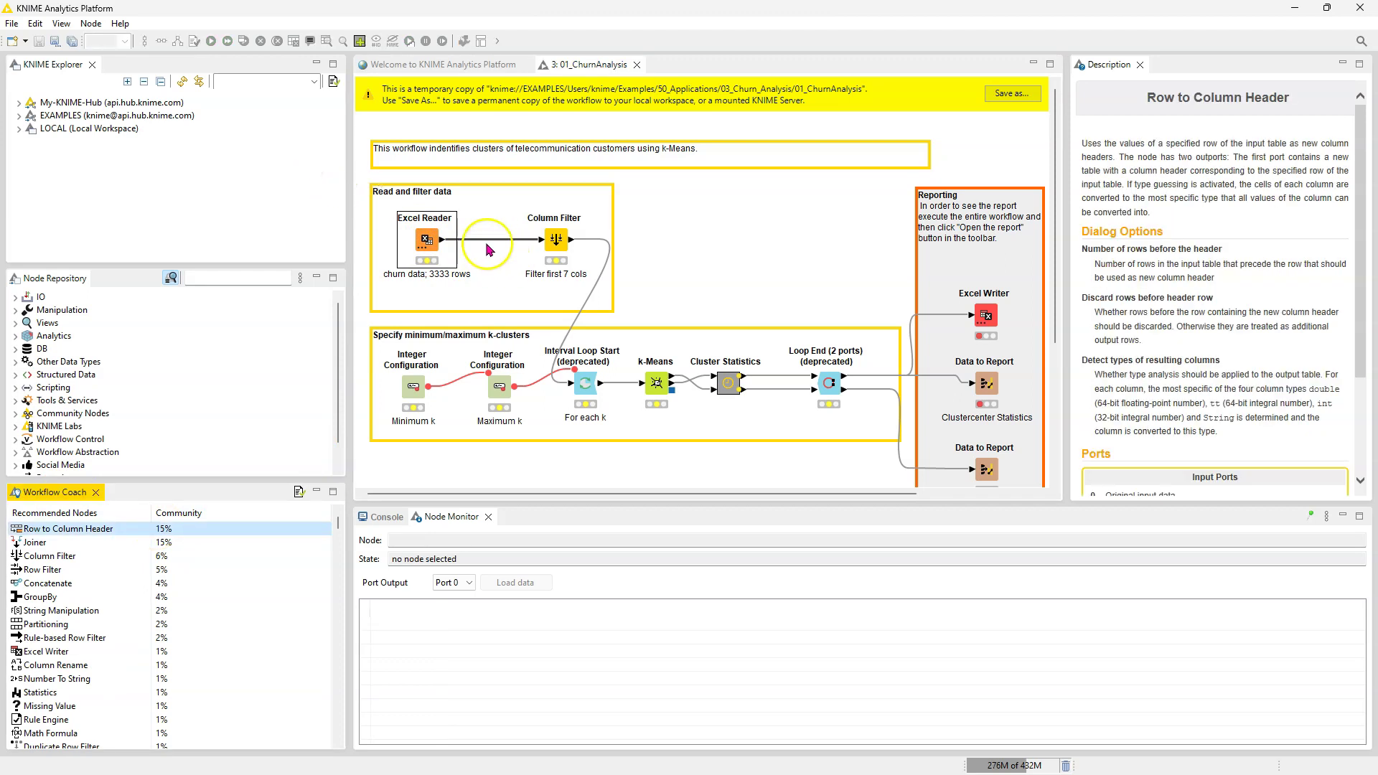
{"action": "left_click", "coordinate": [478, 277]}
{"action": "left_click", "coordinate": [429, 244]}
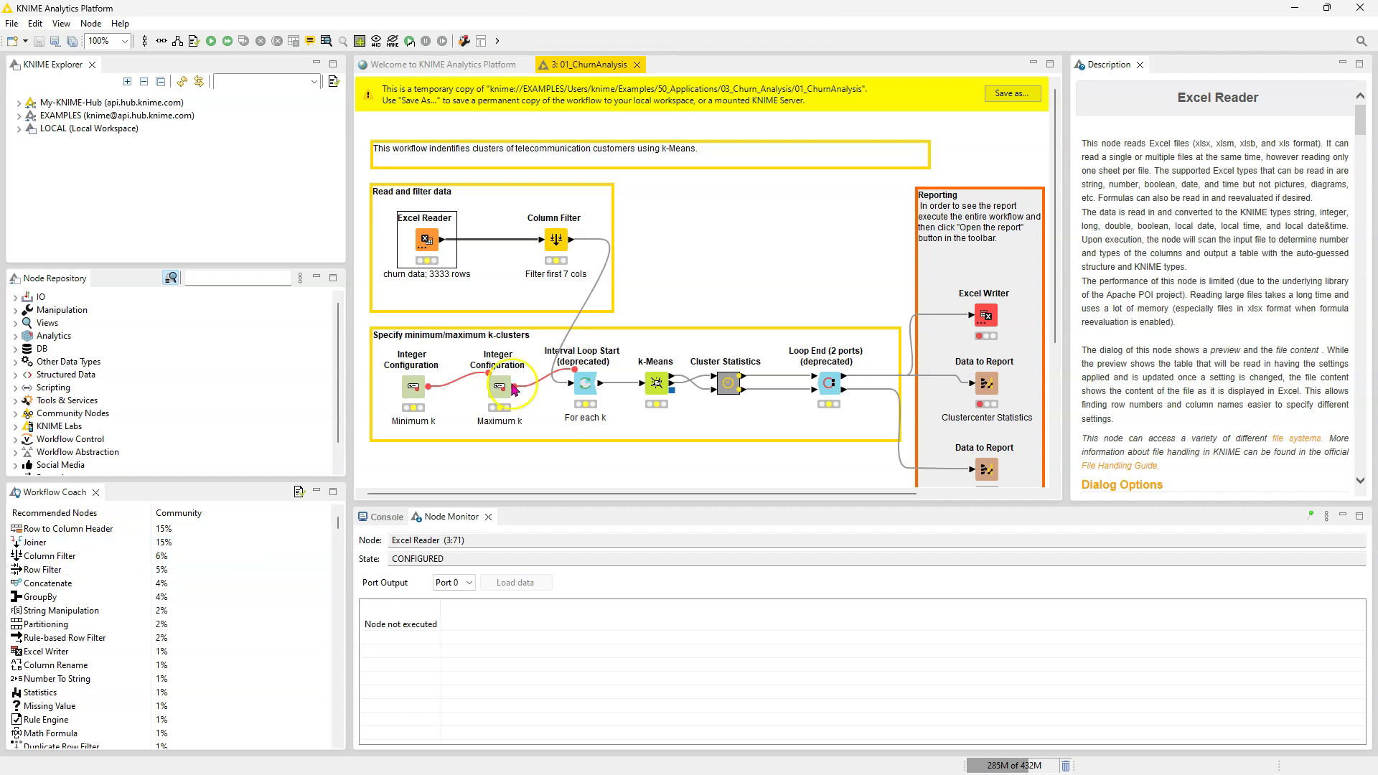
{"action": "left_click", "coordinate": [641, 273]}
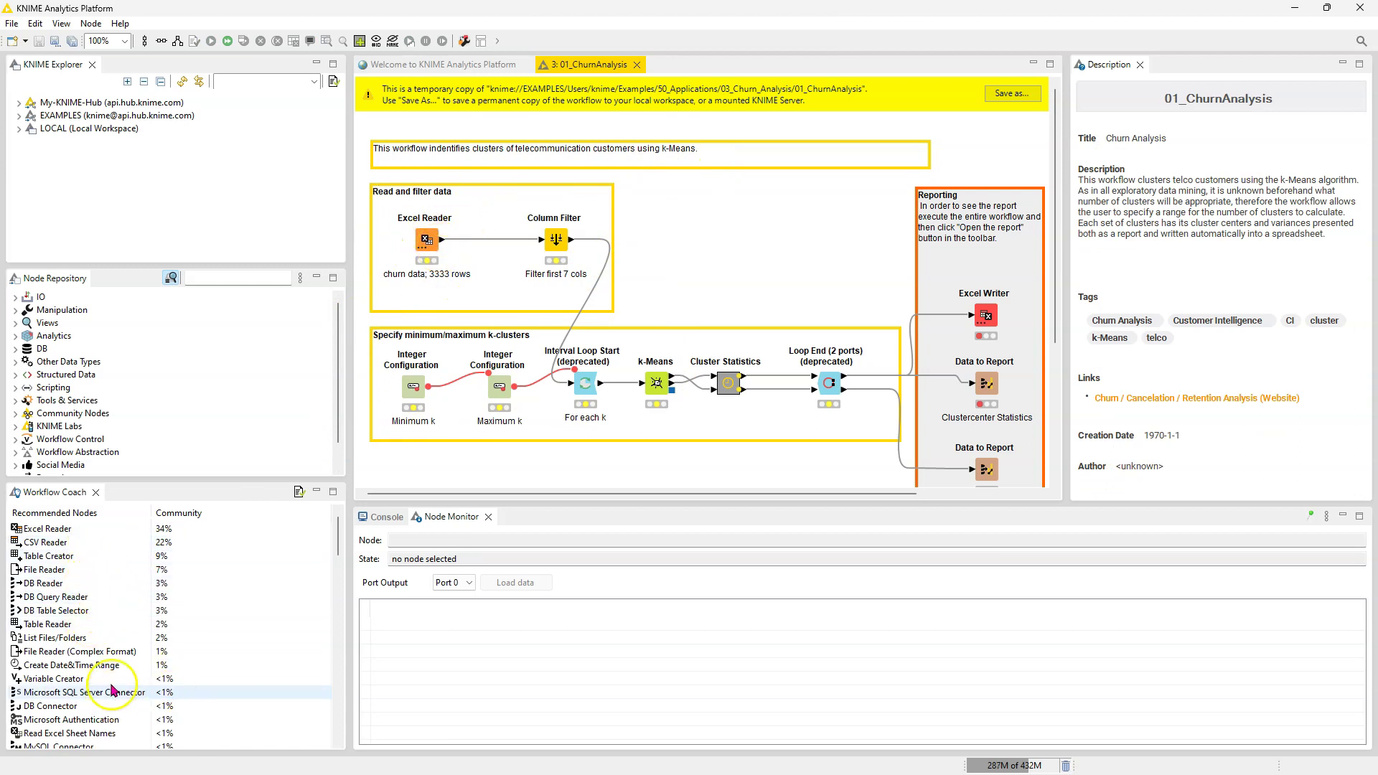
- Read the Row Filter suggestion's description, then restore the 01_ChurnAnalysis workflow description
{"action": "left_click", "coordinate": [428, 239]}
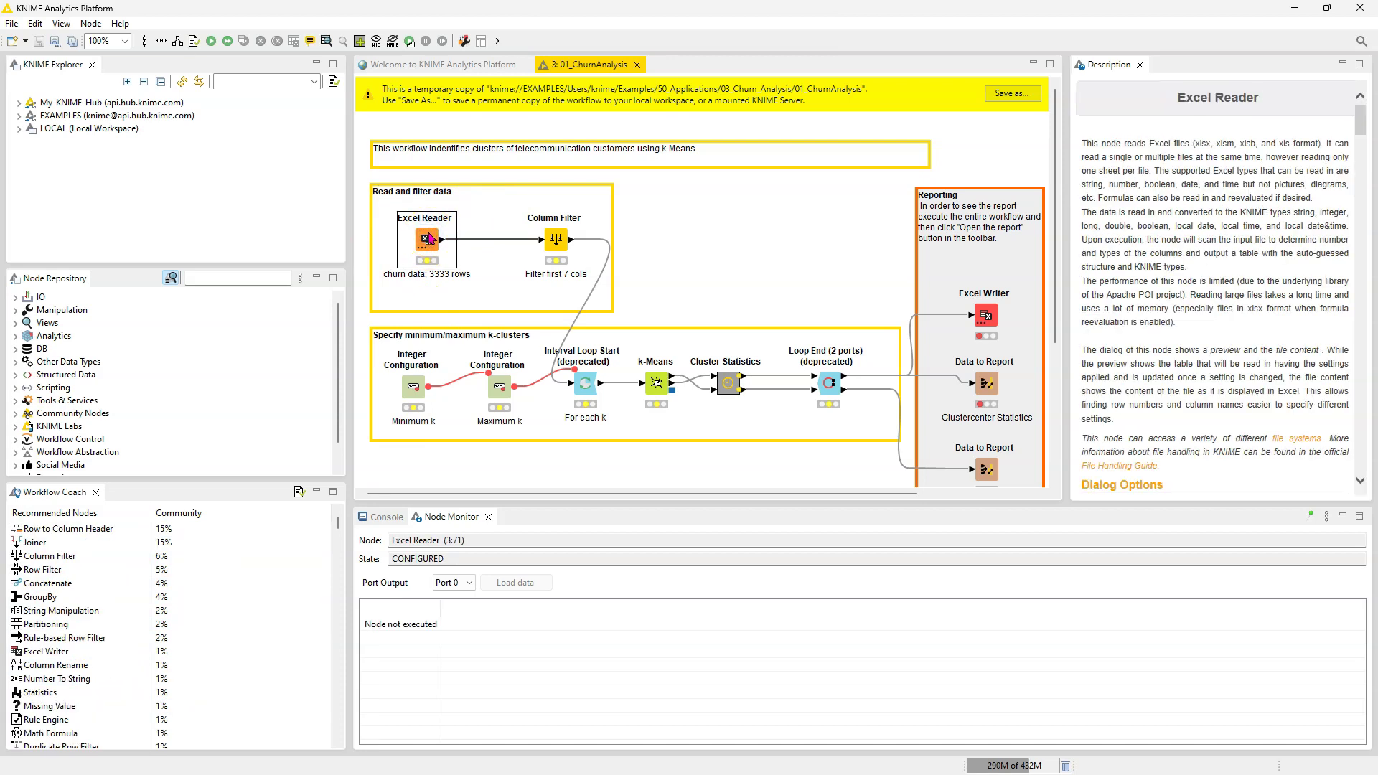
{"action": "left_click", "coordinate": [61, 575]}
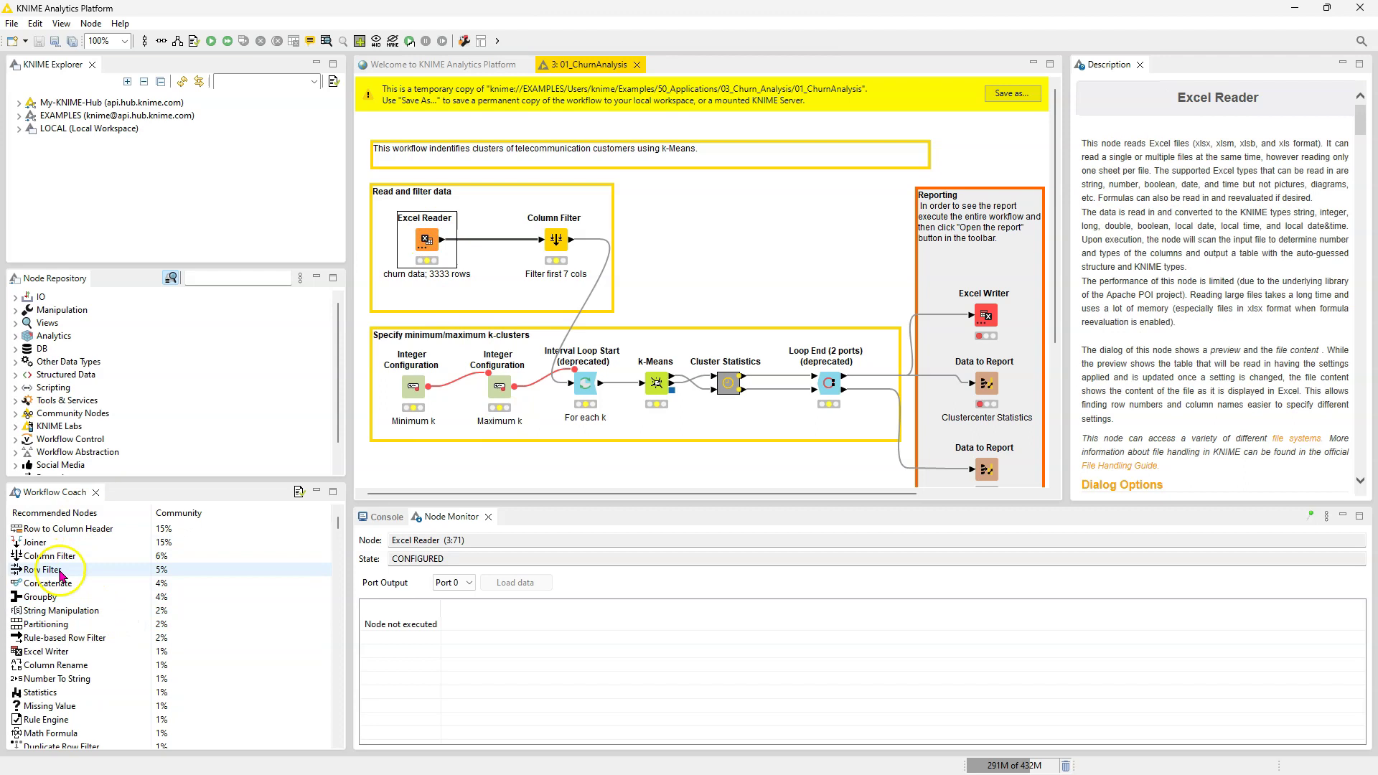
{"action": "left_click", "coordinate": [61, 575]}
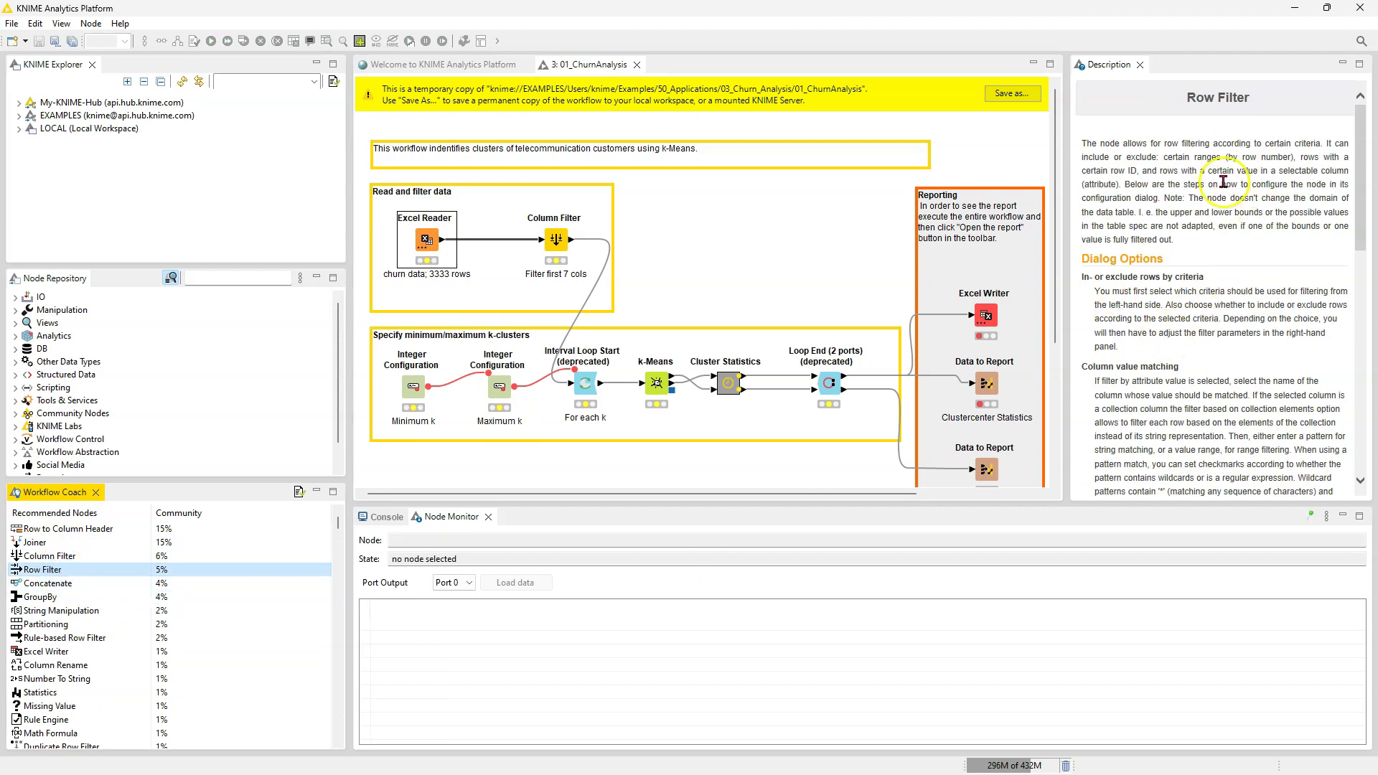
{"action": "scroll", "coordinate": [1204, 301], "scroll_direction": "down", "scroll_amount": 7}
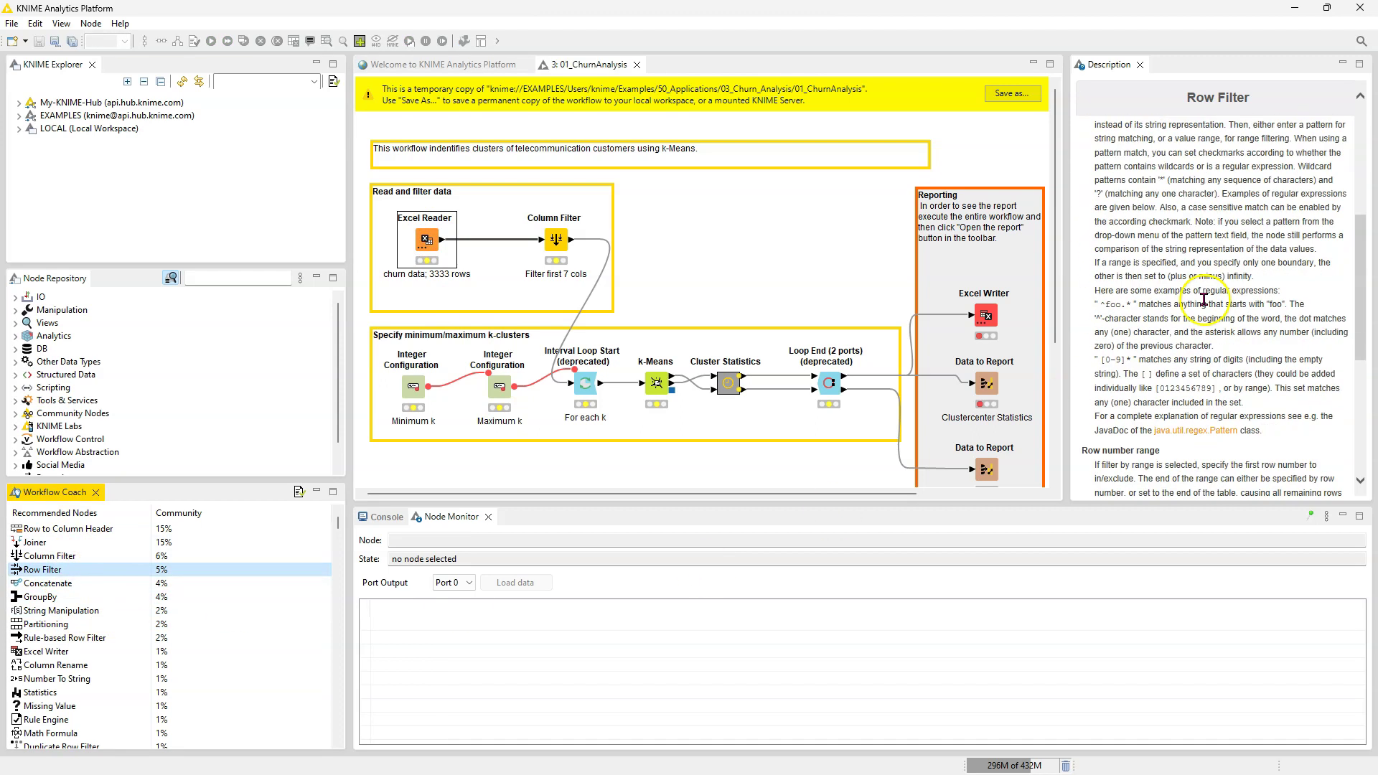
{"action": "scroll", "coordinate": [1204, 301], "scroll_direction": "down", "scroll_amount": 7}
{"action": "scroll", "coordinate": [1185, 215], "scroll_direction": "up", "scroll_amount": 14}
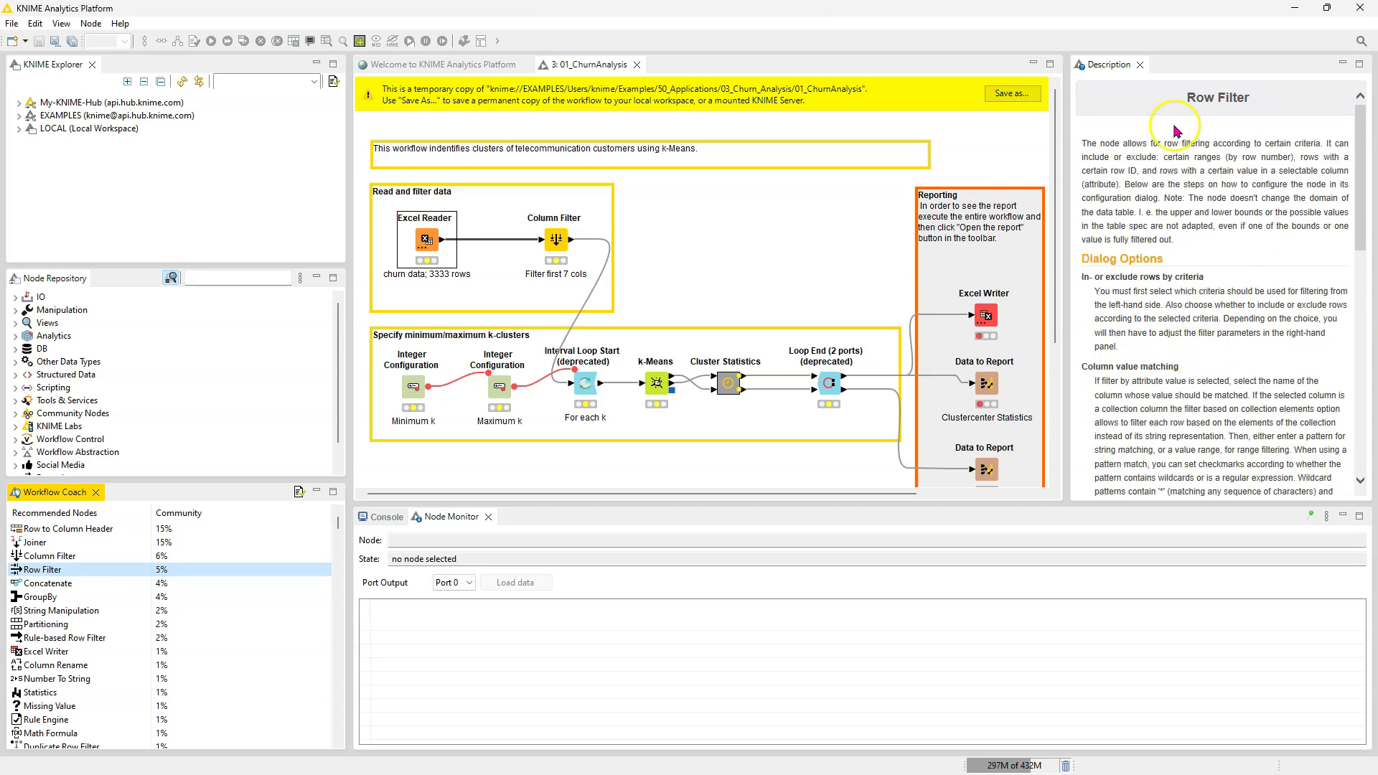
{"action": "left_click", "coordinate": [62, 24]}
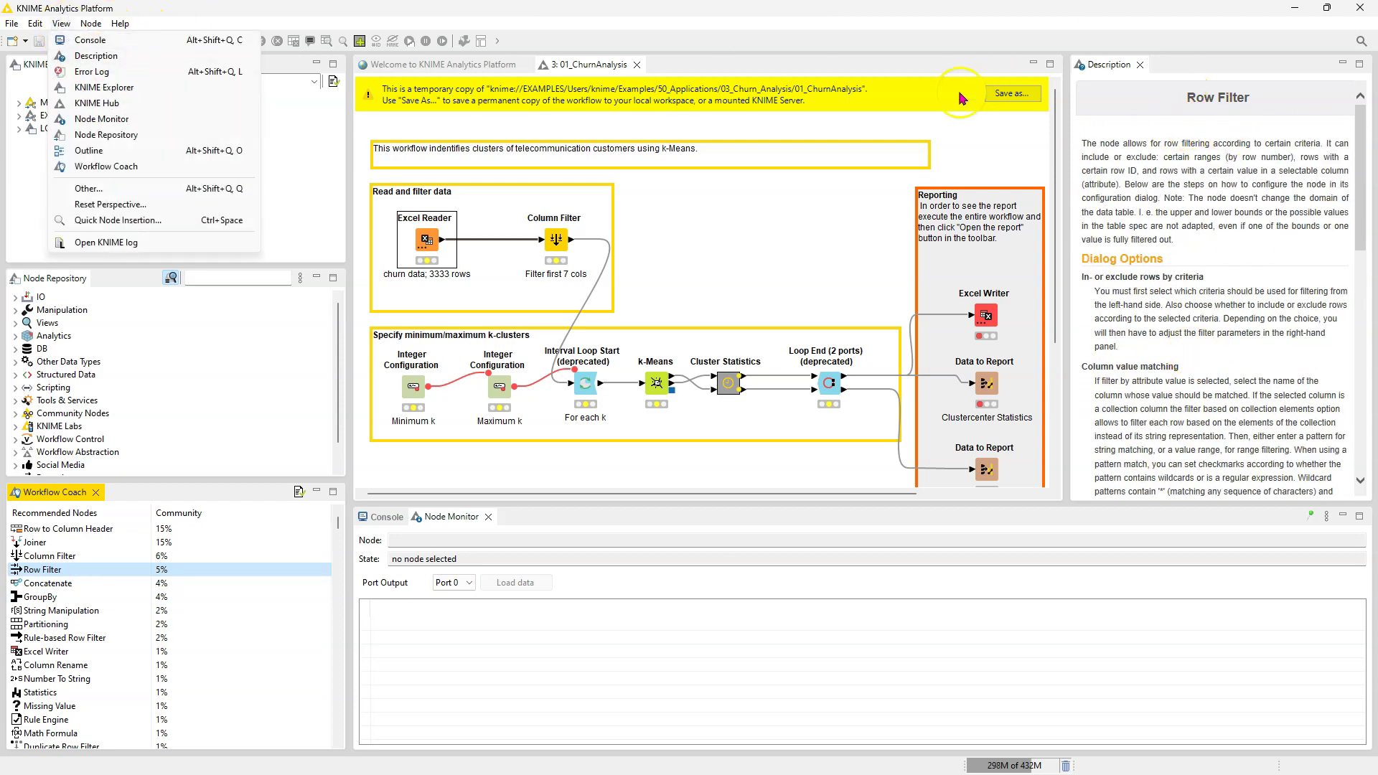
{"action": "left_click", "coordinate": [826, 276]}
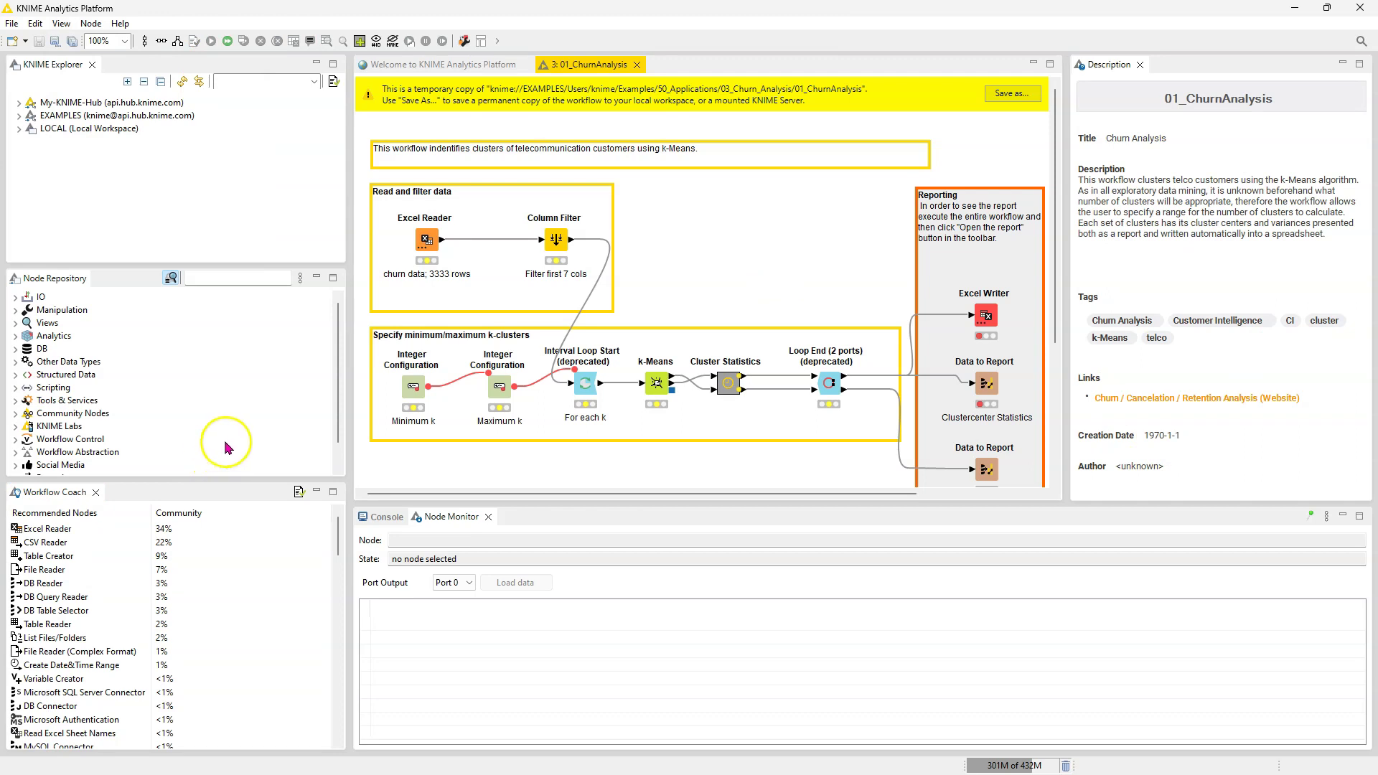
- Bring the Edge window with the KNIME website to the front
{"action": "mouse_move", "coordinate": [560, 774]}
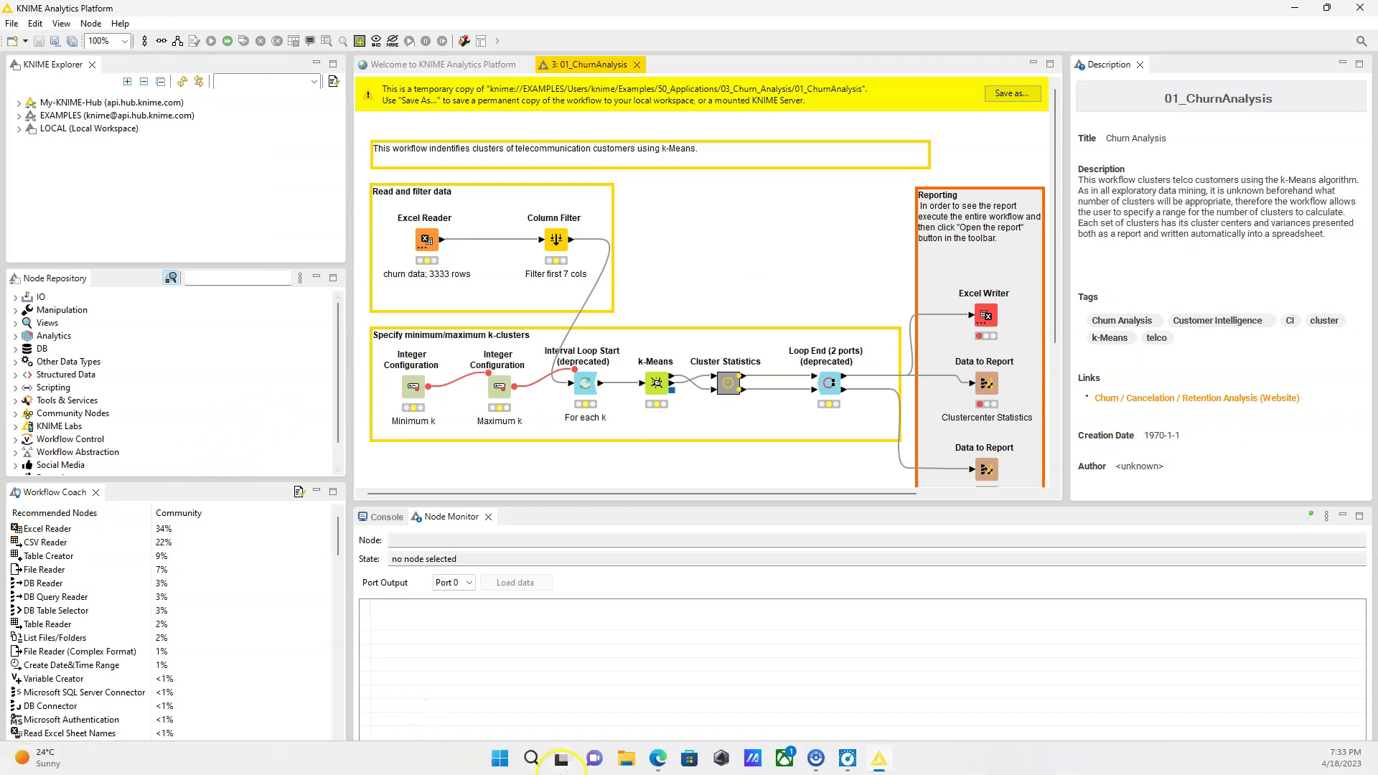
{"action": "left_click", "coordinate": [658, 767]}
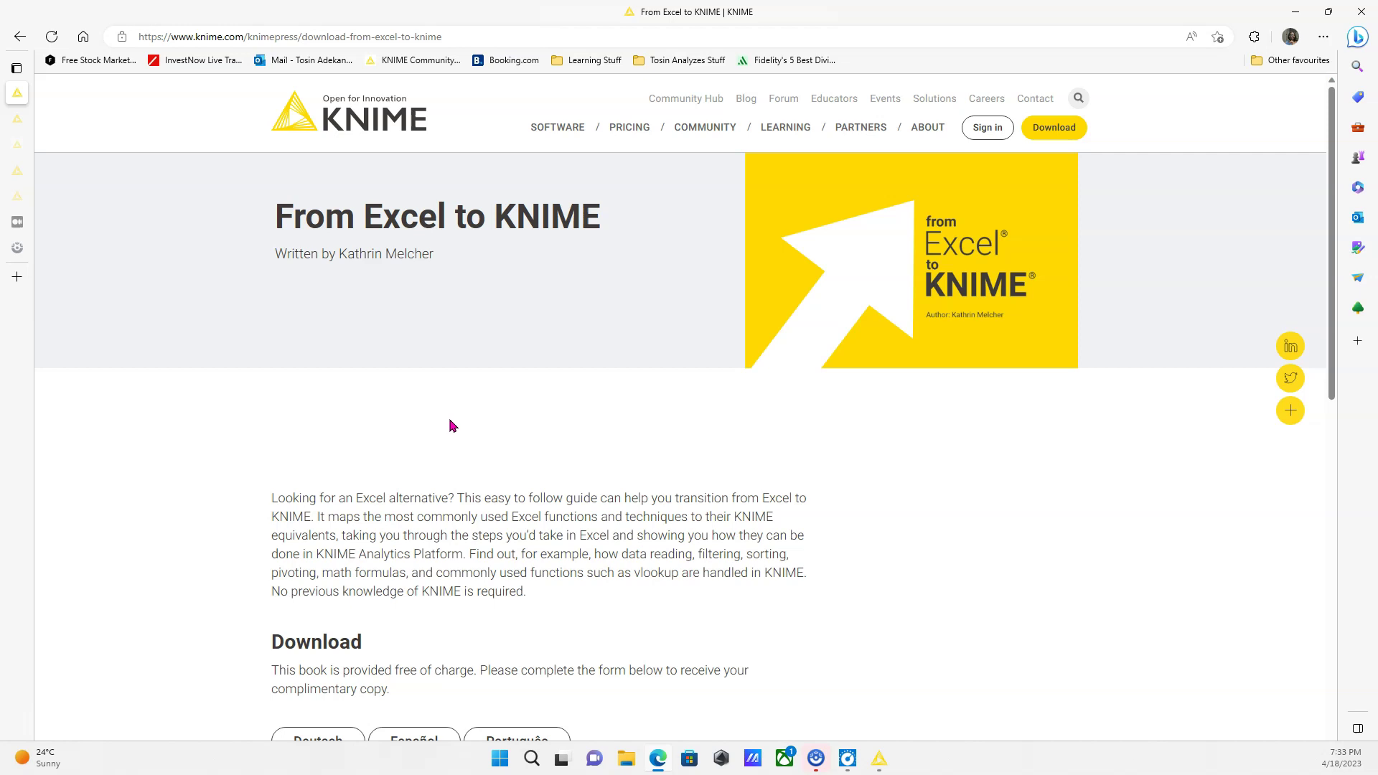
{"action": "scroll", "coordinate": [453, 426], "scroll_direction": "down", "scroll_amount": 10}
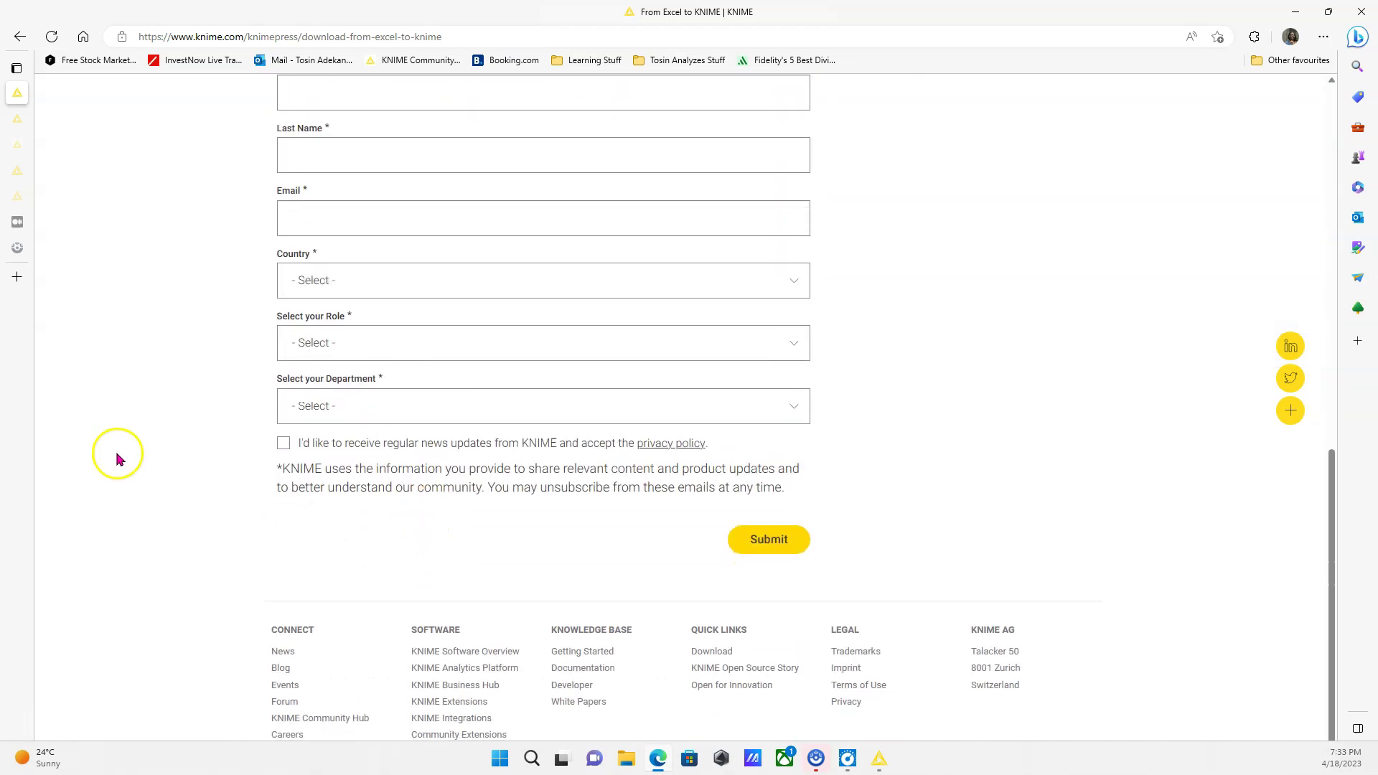
- Skim the From_Excel_to_KNIME PDF down to page 35 on Pivot Tables versus Pivoting
{"action": "mouse_move", "coordinate": [17, 196]}
{"action": "left_click", "coordinate": [43, 120]}
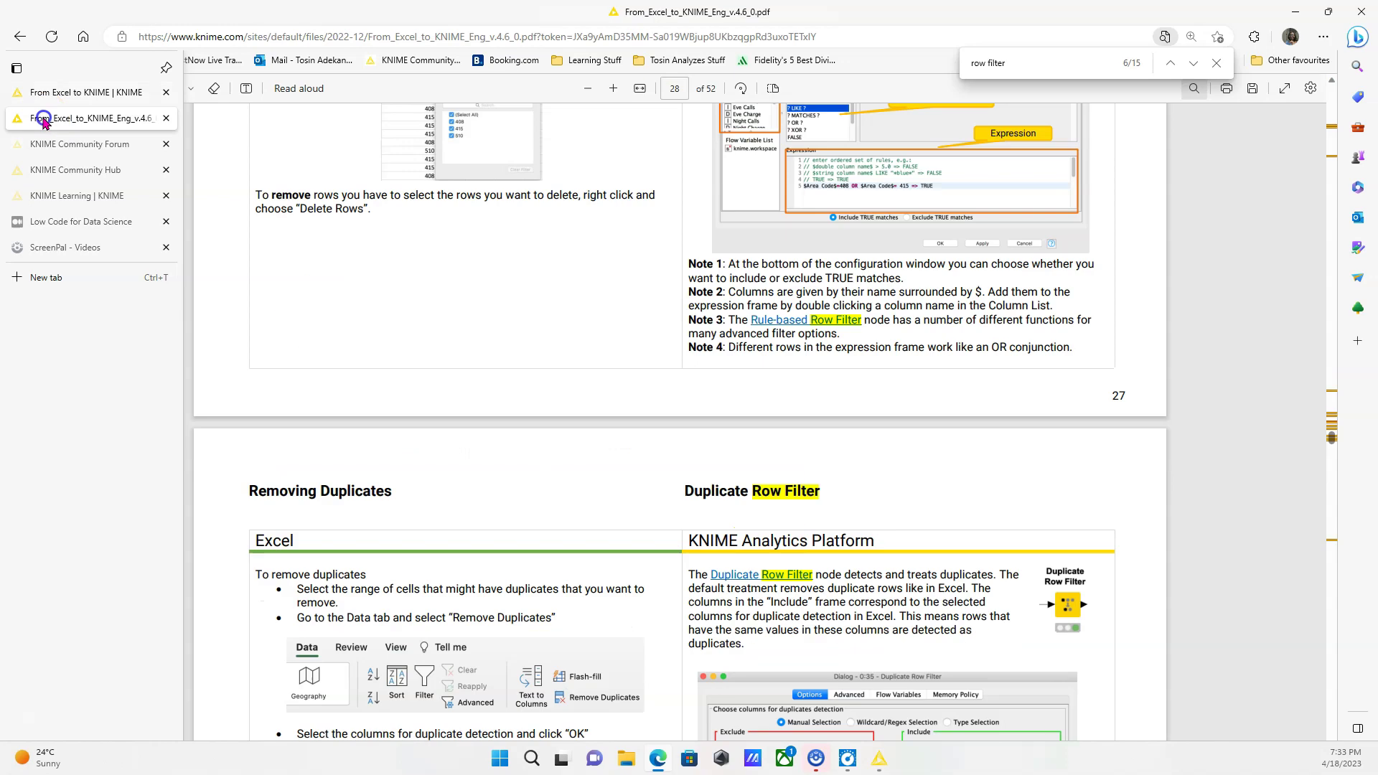
{"action": "scroll", "coordinate": [514, 588], "scroll_direction": "up", "scroll_amount": 3}
{"action": "scroll", "coordinate": [515, 589], "scroll_direction": "down", "scroll_amount": 3}
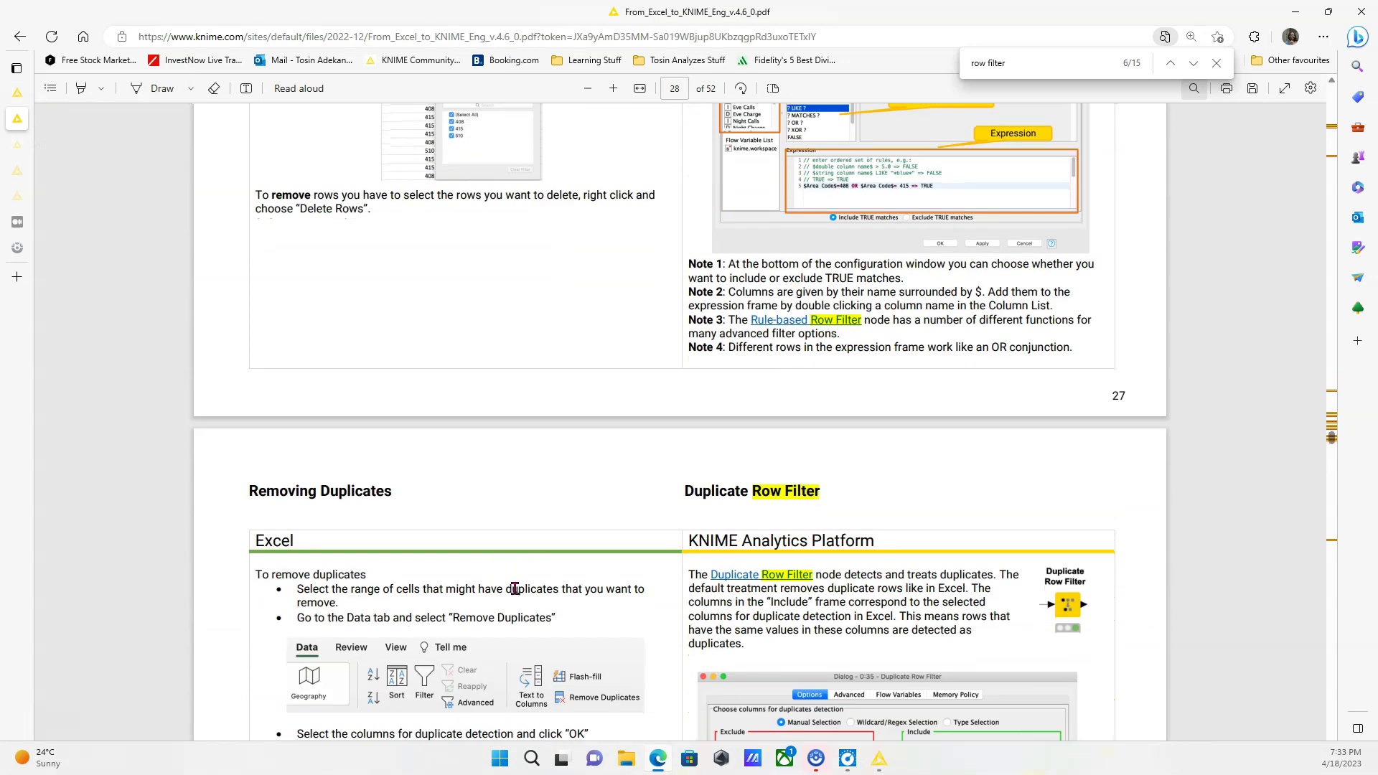
{"action": "scroll", "coordinate": [514, 588], "scroll_direction": "down", "scroll_amount": 5}
{"action": "scroll", "coordinate": [515, 589], "scroll_direction": "up", "scroll_amount": 3}
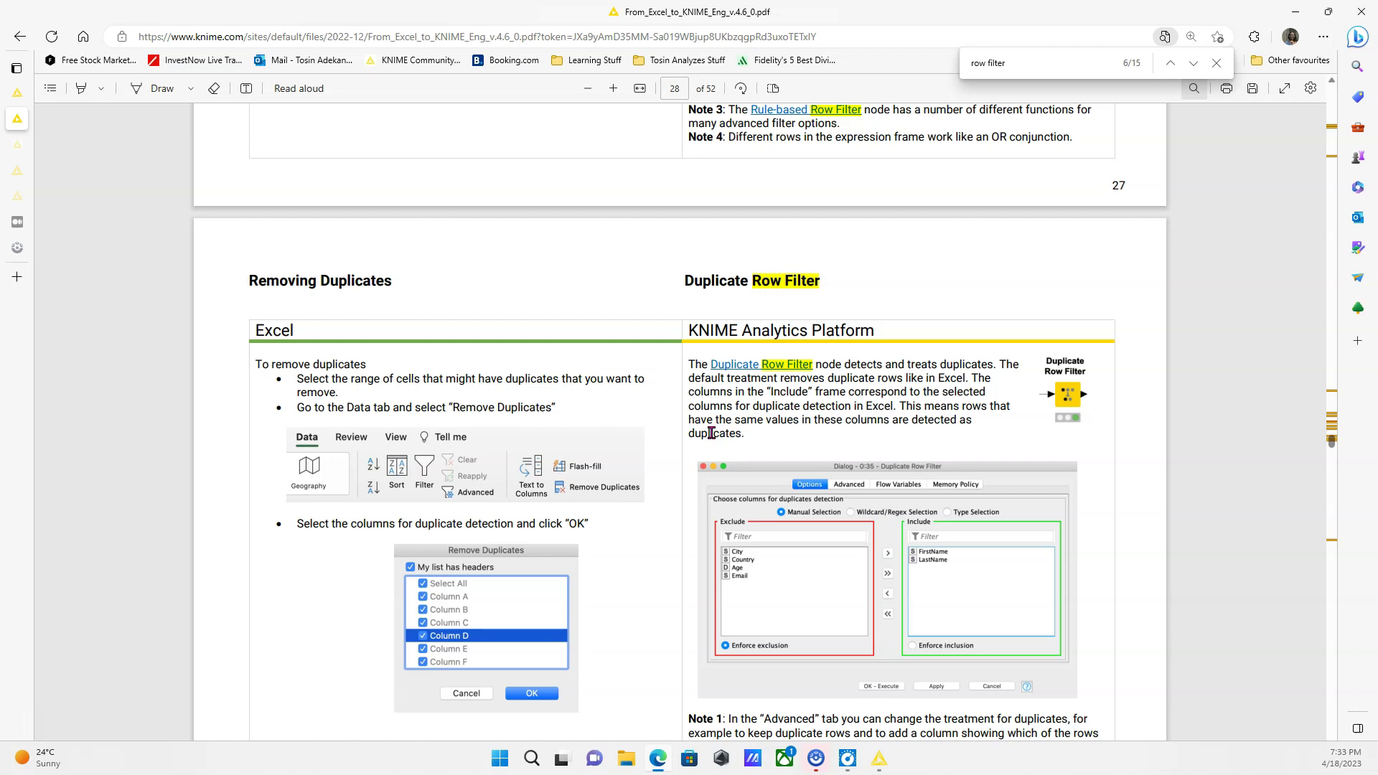
{"action": "scroll", "coordinate": [718, 427], "scroll_direction": "down", "scroll_amount": 20}
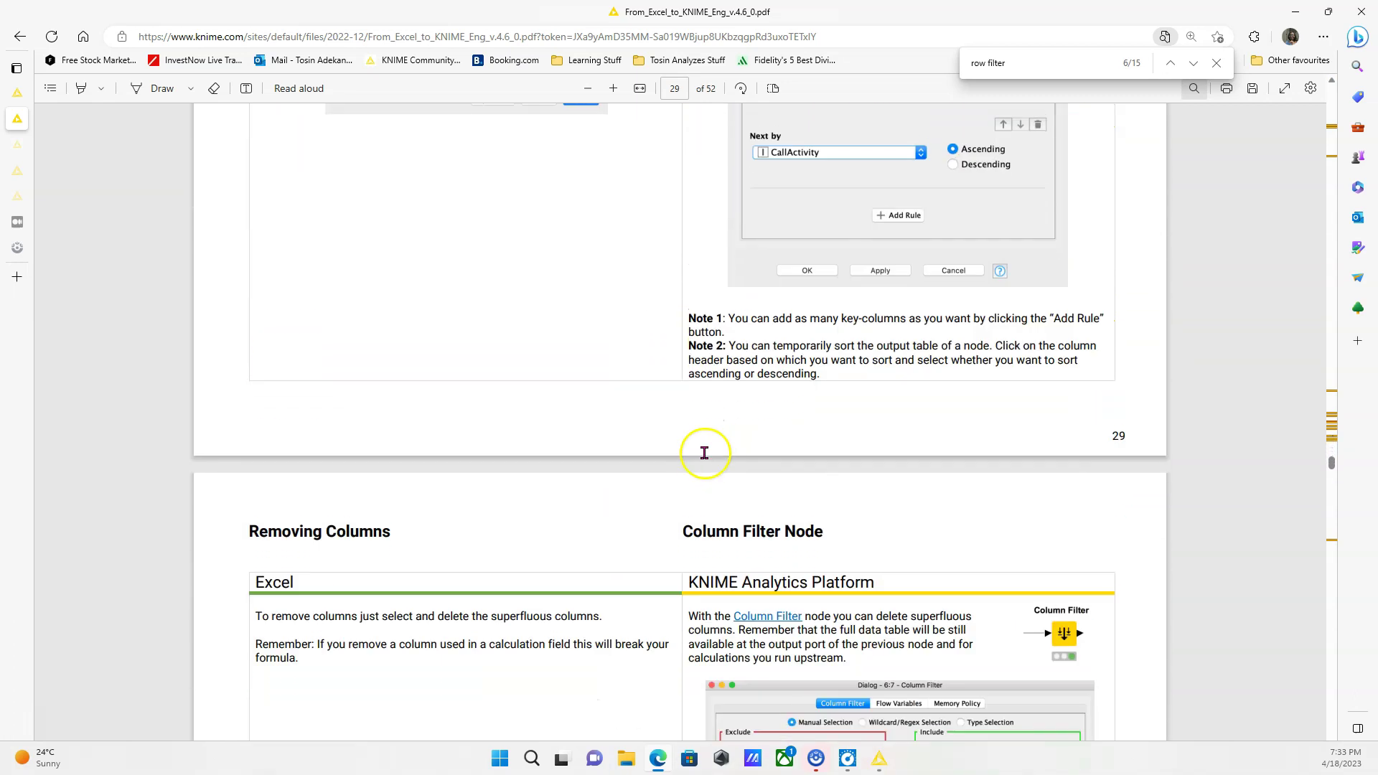
{"action": "scroll", "coordinate": [701, 468], "scroll_direction": "down", "scroll_amount": 6}
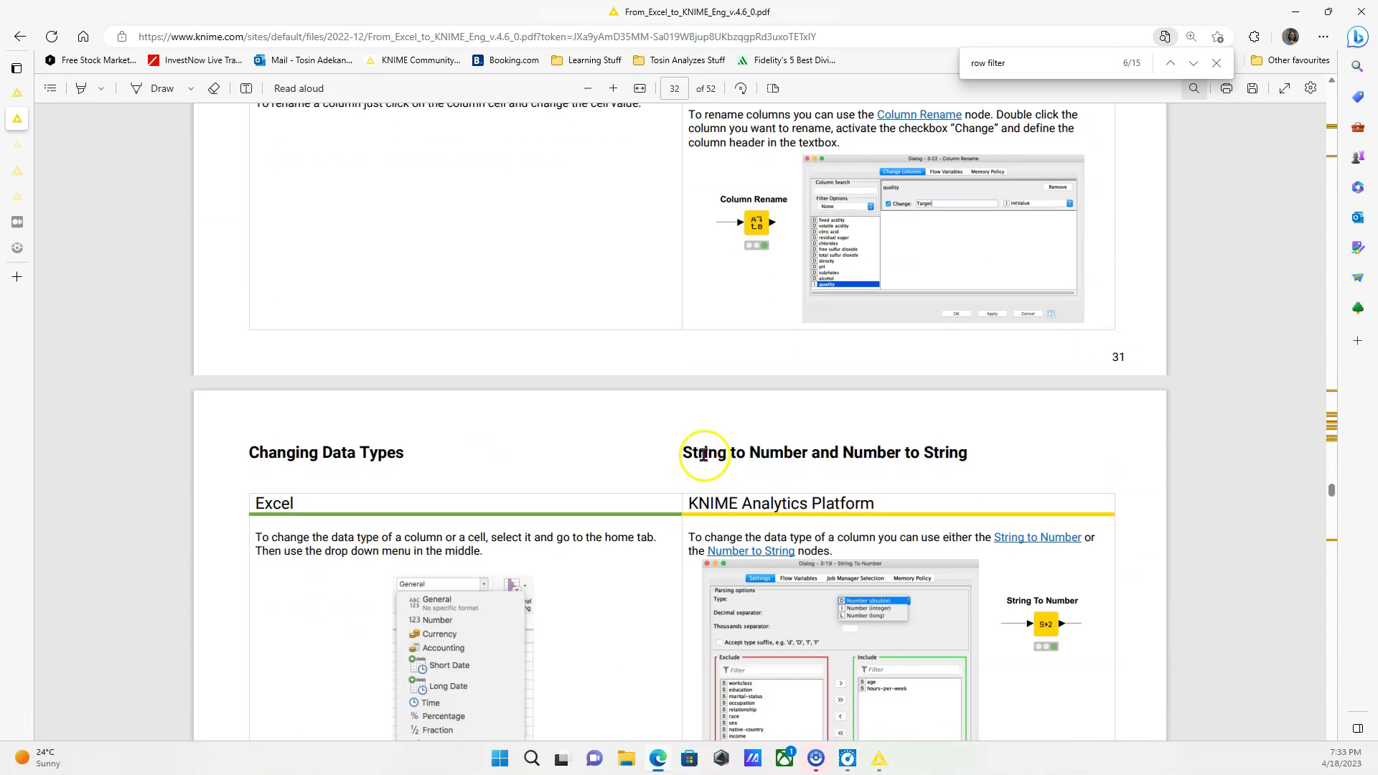
{"action": "scroll", "coordinate": [705, 457], "scroll_direction": "down", "scroll_amount": 16}
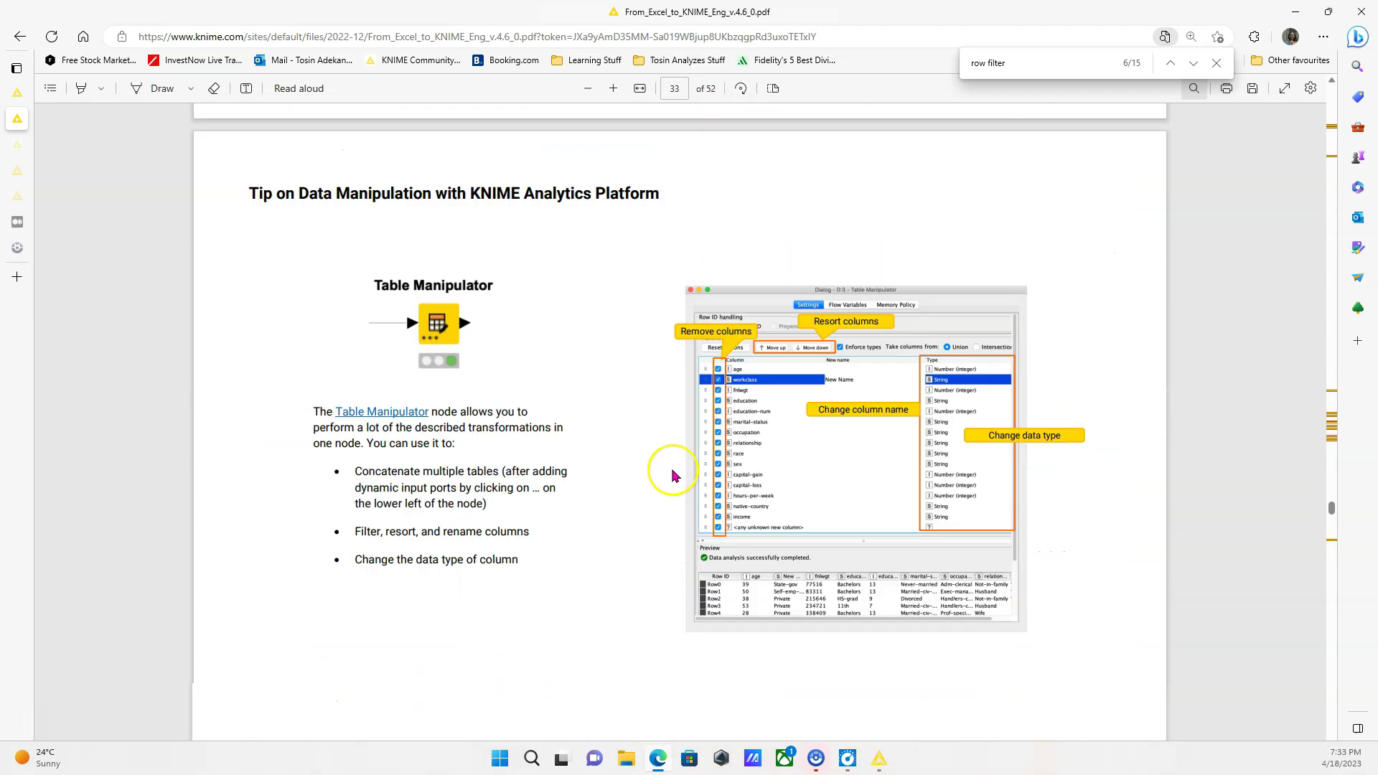
{"action": "scroll", "coordinate": [665, 467], "scroll_direction": "down", "scroll_amount": 12}
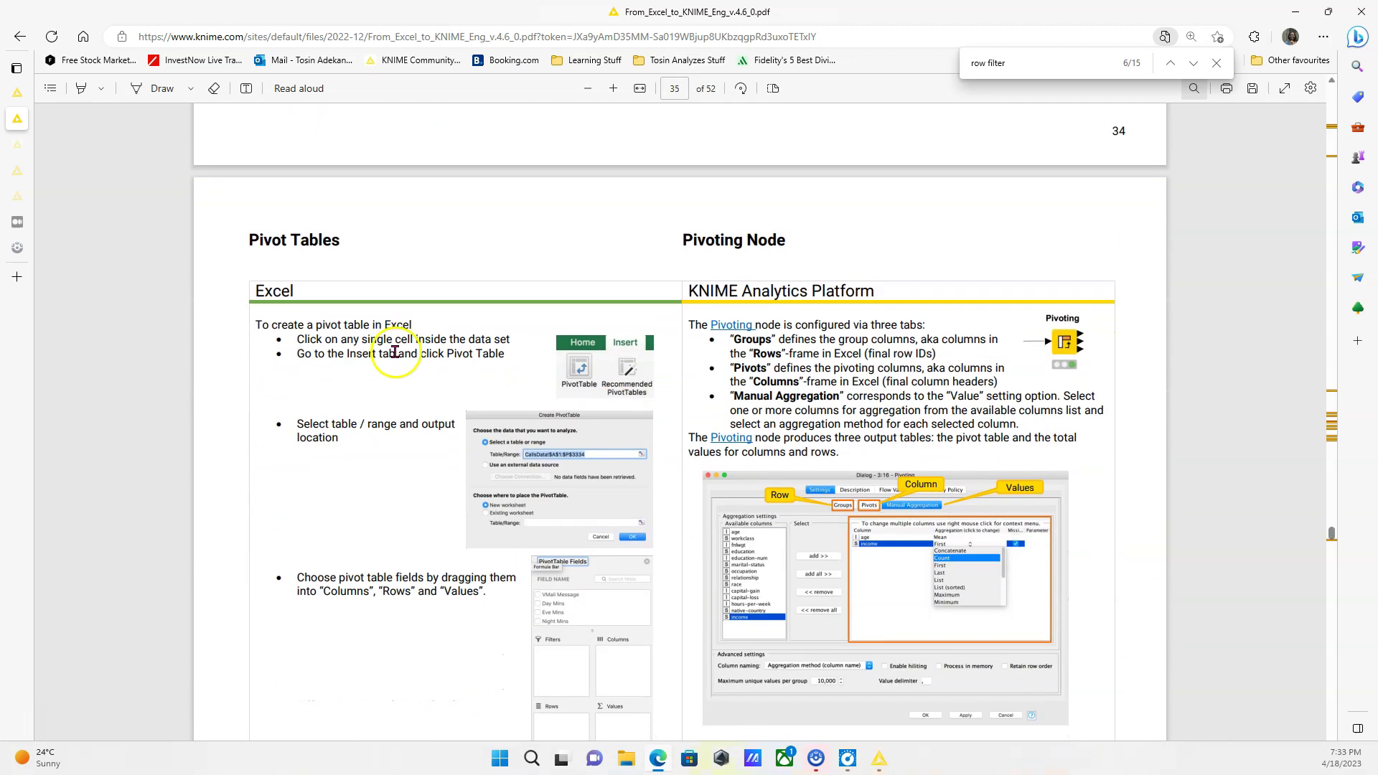
- Switch to the KNIME Learning tab and scroll down
{"action": "mouse_move", "coordinate": [33, 144]}
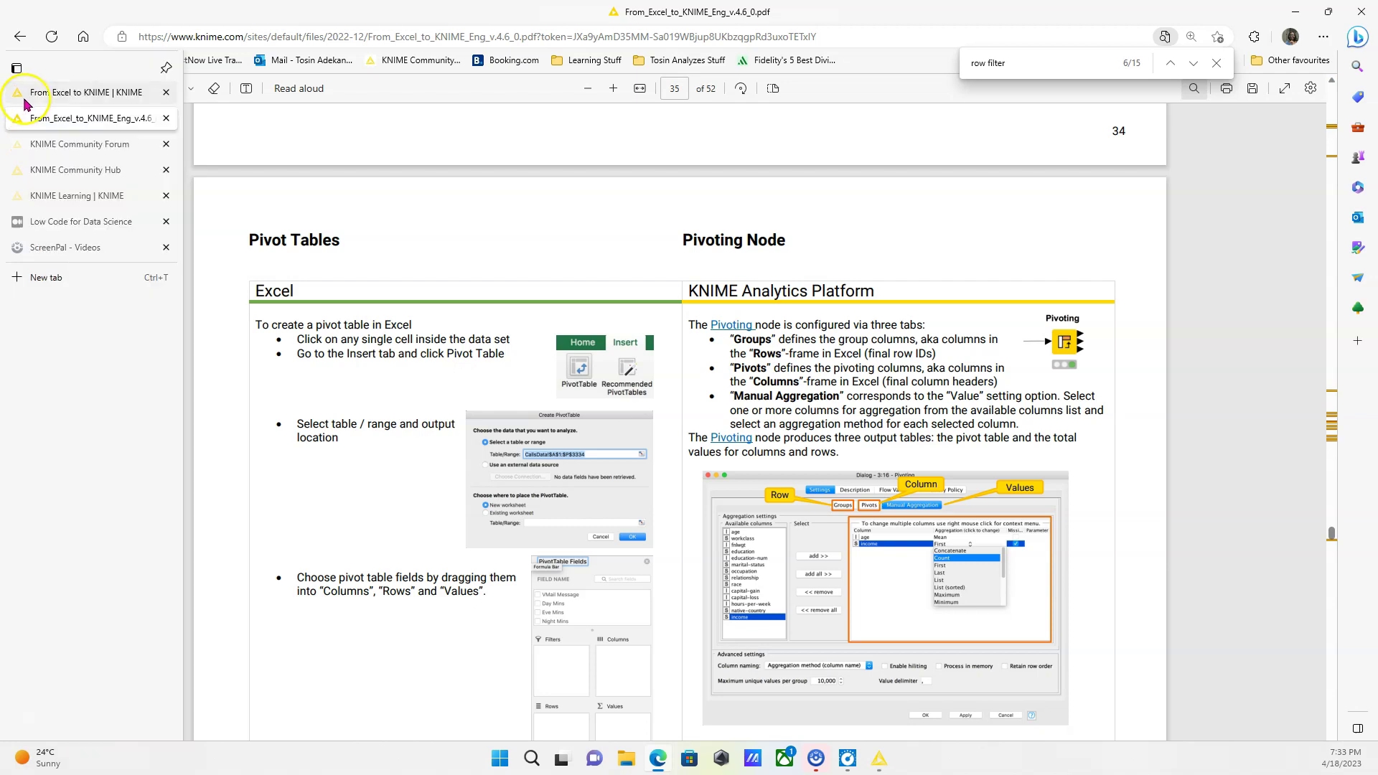
{"action": "left_click", "coordinate": [42, 195]}
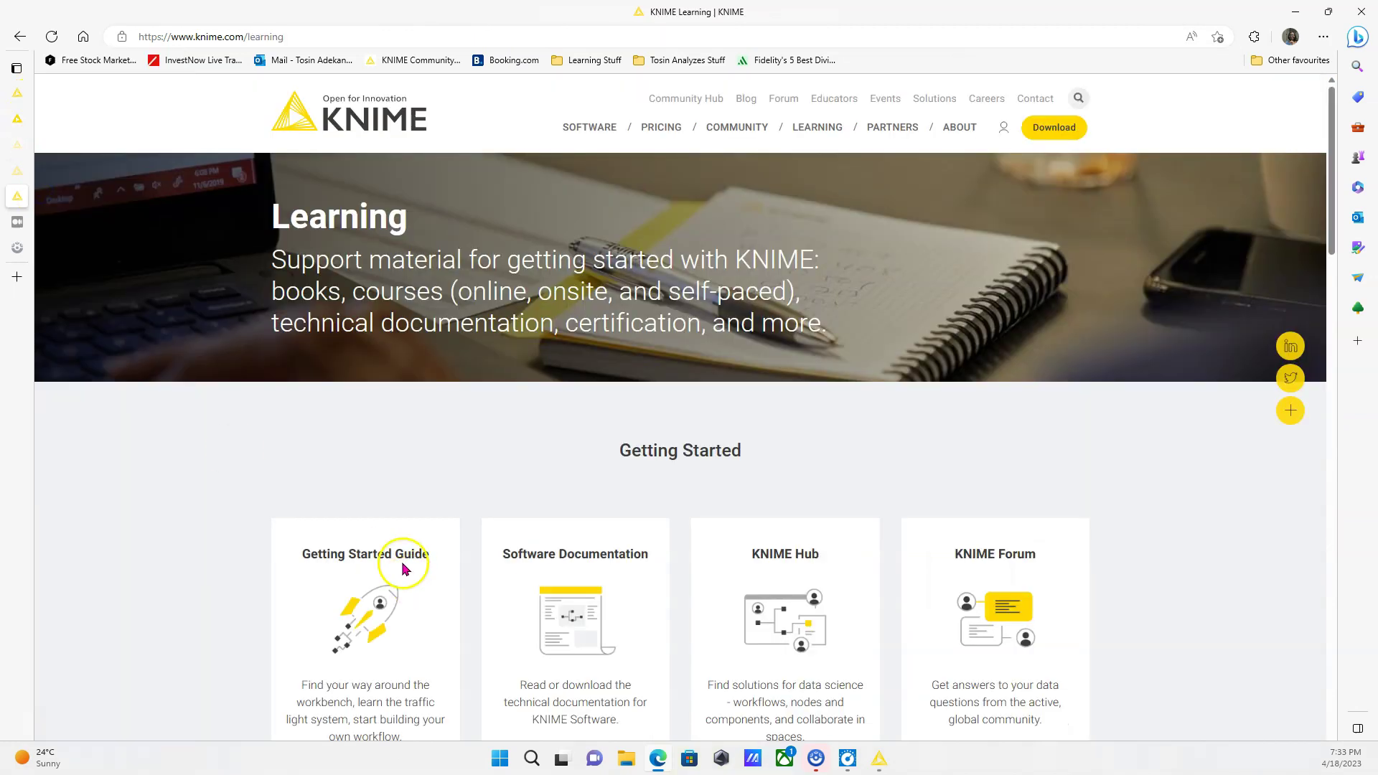
{"action": "scroll", "coordinate": [402, 552], "scroll_direction": "down", "scroll_amount": 4}
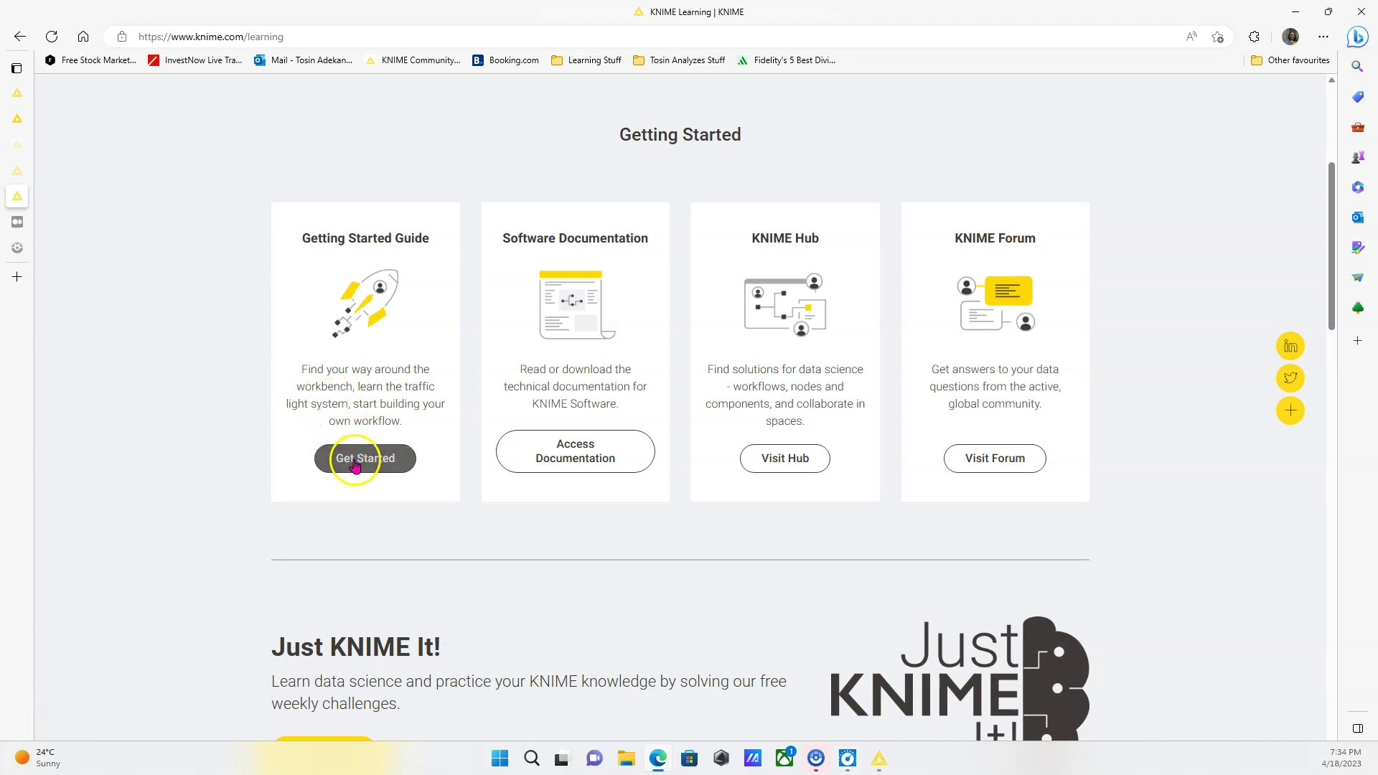
- Open the KNIME software documentation in a new tab and skim it
{"action": "left_click", "coordinate": [593, 460]}
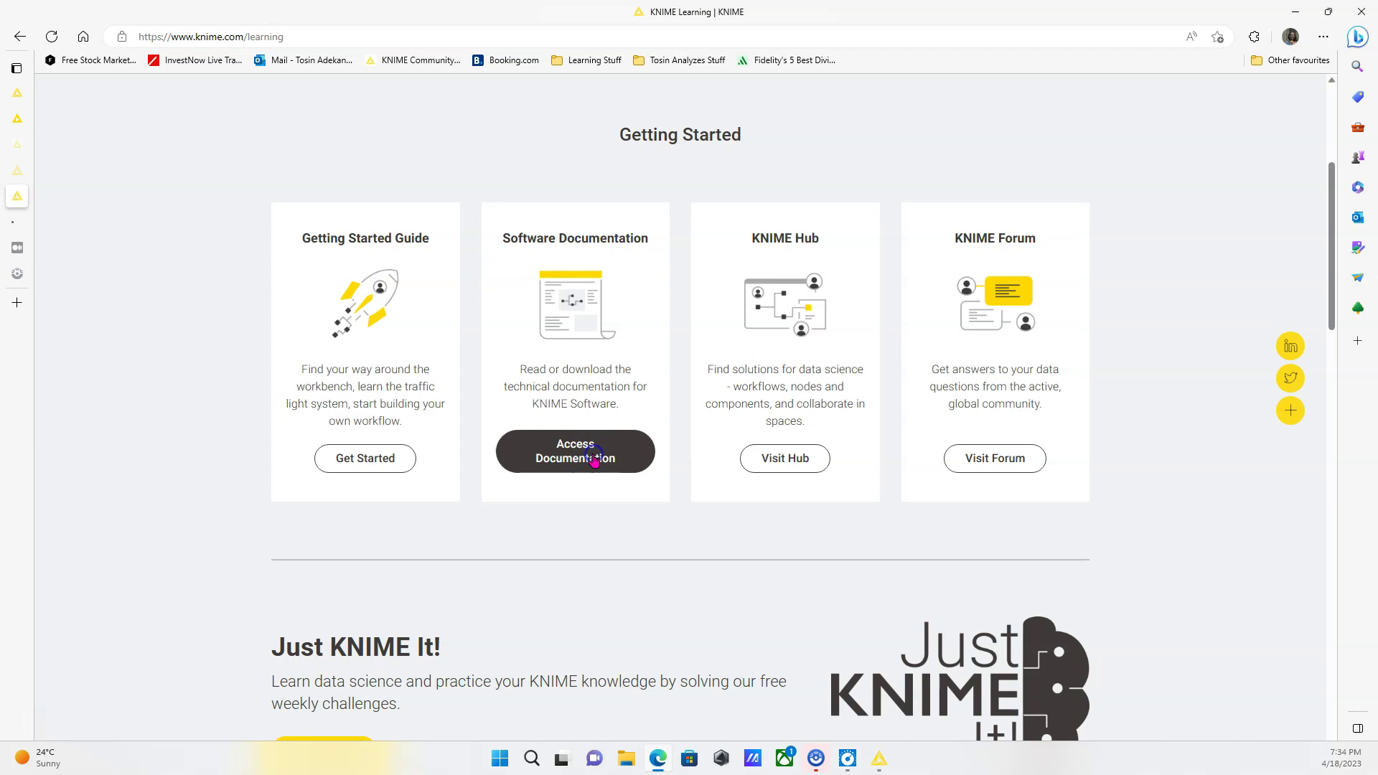
{"action": "left_click", "coordinate": [21, 228]}
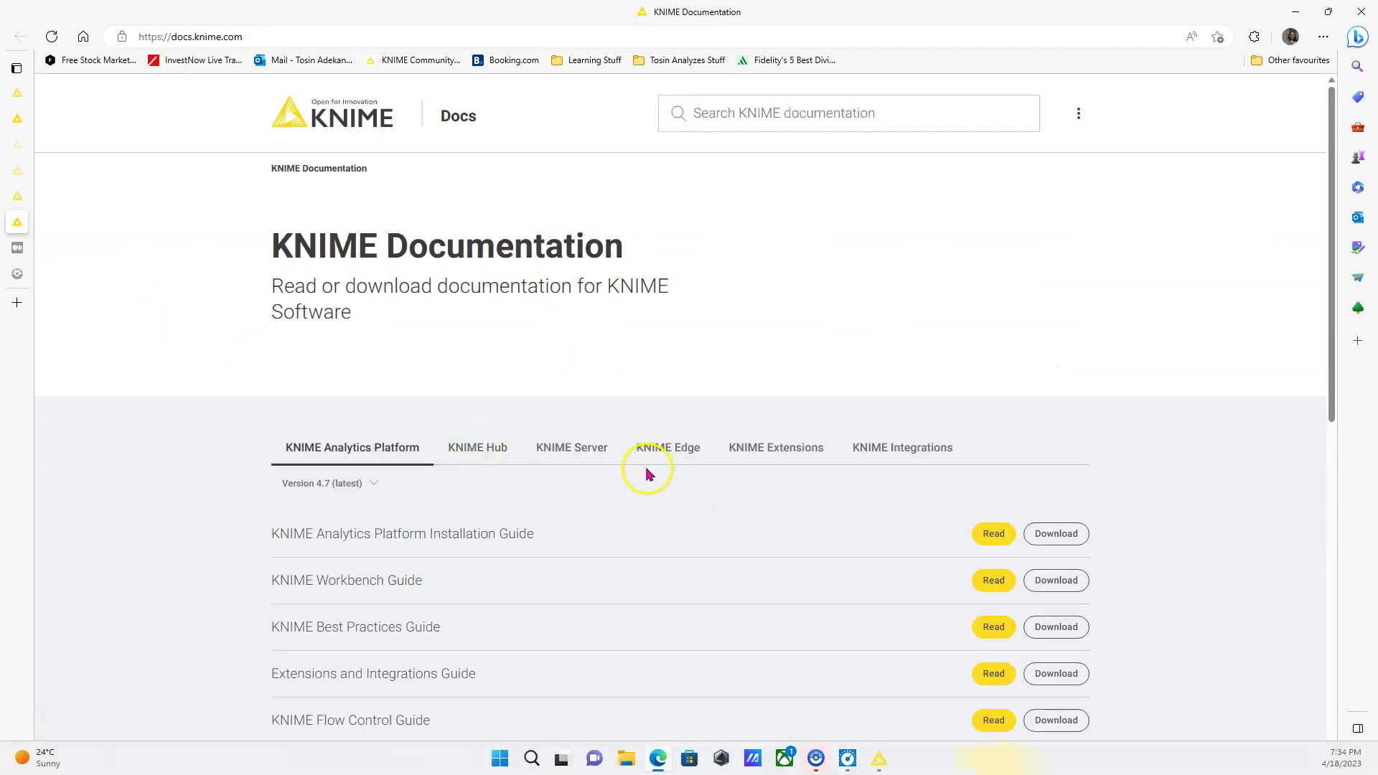
{"action": "scroll", "coordinate": [638, 467], "scroll_direction": "down", "scroll_amount": 3}
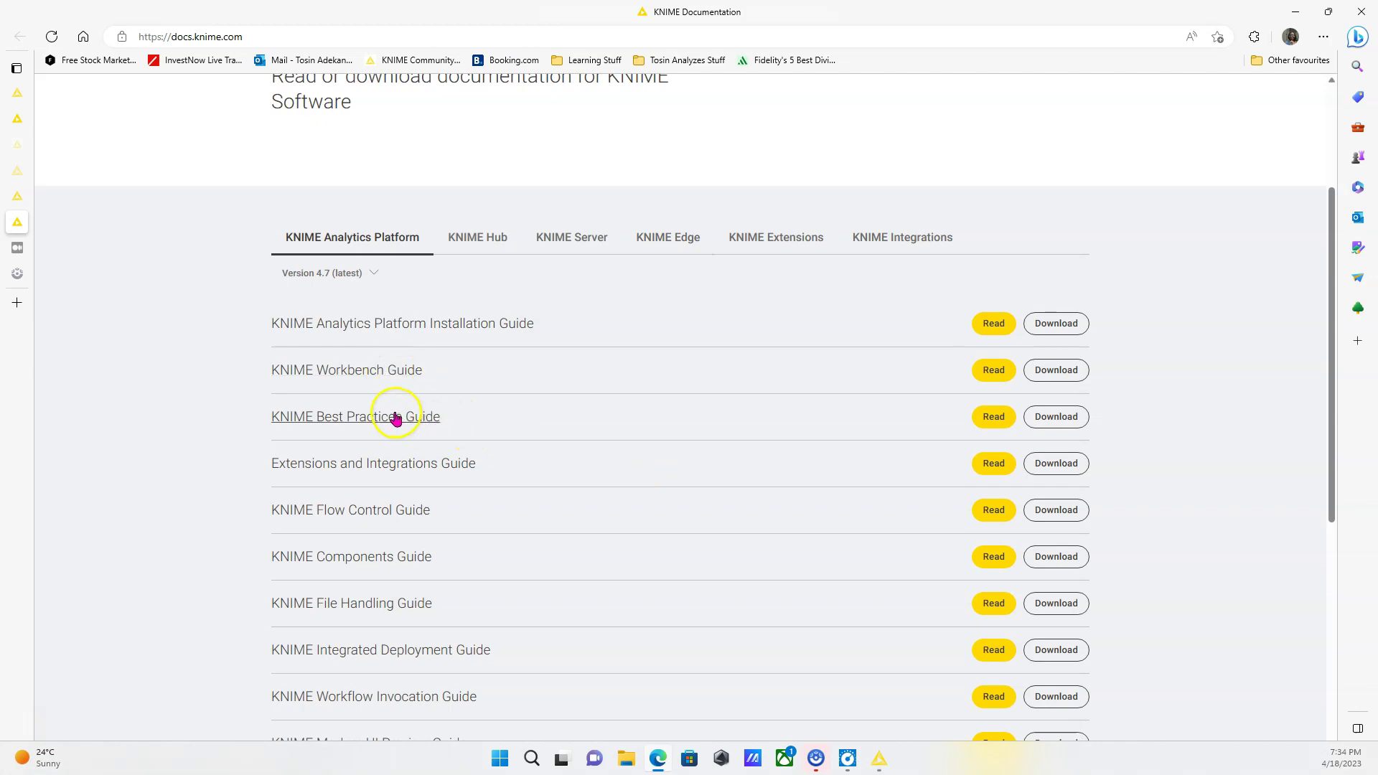
{"action": "scroll", "coordinate": [432, 471], "scroll_direction": "down", "scroll_amount": 3}
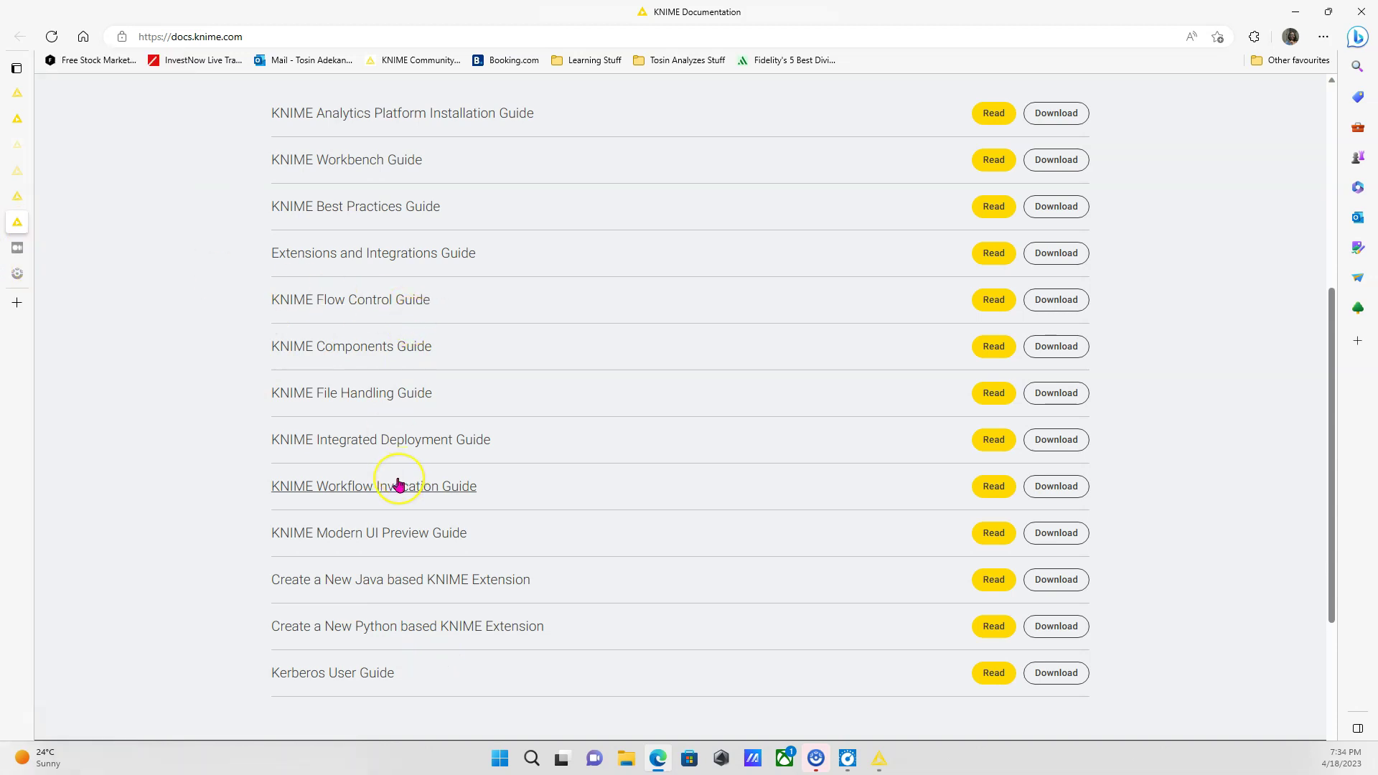
- Return to KNIME Learning and scroll to the Learn More and Get Certified cards
{"action": "left_click", "coordinate": [49, 192]}
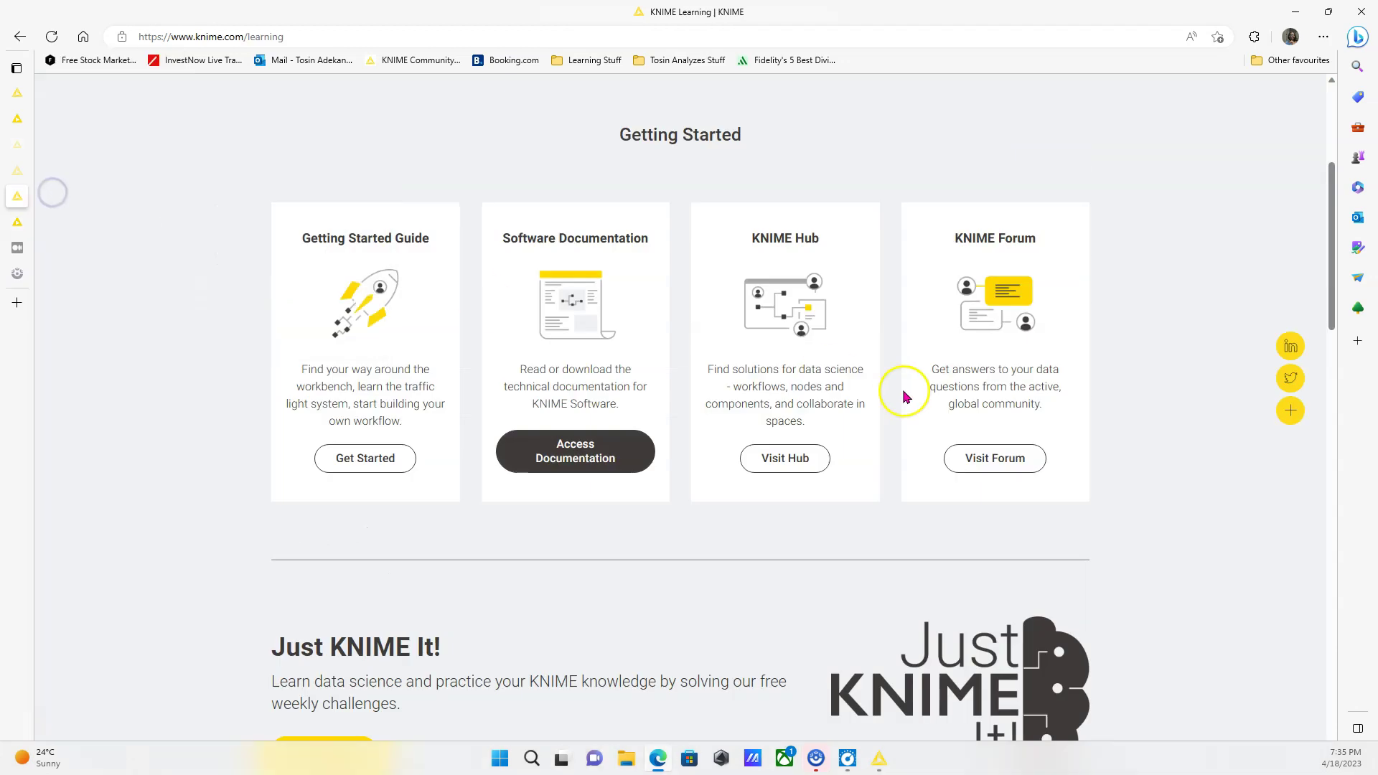
{"action": "scroll", "coordinate": [870, 488], "scroll_direction": "down", "scroll_amount": 5}
{"action": "scroll", "coordinate": [865, 514], "scroll_direction": "down", "scroll_amount": 7}
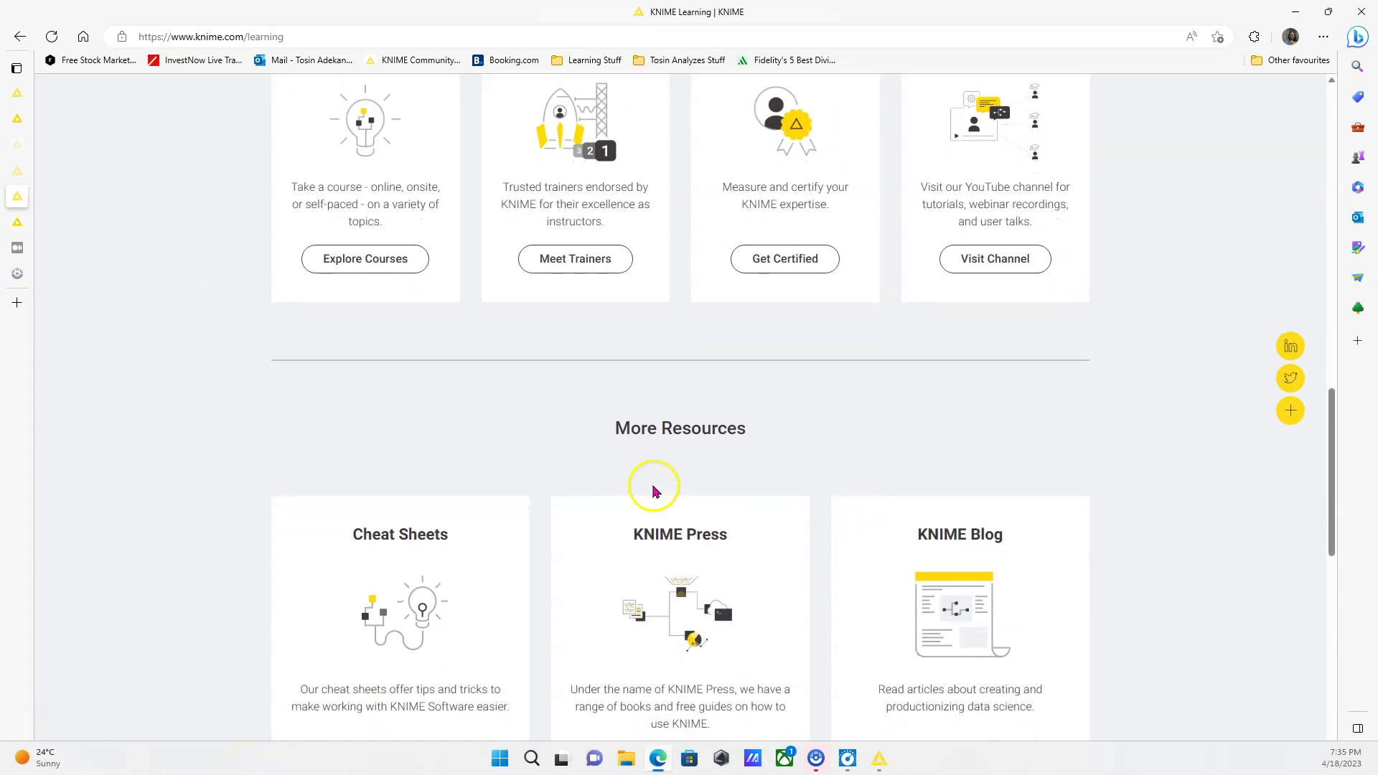
{"action": "scroll", "coordinate": [652, 487], "scroll_direction": "up", "scroll_amount": 6}
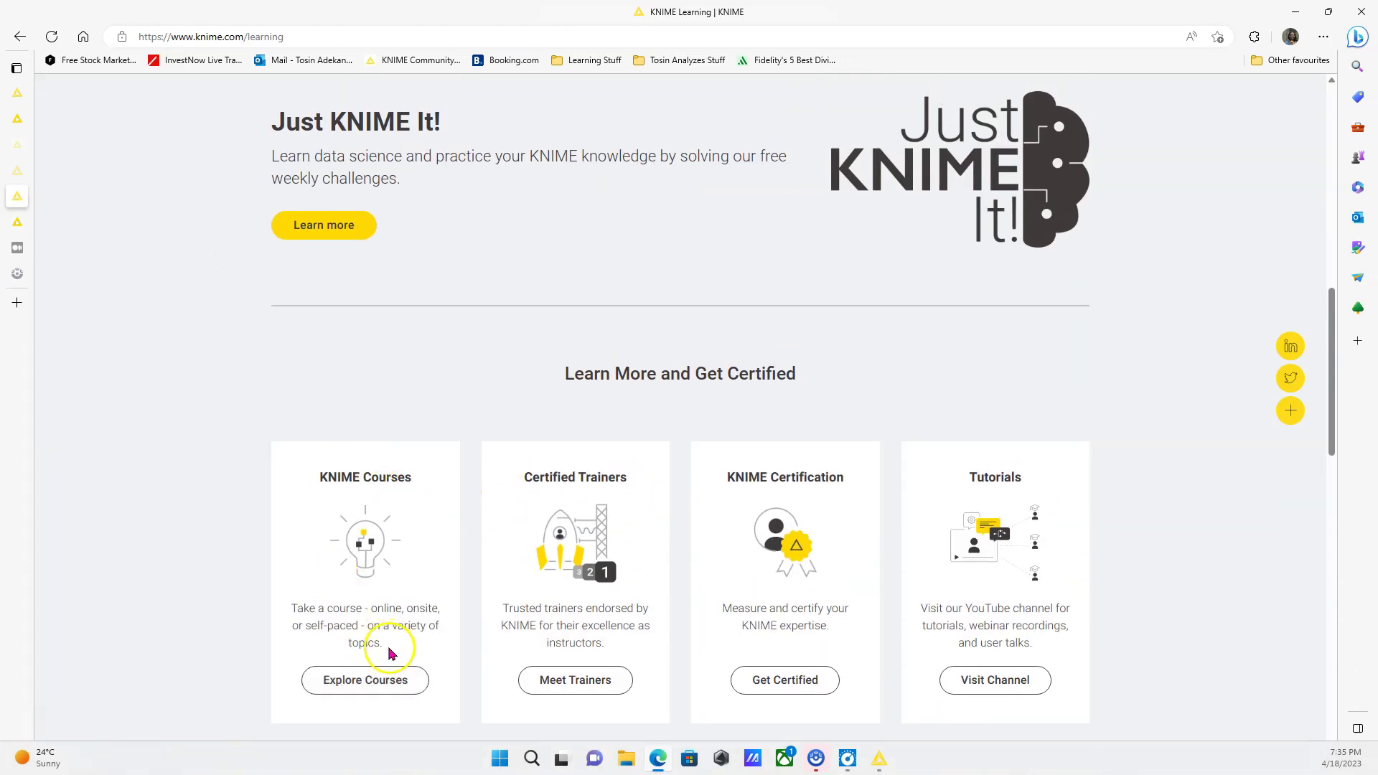
- Browse the KNIME Courses Overview with its Learning Paths by Persona, then go back
{"action": "left_click", "coordinate": [386, 680]}
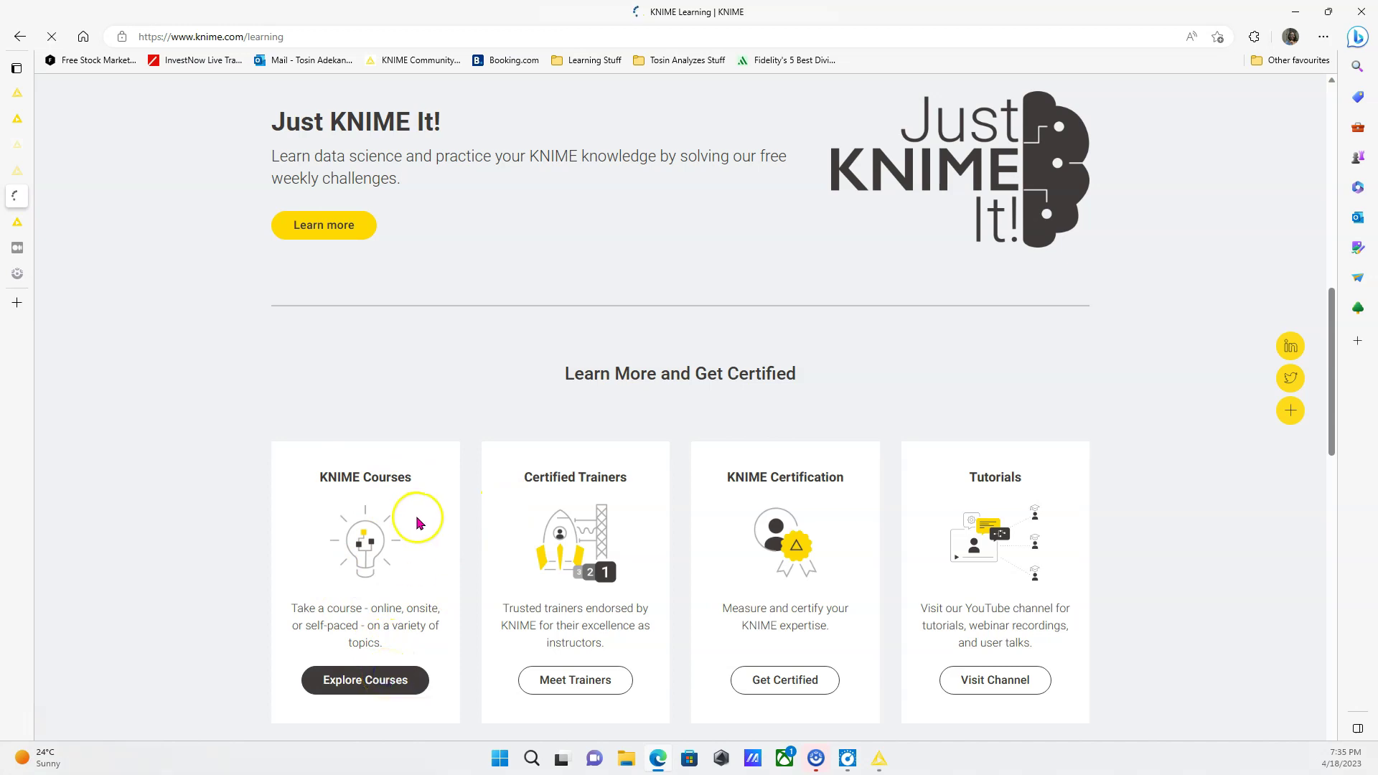
{"action": "scroll", "coordinate": [457, 460], "scroll_direction": "down", "scroll_amount": 8}
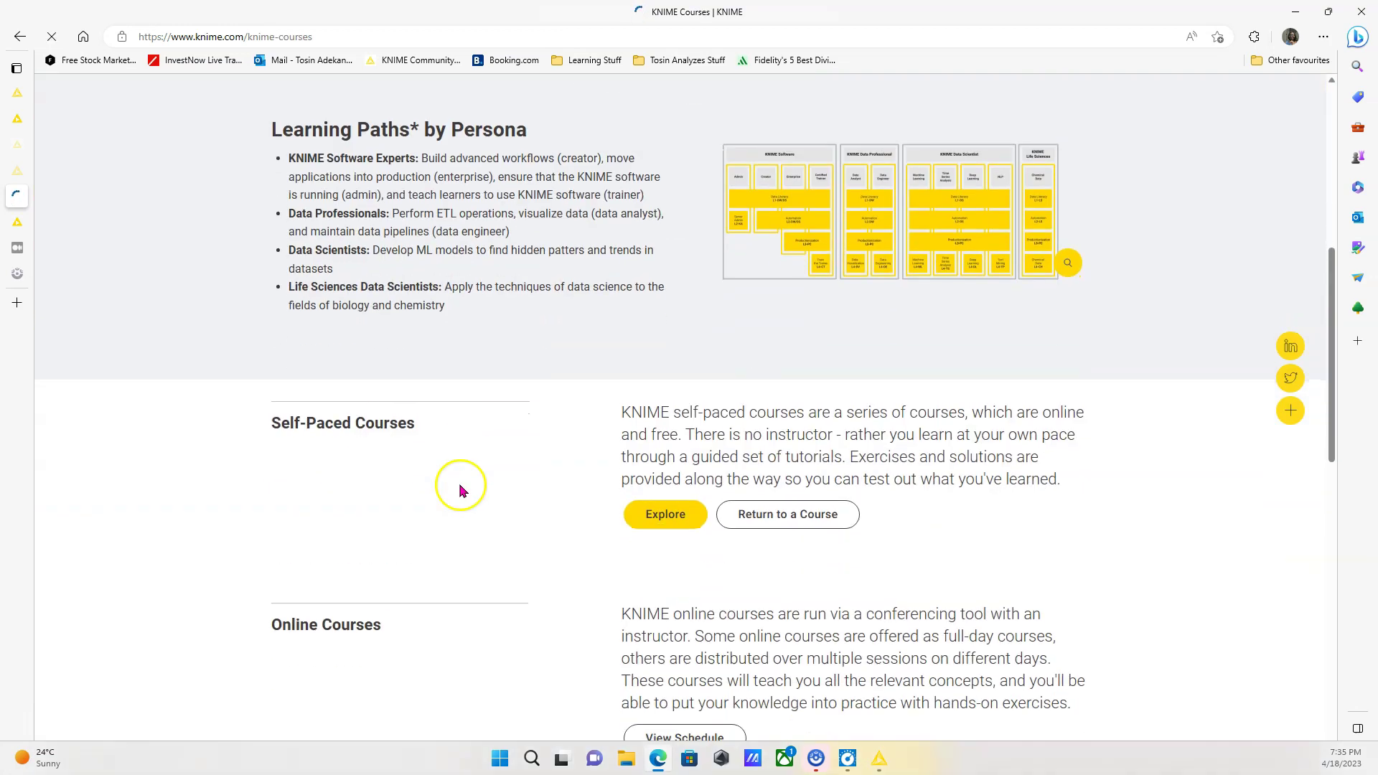
{"action": "scroll", "coordinate": [577, 460], "scroll_direction": "down", "scroll_amount": 2}
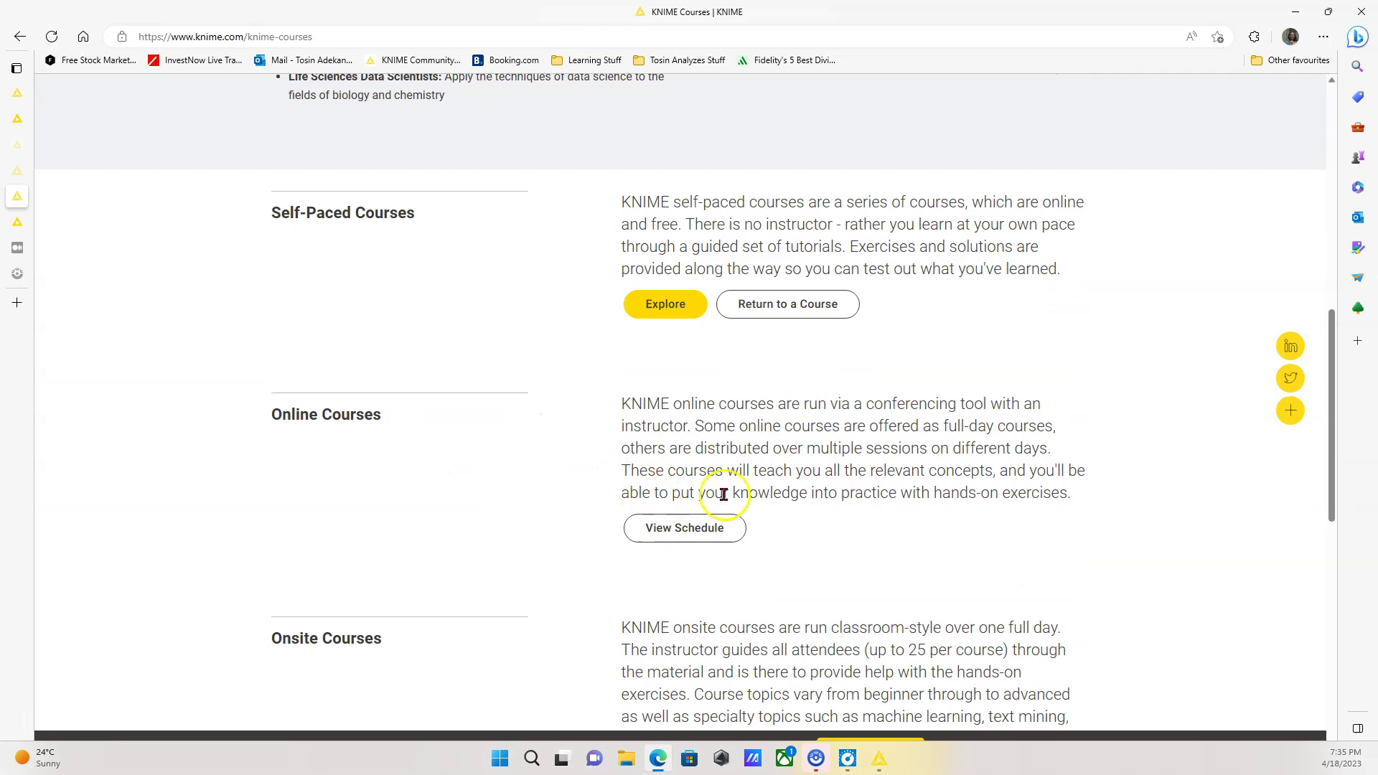
{"action": "scroll", "coordinate": [725, 486], "scroll_direction": "down", "scroll_amount": 3}
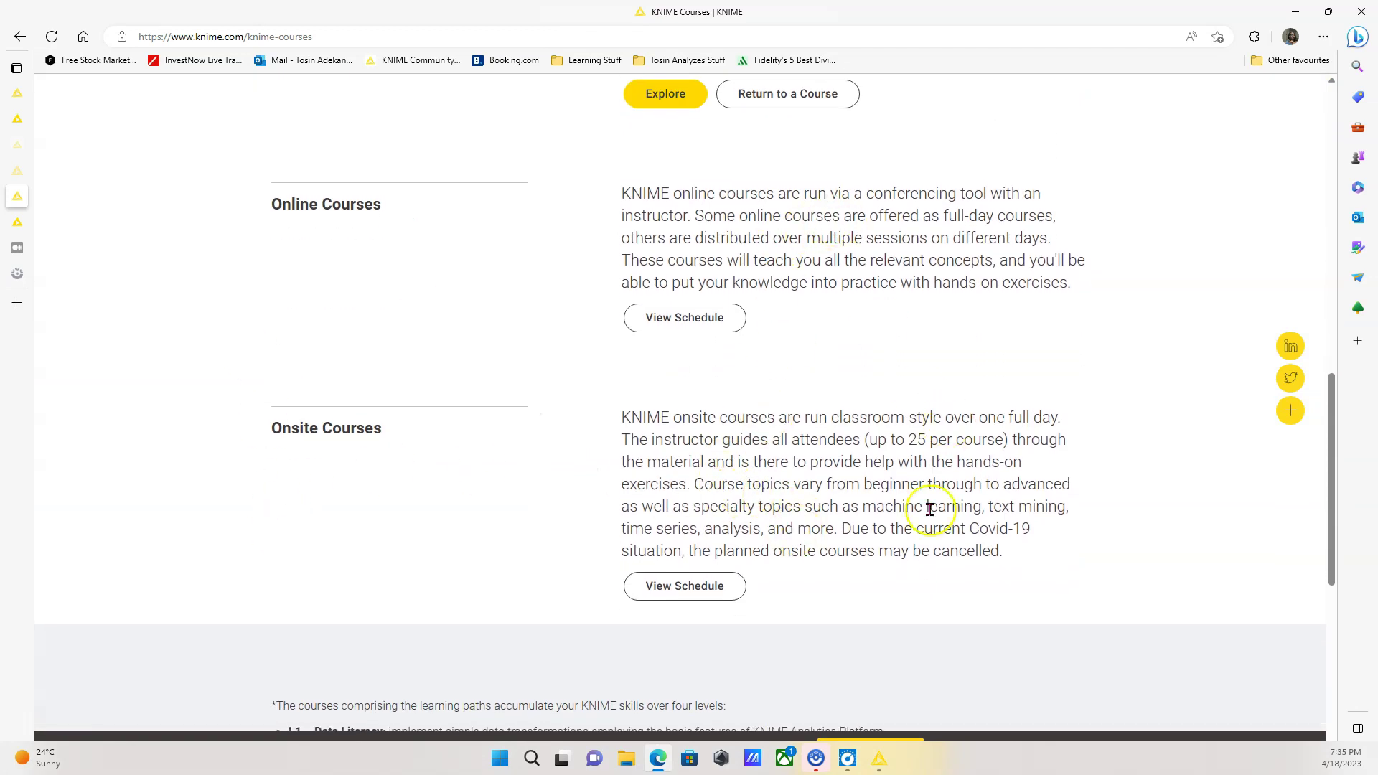
{"action": "scroll", "coordinate": [517, 467], "scroll_direction": "up", "scroll_amount": 5}
{"action": "scroll", "coordinate": [549, 460], "scroll_direction": "up", "scroll_amount": 1}
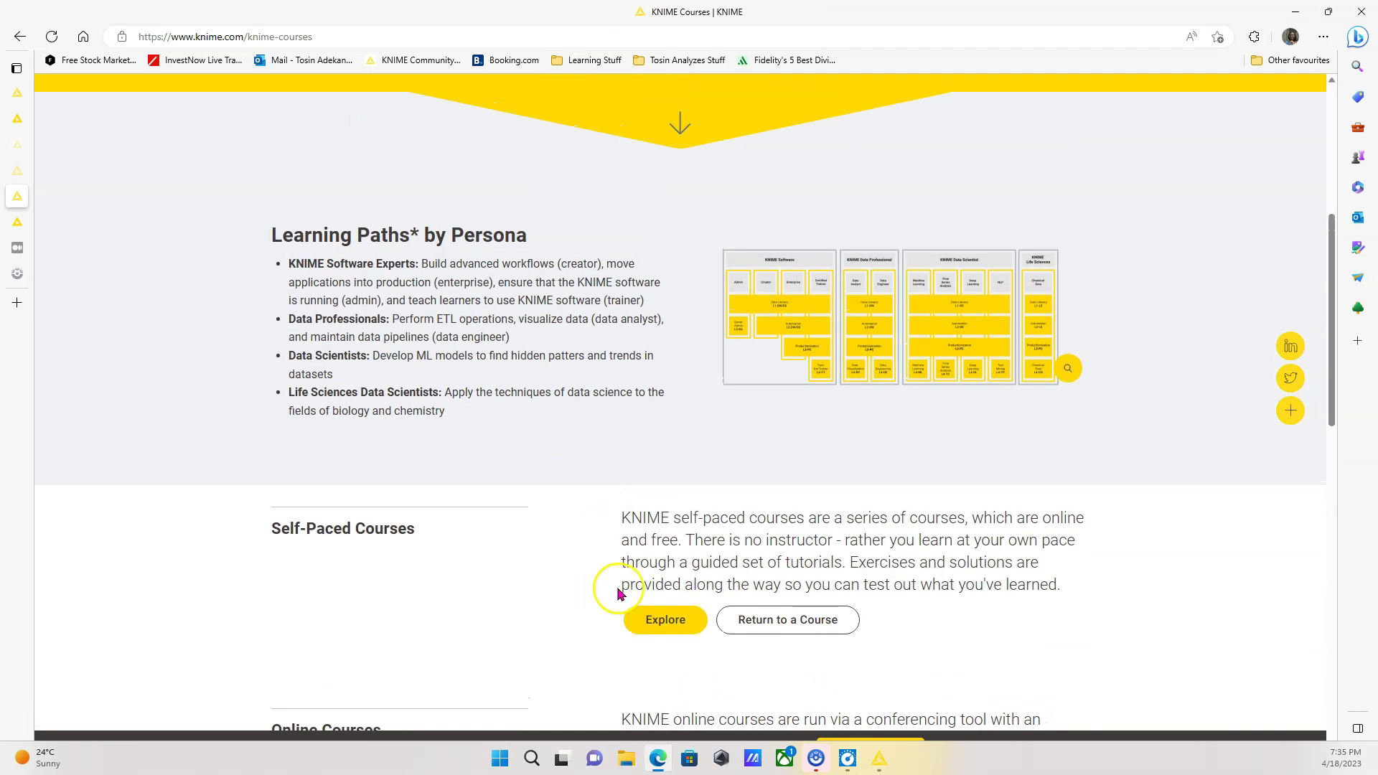
{"action": "left_click", "coordinate": [667, 620]}
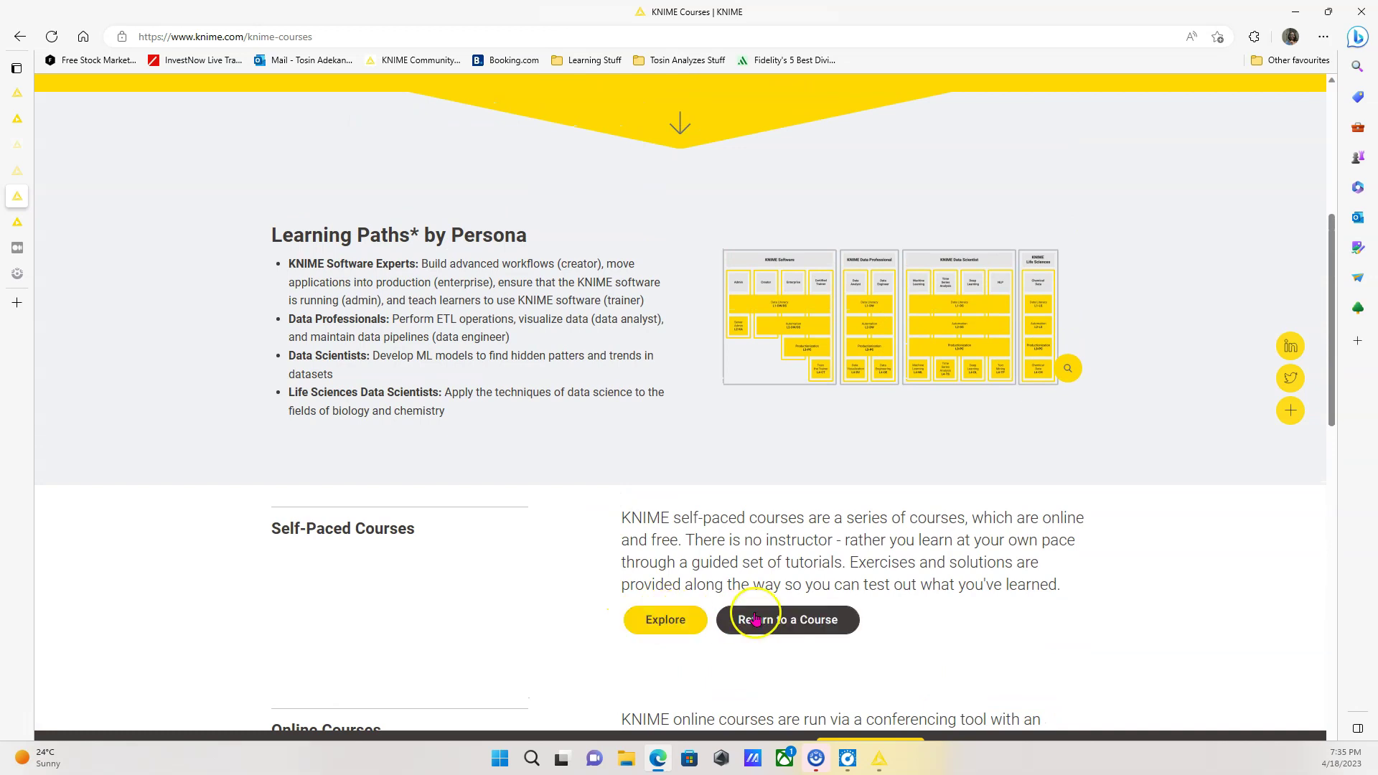
{"action": "scroll", "coordinate": [618, 517], "scroll_direction": "up", "scroll_amount": 6}
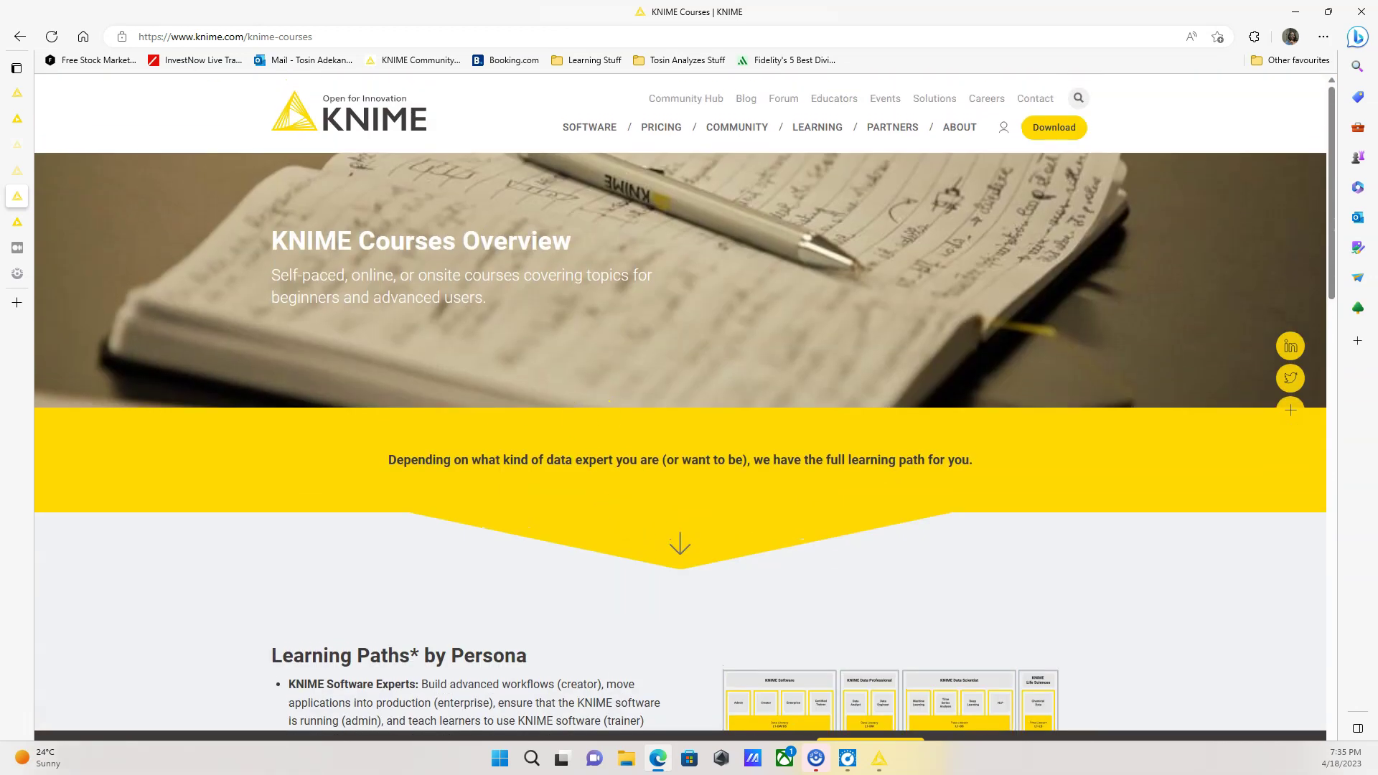
{"action": "left_click", "coordinate": [19, 37]}
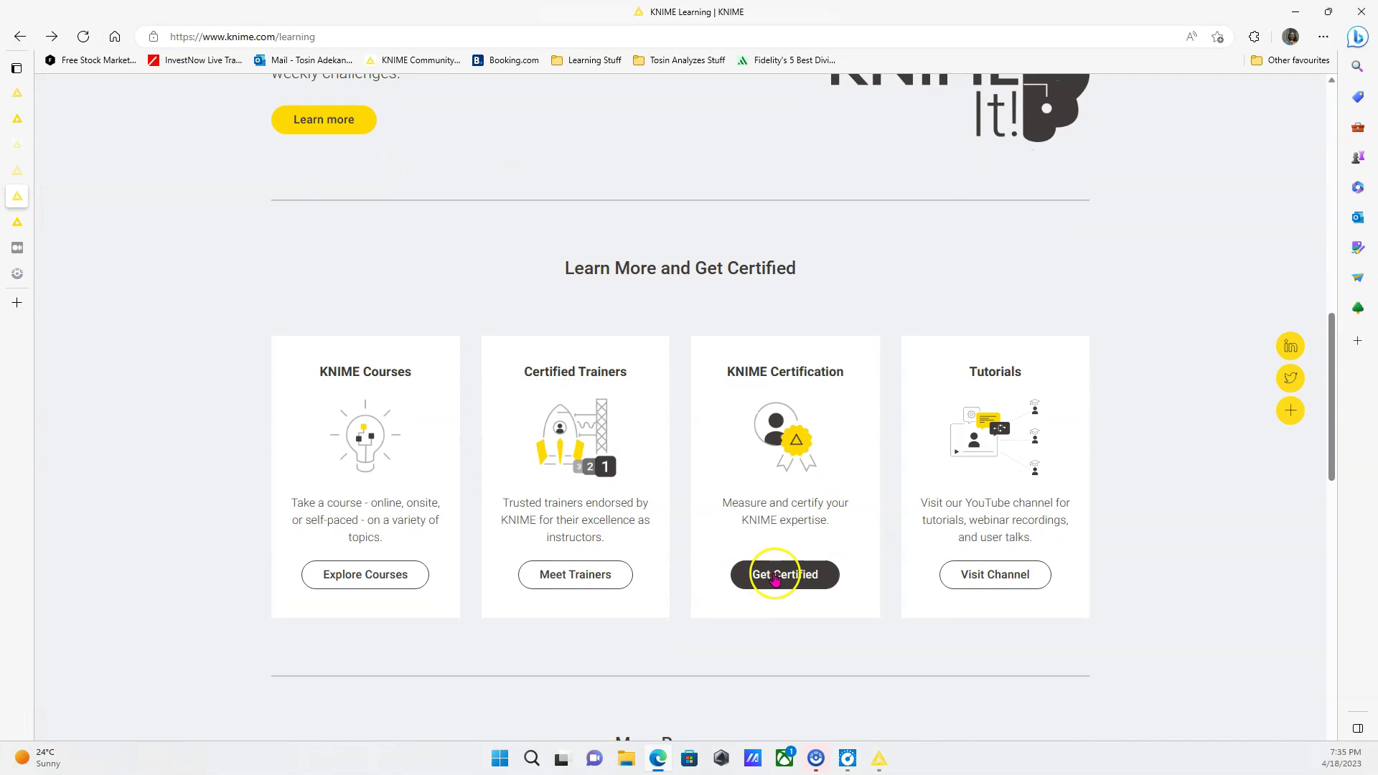
- Look over the certification program's available examinations, then return to KNIME Learning
{"action": "left_click", "coordinate": [776, 577]}
{"action": "scroll", "coordinate": [538, 615], "scroll_direction": "down", "scroll_amount": 10}
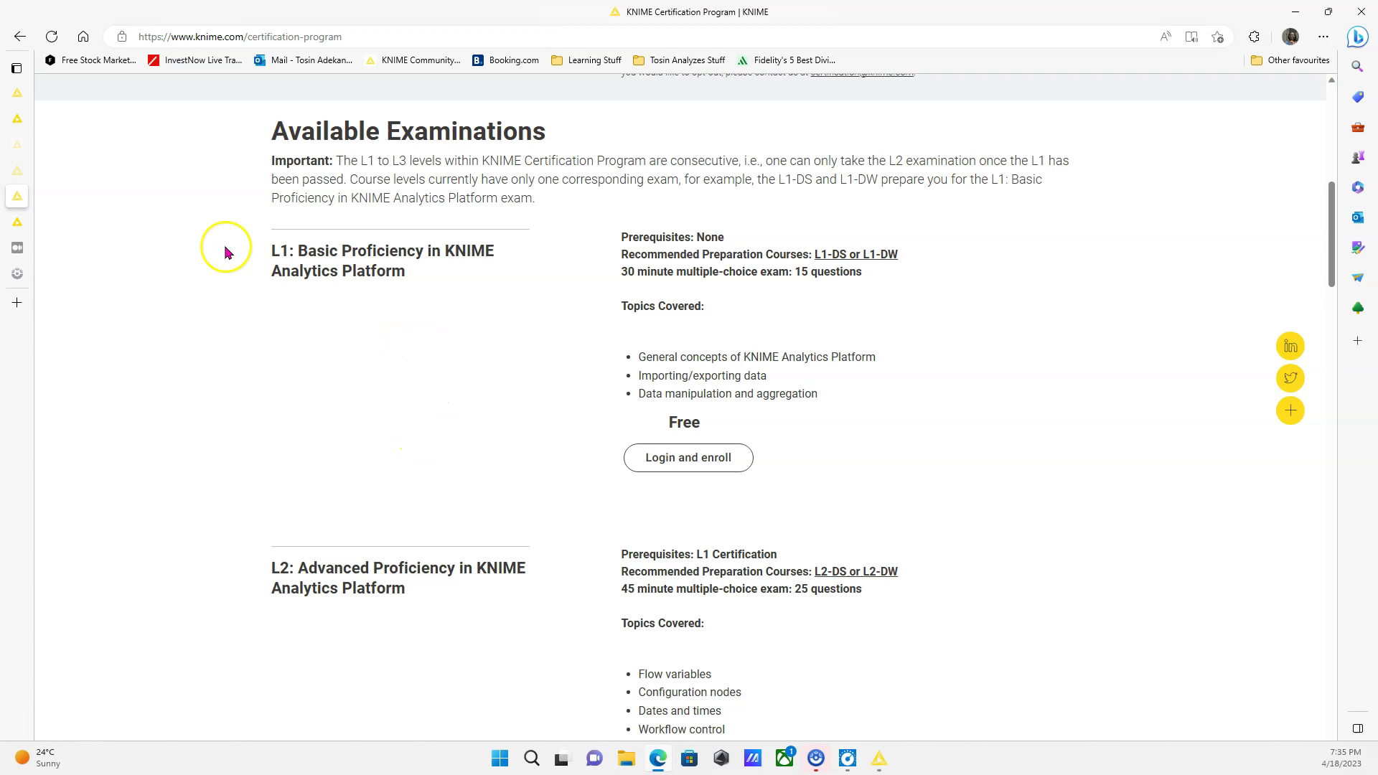
{"action": "key", "text": "alt+Left"}
- Go back to the KNIME courses overview and browse the list of L1 self-paced courses
{"action": "left_click", "coordinate": [362, 574]}
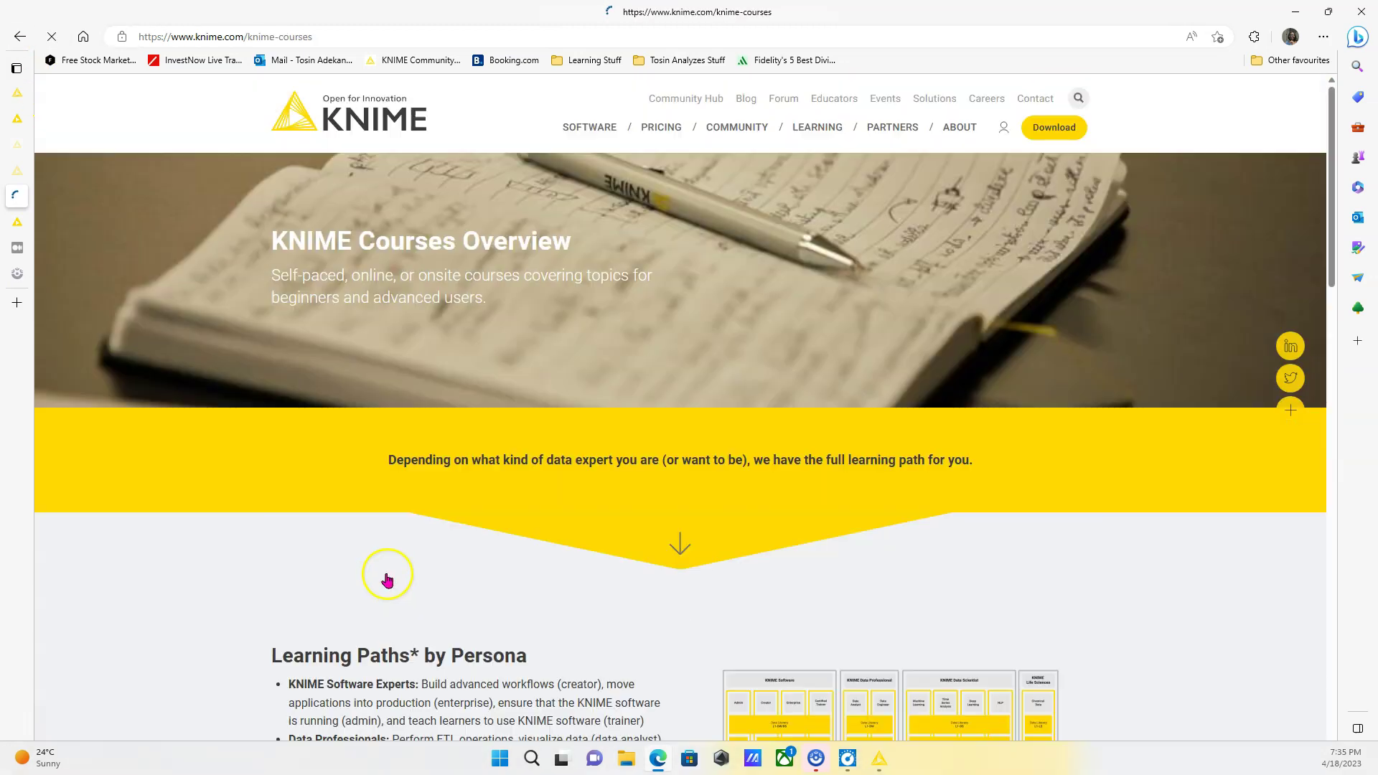
{"action": "scroll", "coordinate": [483, 578], "scroll_direction": "down", "scroll_amount": 7}
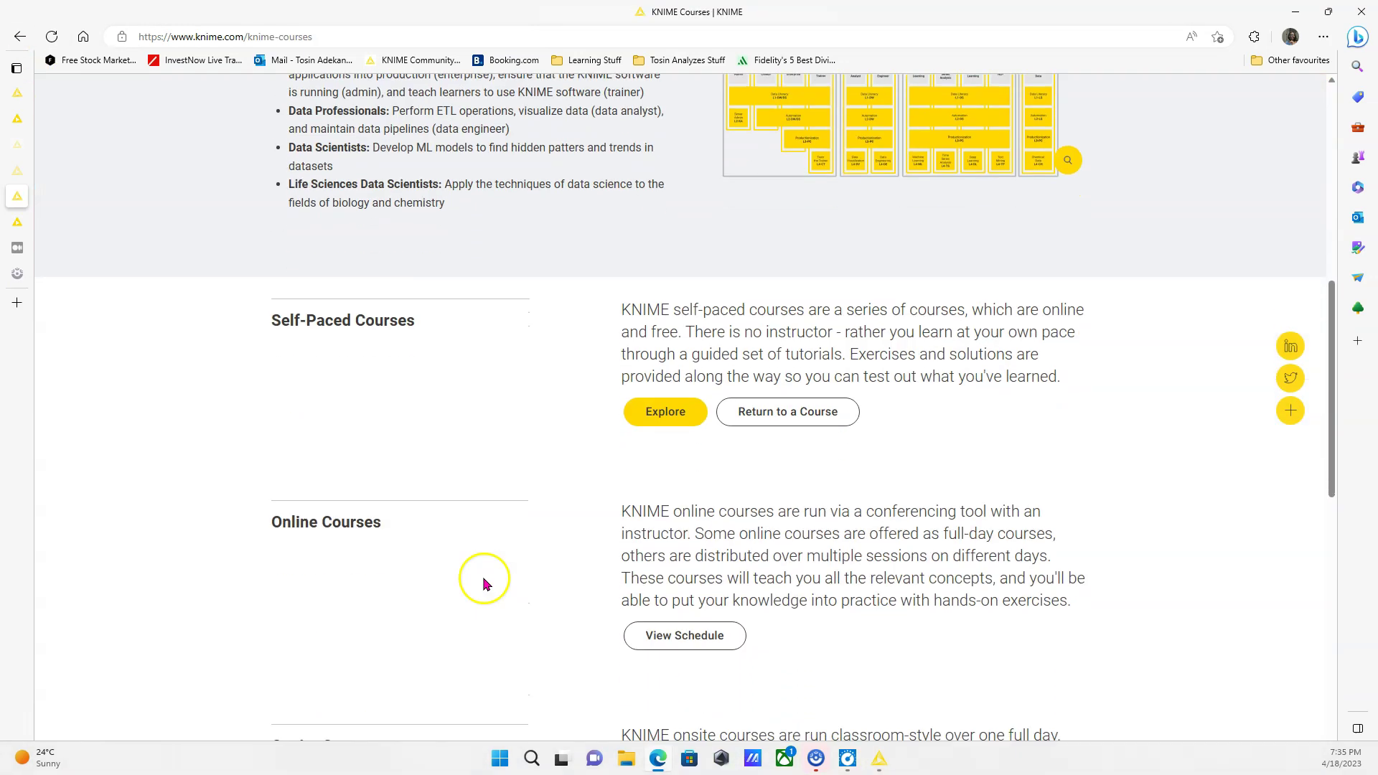
{"action": "left_click", "coordinate": [663, 409]}
{"action": "scroll", "coordinate": [661, 418], "scroll_direction": "down", "scroll_amount": 5}
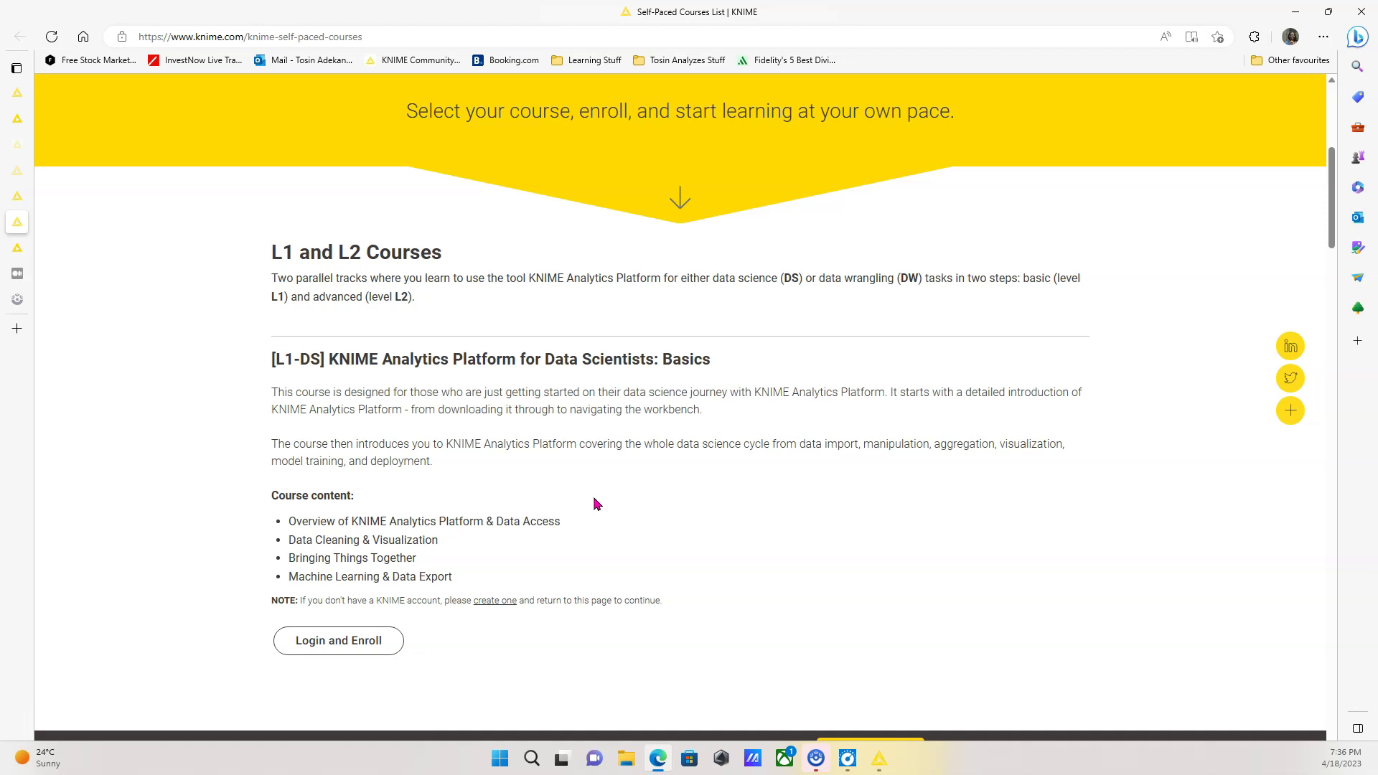
{"action": "scroll", "coordinate": [595, 502], "scroll_direction": "down", "scroll_amount": 6}
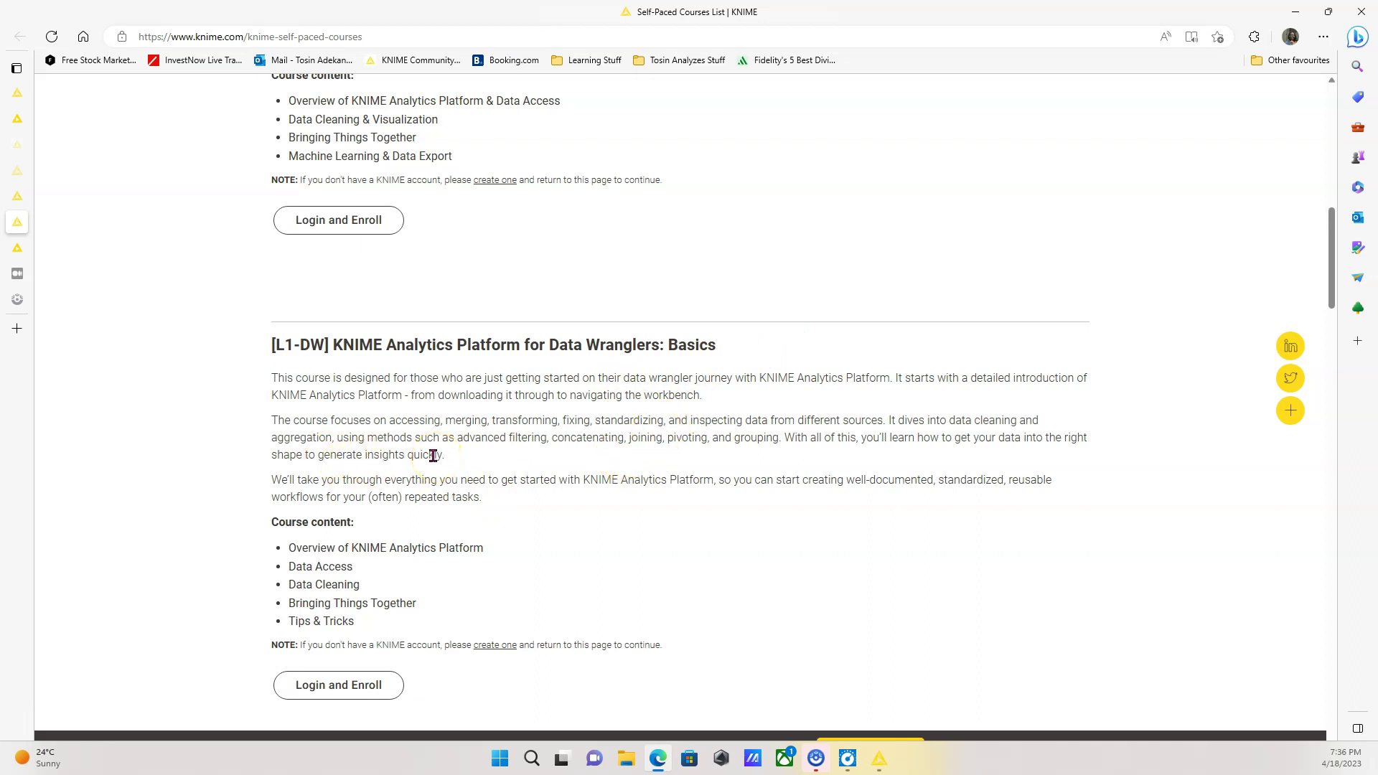
{"action": "scroll", "coordinate": [434, 455], "scroll_direction": "up", "scroll_amount": 3}
{"action": "scroll", "coordinate": [434, 459], "scroll_direction": "down", "scroll_amount": 3}
{"action": "scroll", "coordinate": [388, 503], "scroll_direction": "up", "scroll_amount": 9}
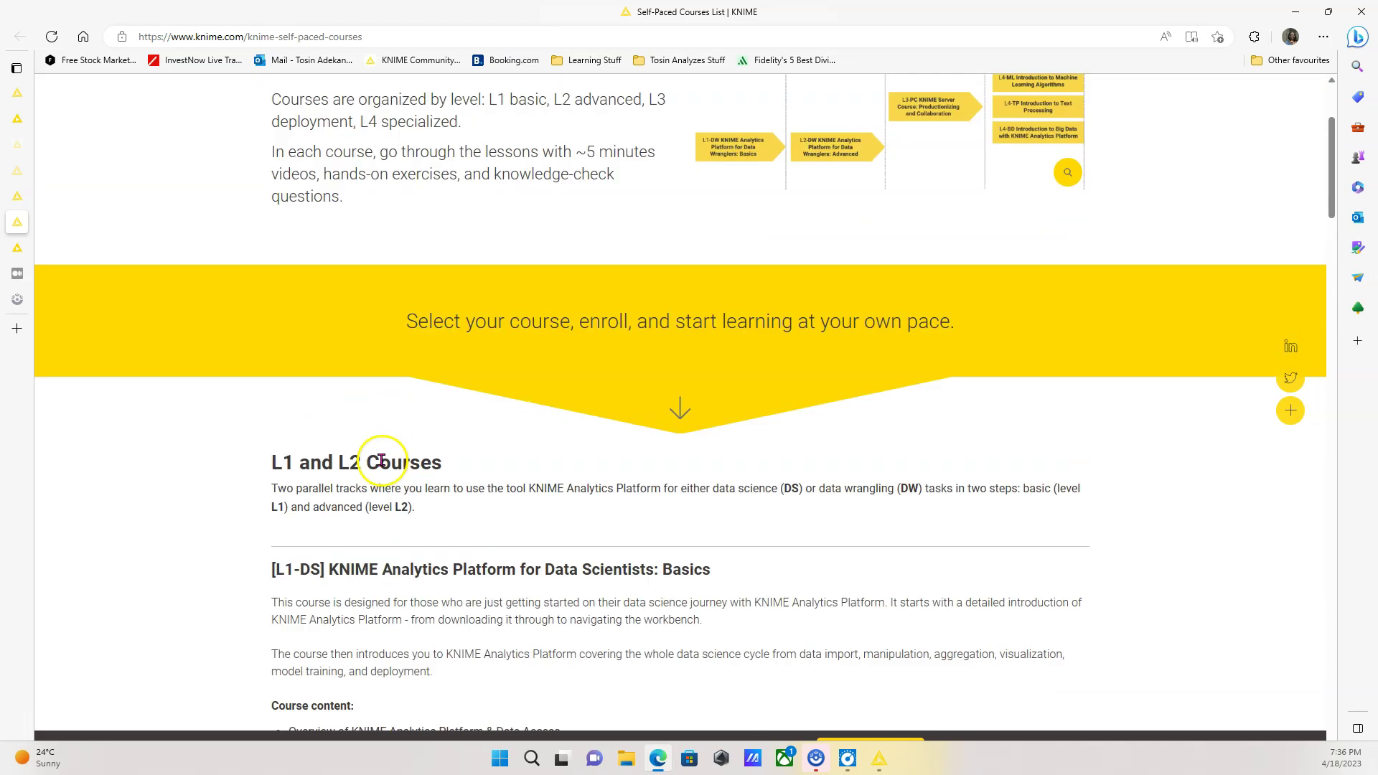
{"action": "scroll", "coordinate": [539, 483], "scroll_direction": "up", "scroll_amount": 3}
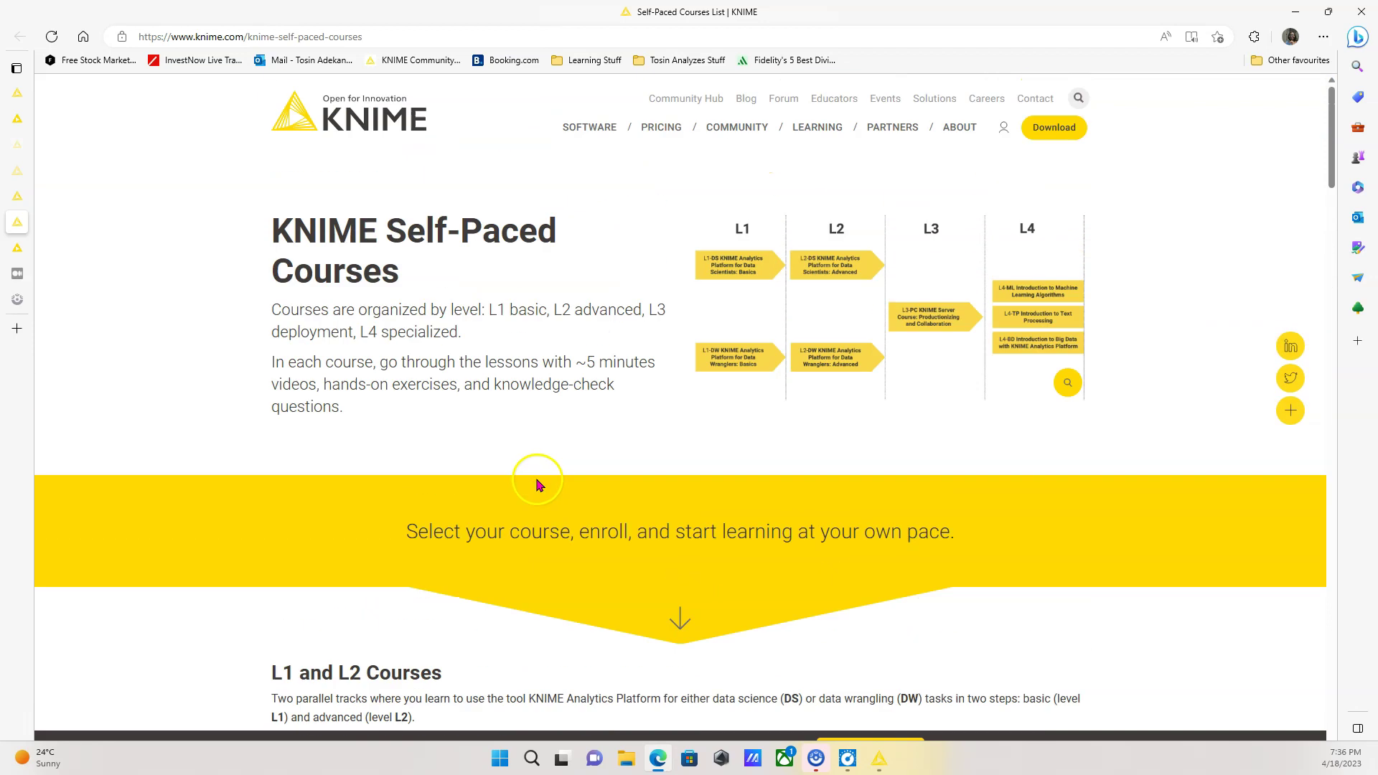
- On the KNIME Courses page, choose Return to a Course
{"action": "left_click", "coordinate": [38, 197]}
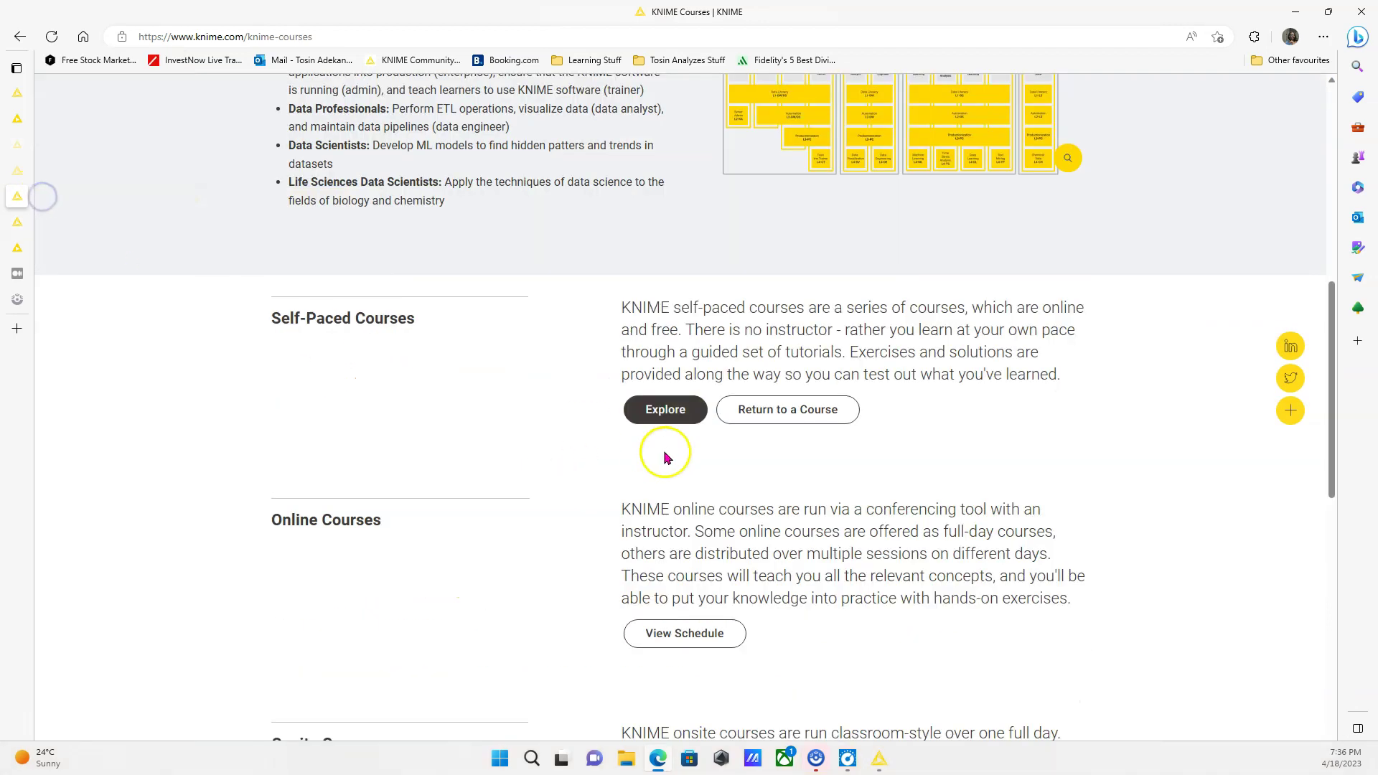
{"action": "scroll", "coordinate": [664, 457], "scroll_direction": "up", "scroll_amount": 9}
{"action": "scroll", "coordinate": [675, 485], "scroll_direction": "down", "scroll_amount": 5}
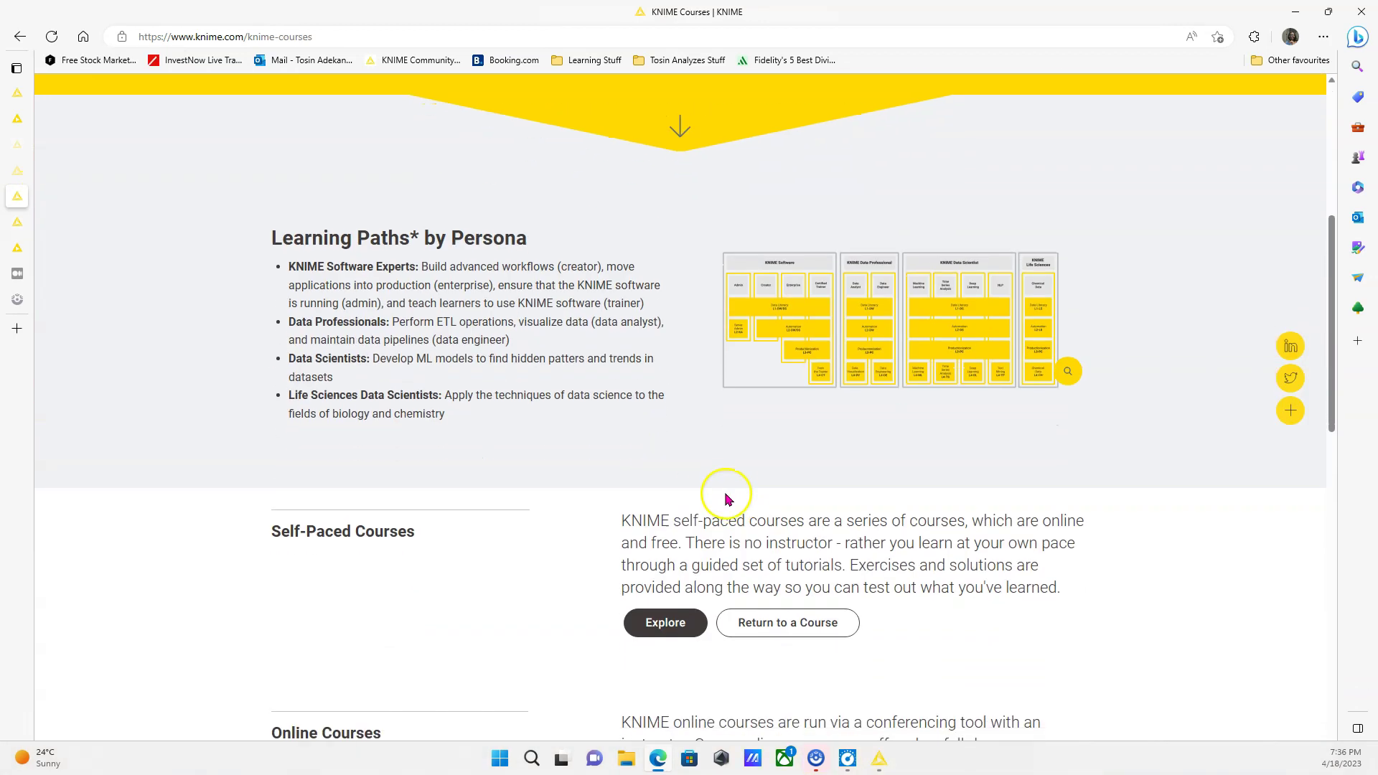
{"action": "left_click", "coordinate": [771, 620]}
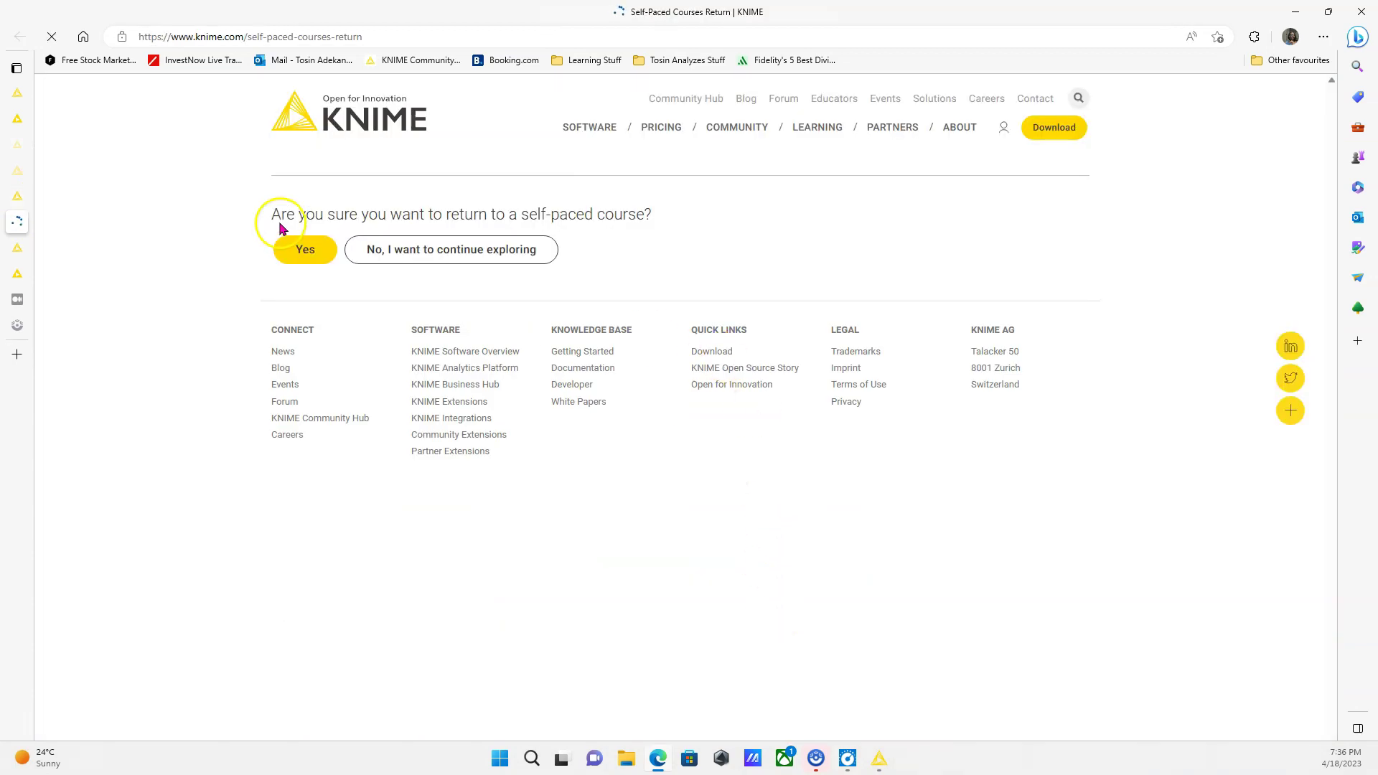
- Confirm the return and open lesson 2, Connect to KNIME Server, in the L3-PC server course
{"action": "left_click", "coordinate": [295, 259]}
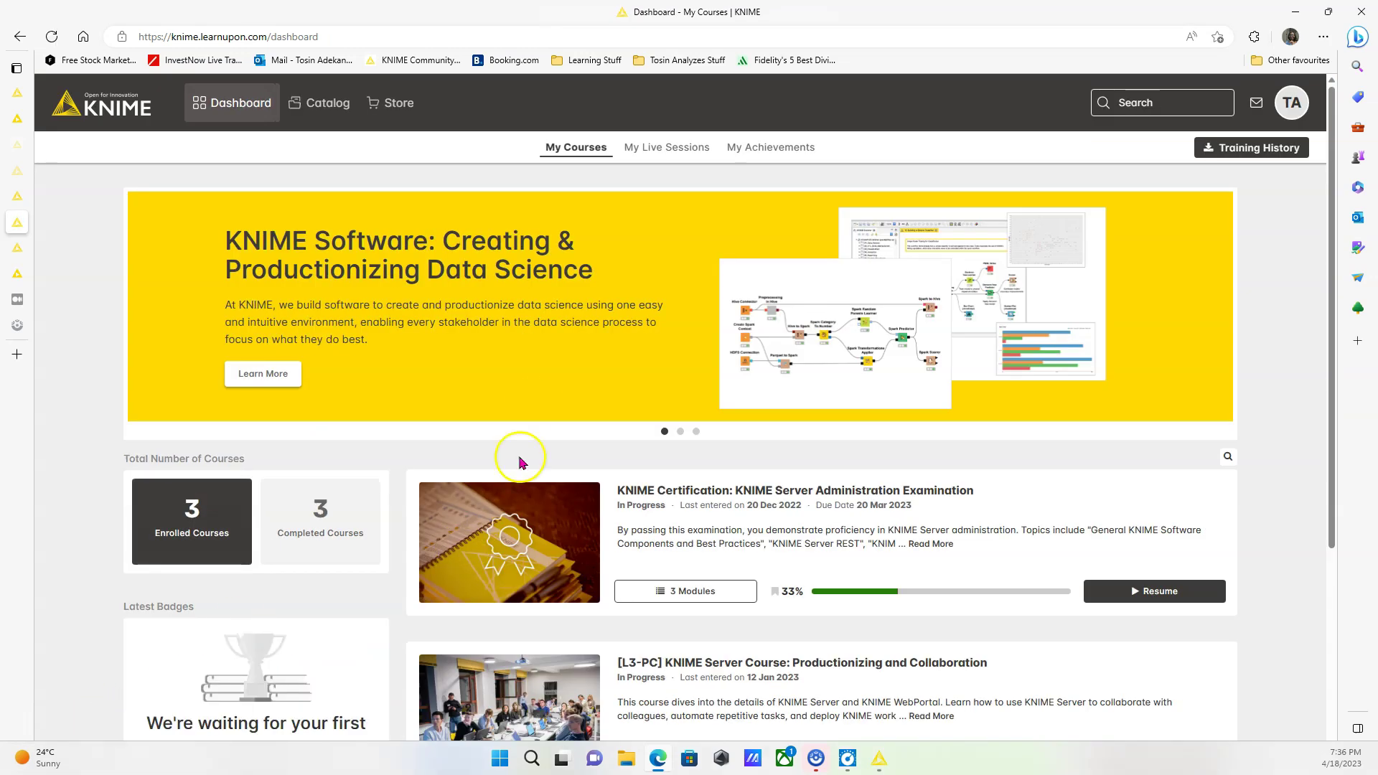
{"action": "scroll", "coordinate": [835, 495], "scroll_direction": "down", "scroll_amount": 3}
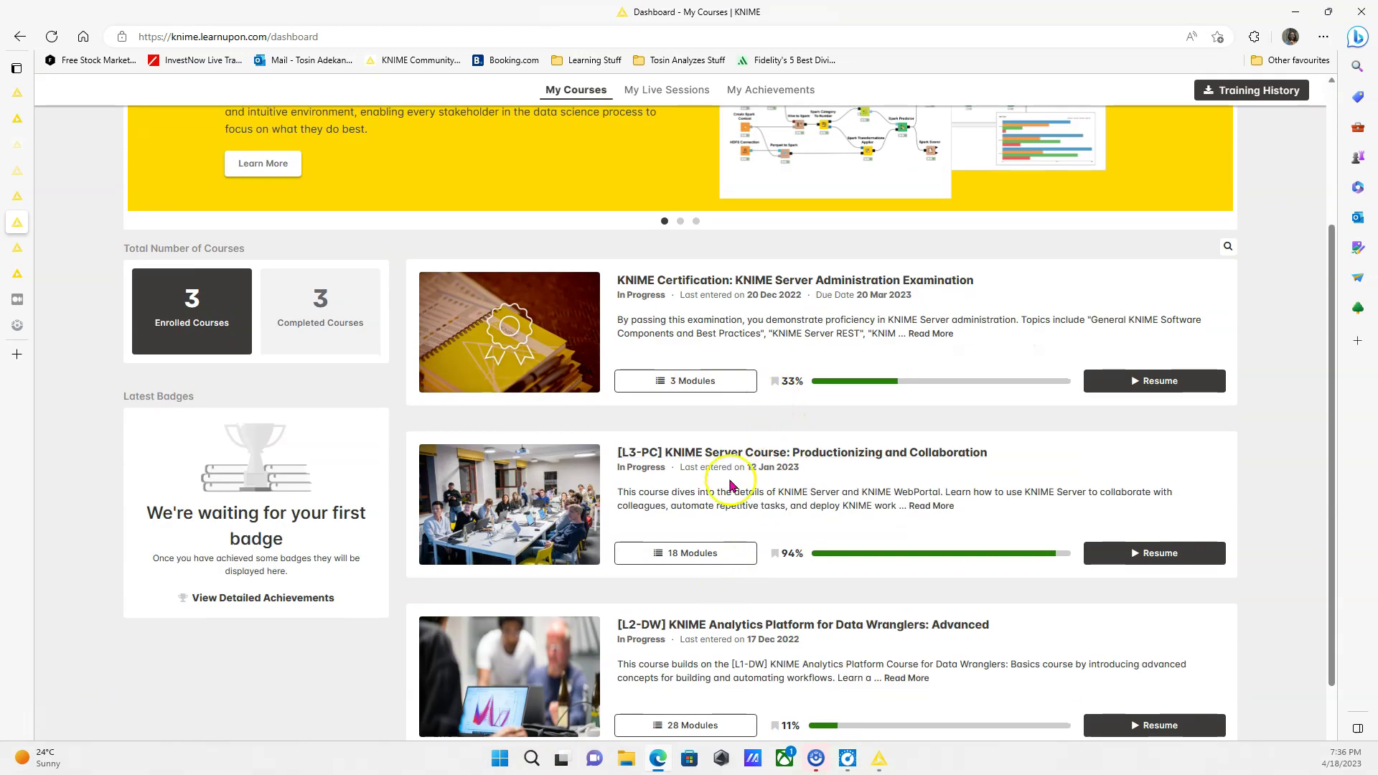
{"action": "scroll", "coordinate": [729, 486], "scroll_direction": "down", "scroll_amount": 2}
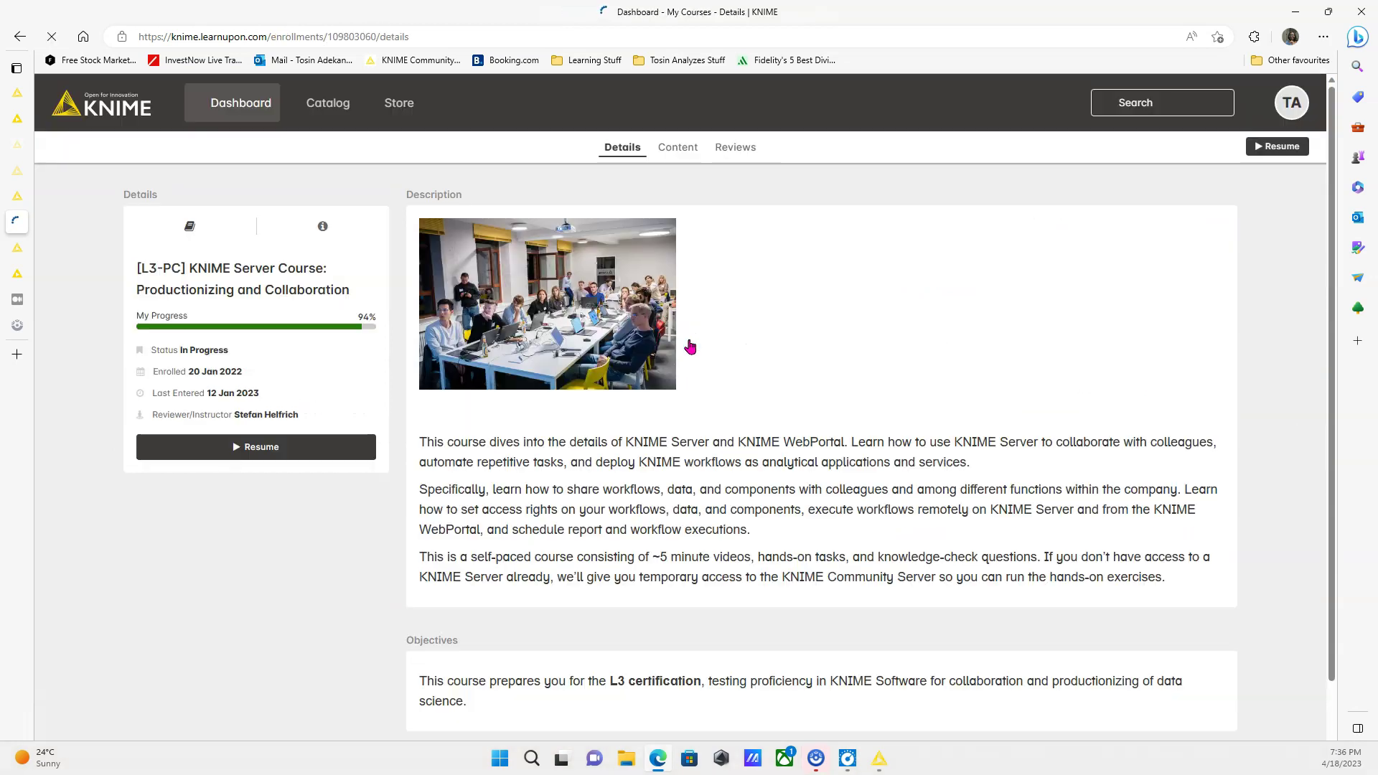
{"action": "scroll", "coordinate": [692, 348], "scroll_direction": "down", "scroll_amount": 4}
{"action": "scroll", "coordinate": [694, 452], "scroll_direction": "up", "scroll_amount": 5}
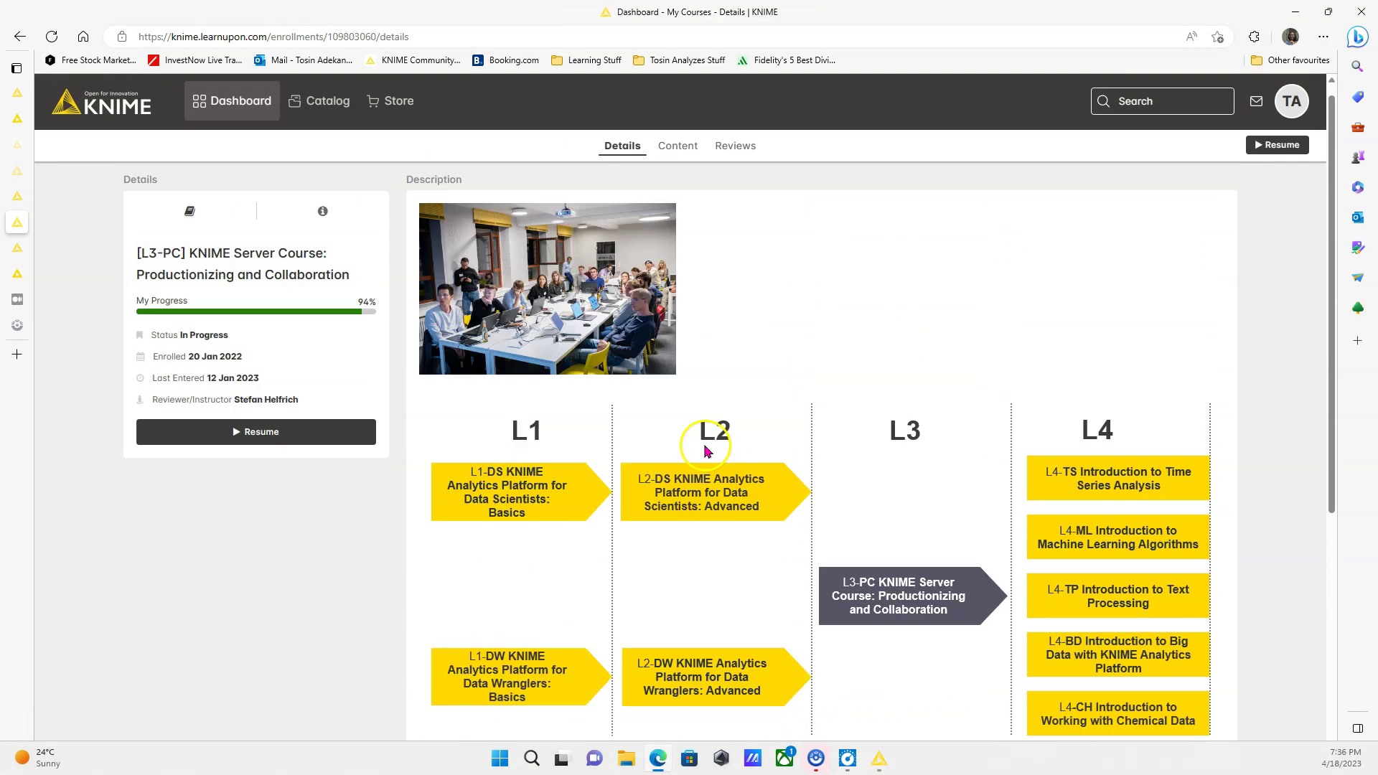
{"action": "left_click", "coordinate": [680, 151]}
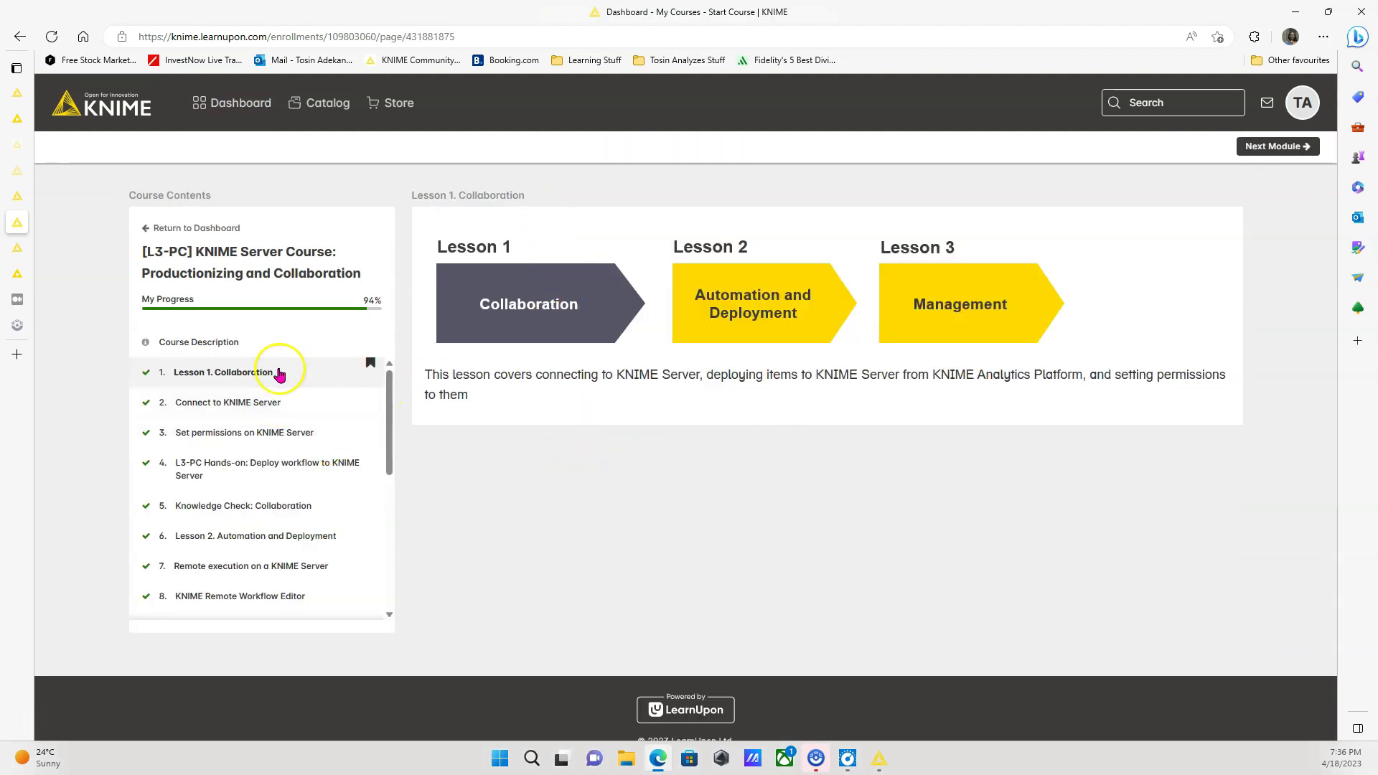
{"action": "left_click", "coordinate": [252, 399]}
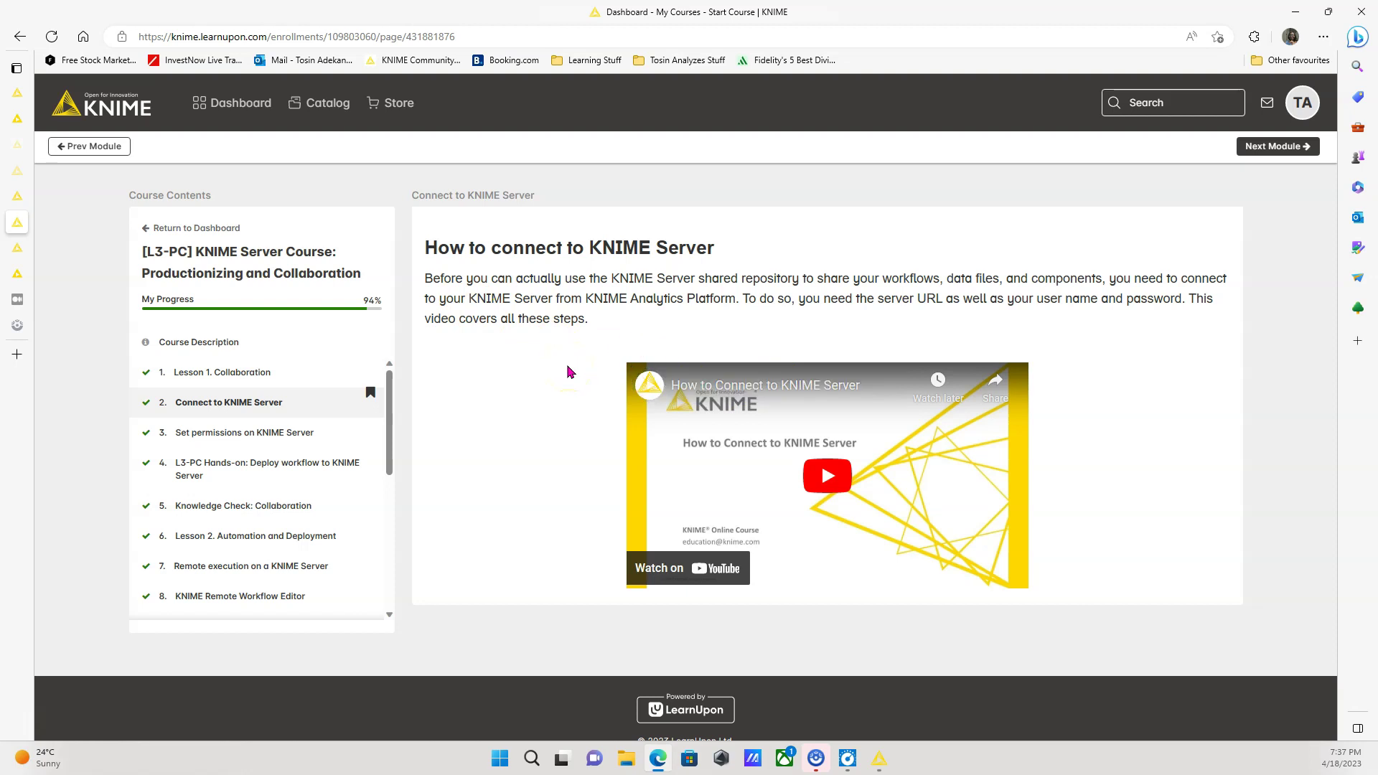
{"action": "mouse_move", "coordinate": [22, 203]}
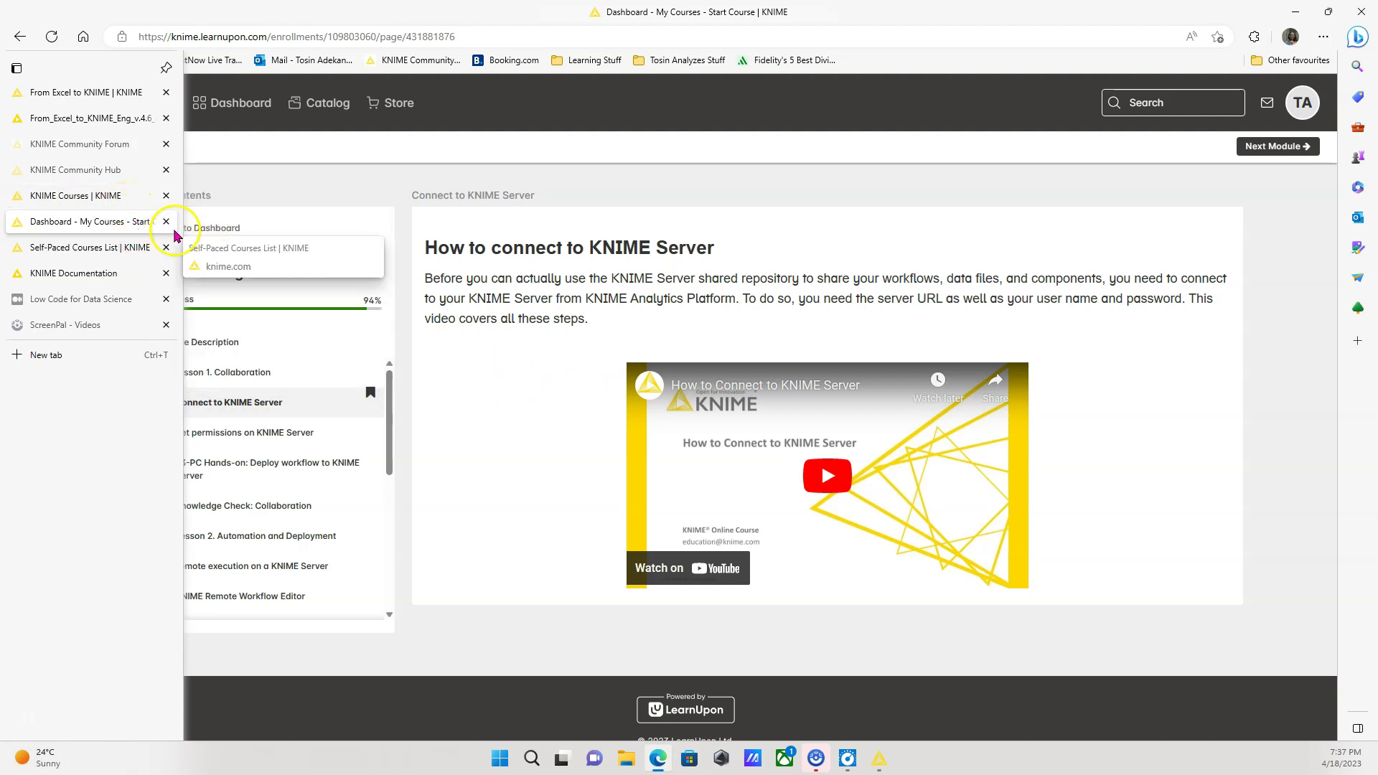
- Switch to the KNIME Community Forum tab and scroll down to its Highlights cards
{"action": "left_click", "coordinate": [119, 197]}
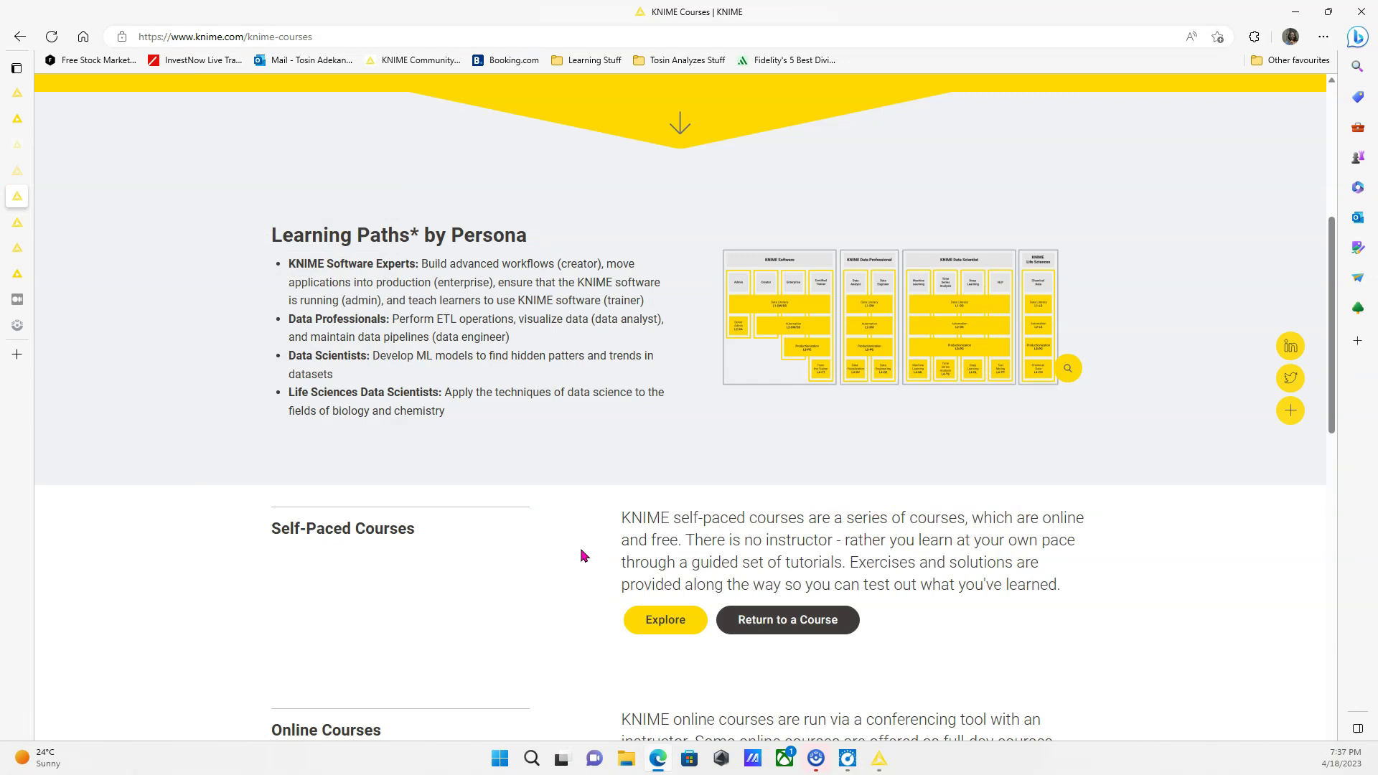
{"action": "left_click", "coordinate": [480, 540]}
{"action": "left_click", "coordinate": [479, 489]}
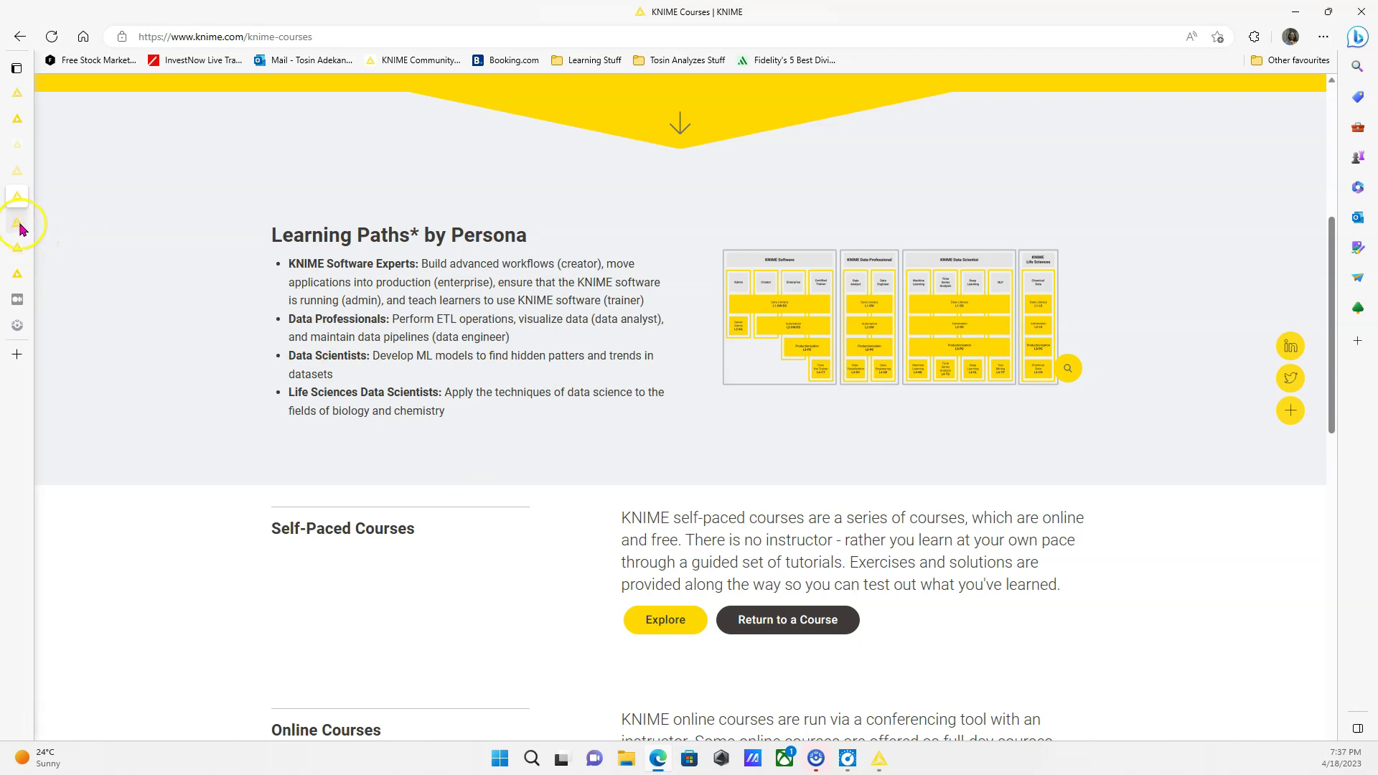
{"action": "mouse_move", "coordinate": [34, 225]}
{"action": "mouse_move", "coordinate": [61, 172]}
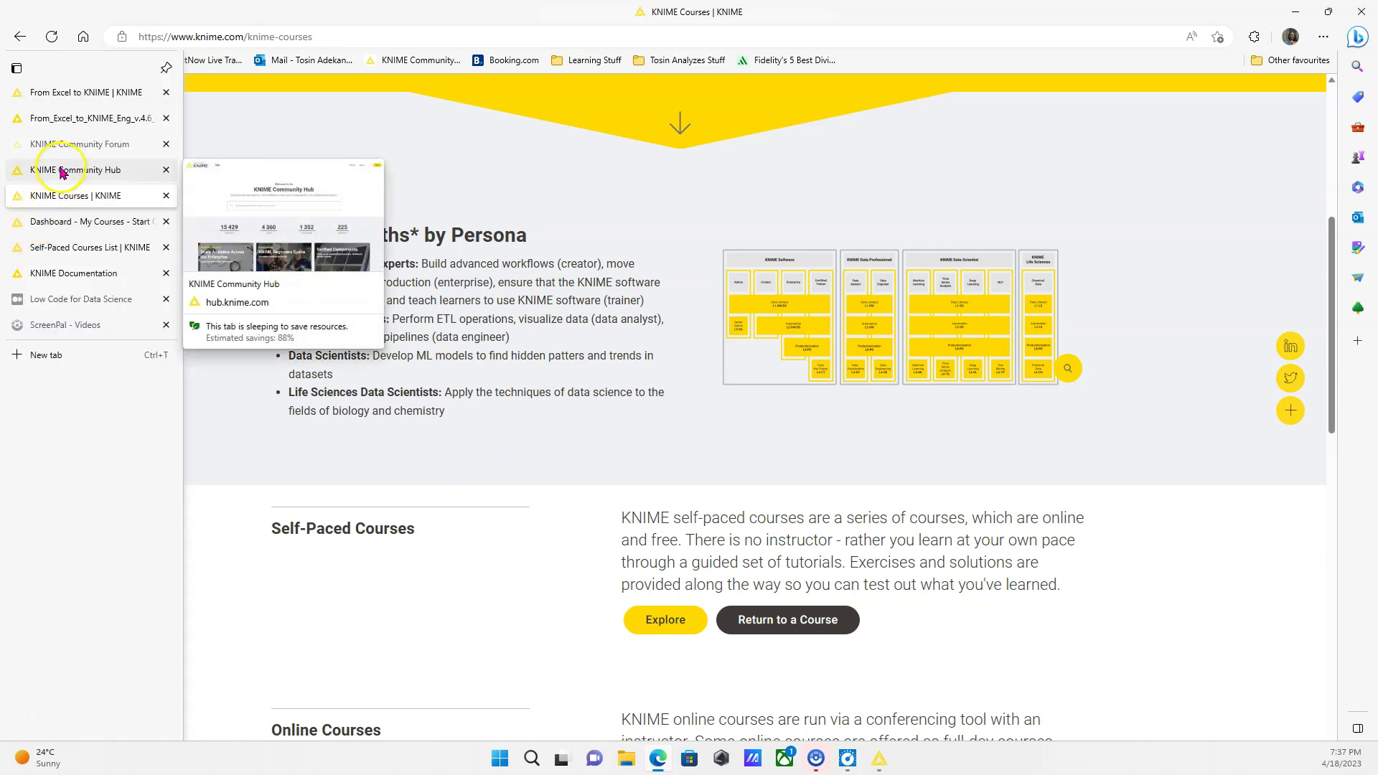
{"action": "left_click", "coordinate": [66, 144]}
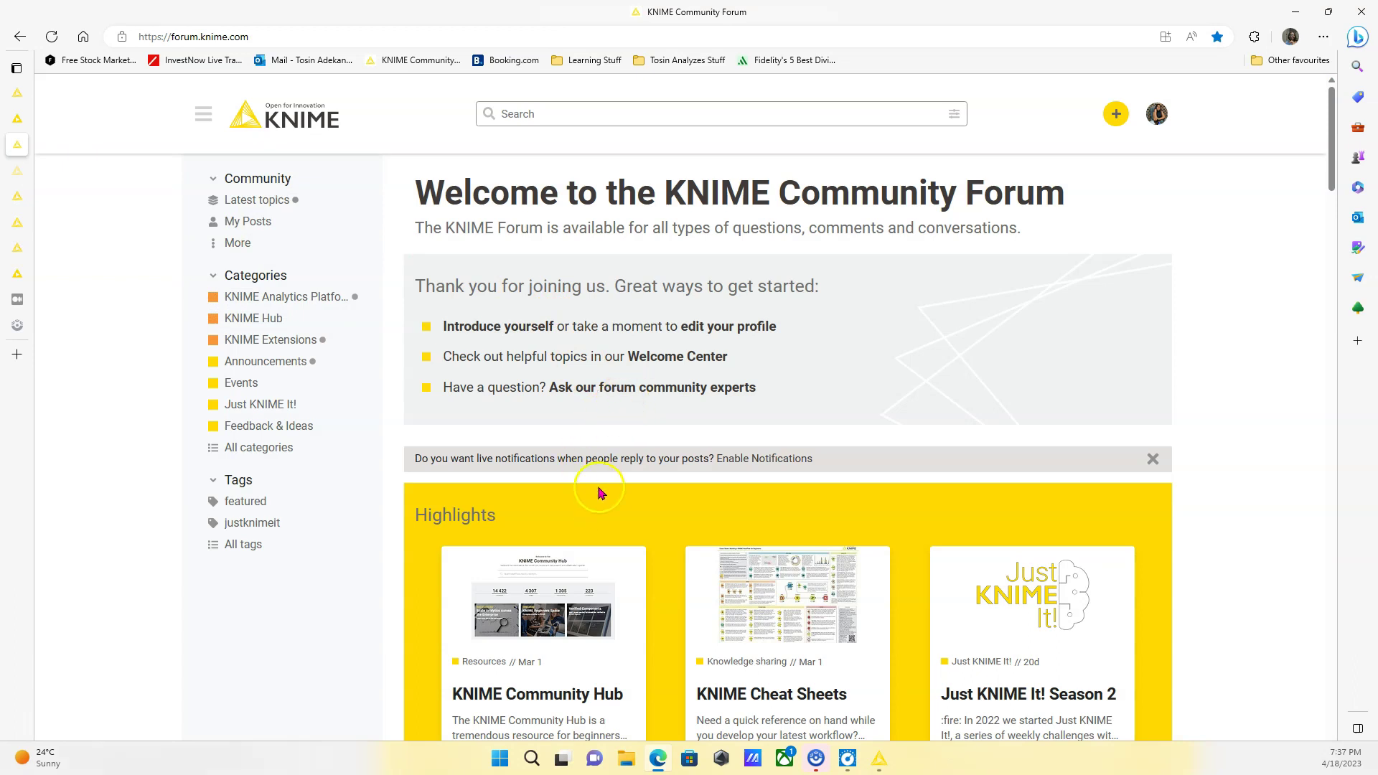
{"action": "scroll", "coordinate": [649, 514], "scroll_direction": "down", "scroll_amount": 3}
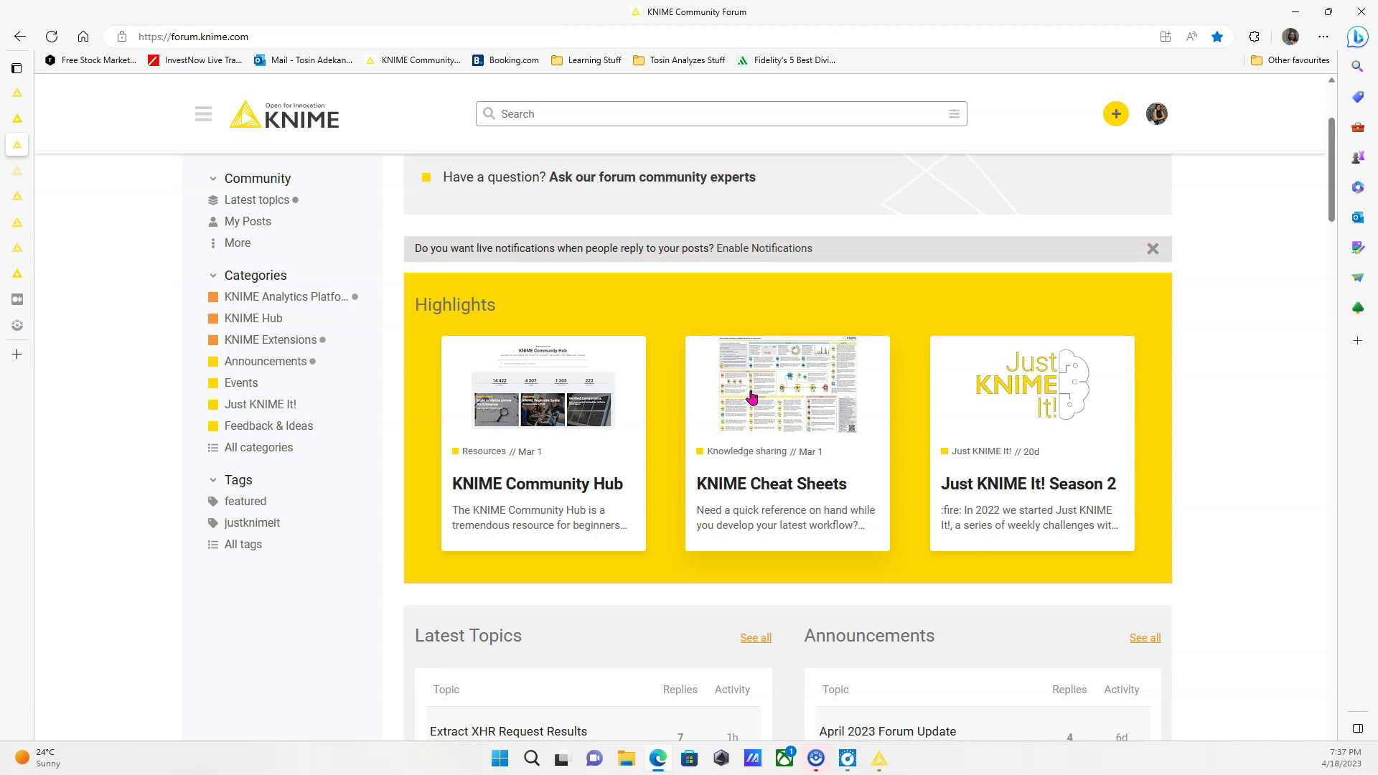
- Open the KNIME Cheat Sheets highlight post in its own tab and scroll to its topics
{"action": "left_click", "coordinate": [770, 468]}
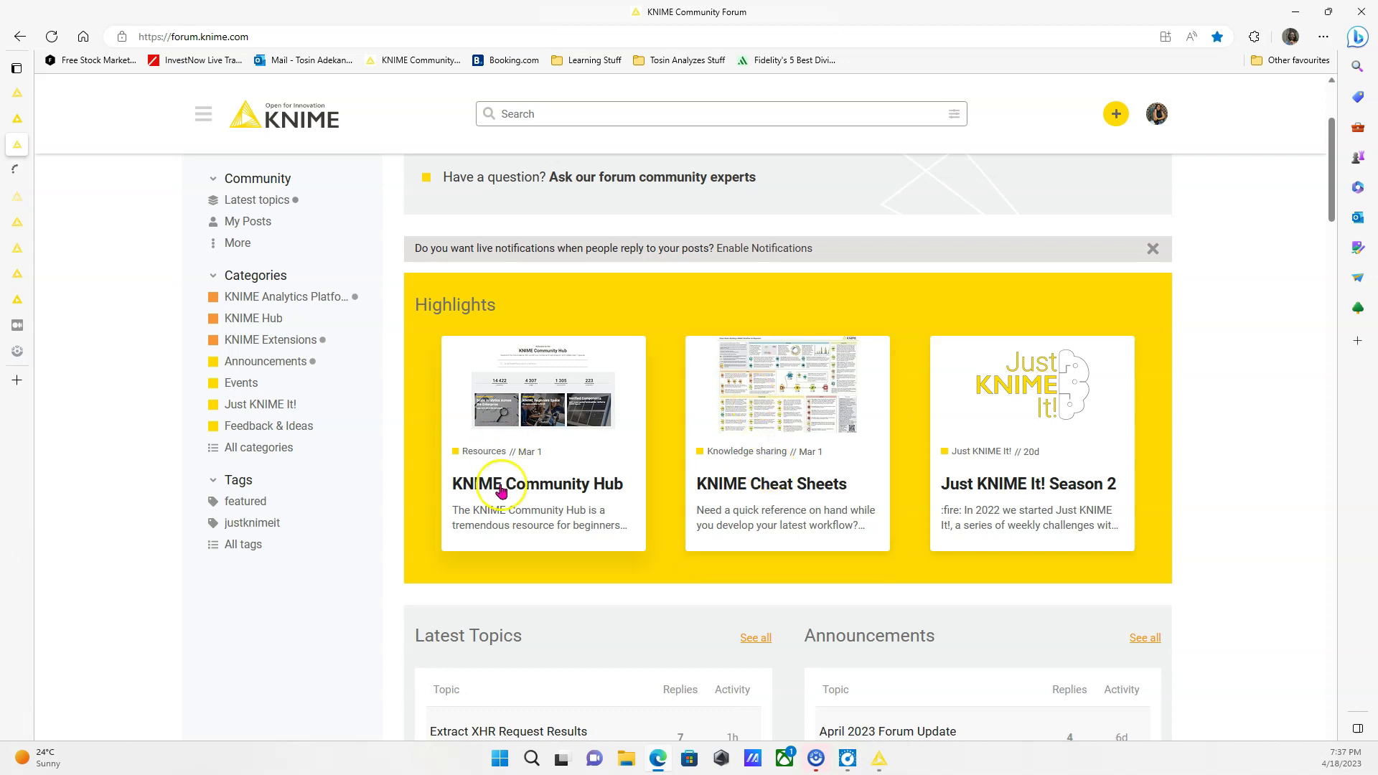
{"action": "left_click", "coordinate": [41, 170]}
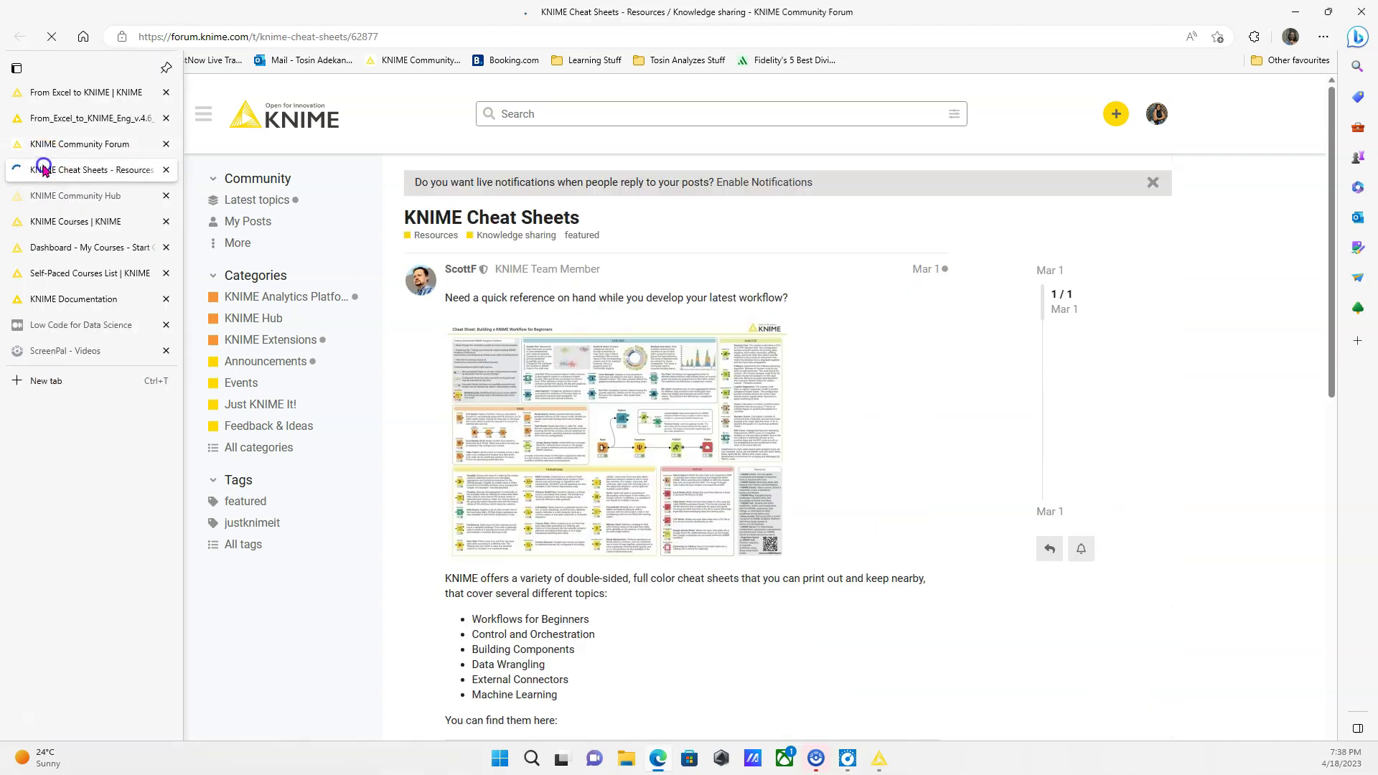
{"action": "scroll", "coordinate": [554, 501], "scroll_direction": "down", "scroll_amount": 1}
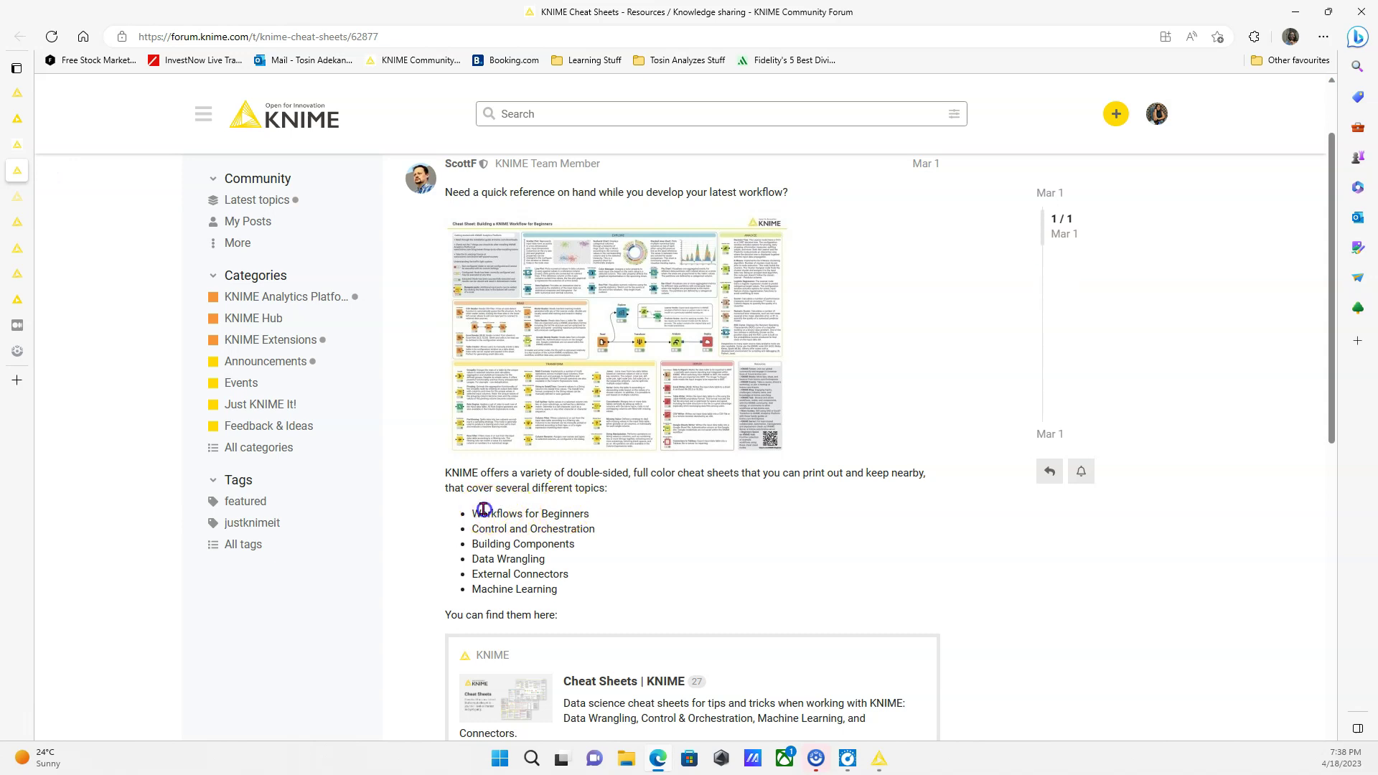
- Highlight cheat-sheet bullets like Workflows for Beginners and Machine Learning, then return to the forum home
{"action": "left_click_drag", "start_coordinate": [472, 514], "coordinate": [590, 514]}
{"action": "left_click", "coordinate": [586, 530]}
{"action": "mouse_move", "coordinate": [467, 528]}
{"action": "left_mouse_down"}
{"action": "mouse_move", "coordinate": [568, 532]}
{"action": "mouse_move", "coordinate": [469, 529]}
{"action": "left_mouse_up"}
{"action": "left_click", "coordinate": [572, 528]}
{"action": "left_click", "coordinate": [554, 542]}
{"action": "left_click_drag", "start_coordinate": [551, 590], "coordinate": [469, 589]}
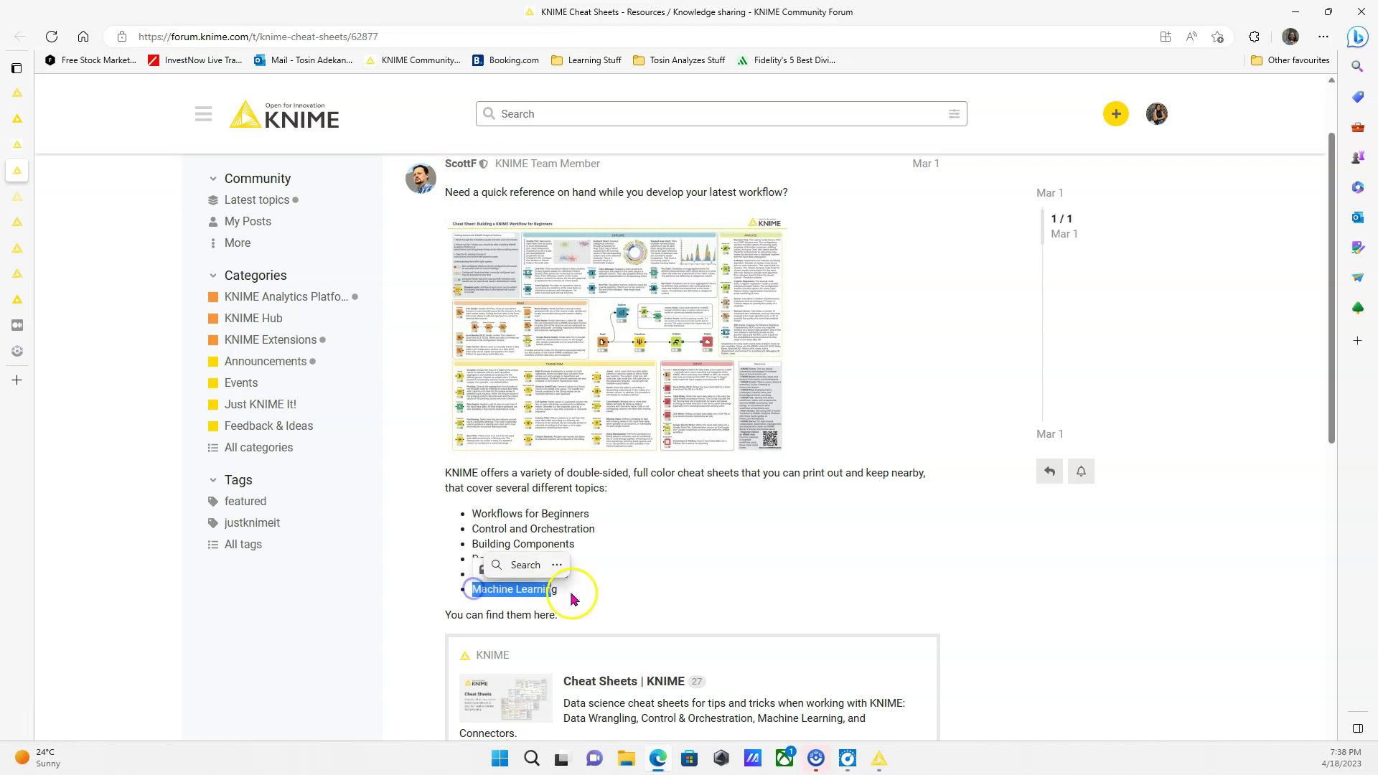
{"action": "left_click", "coordinate": [557, 593]}
{"action": "mouse_move", "coordinate": [36, 201]}
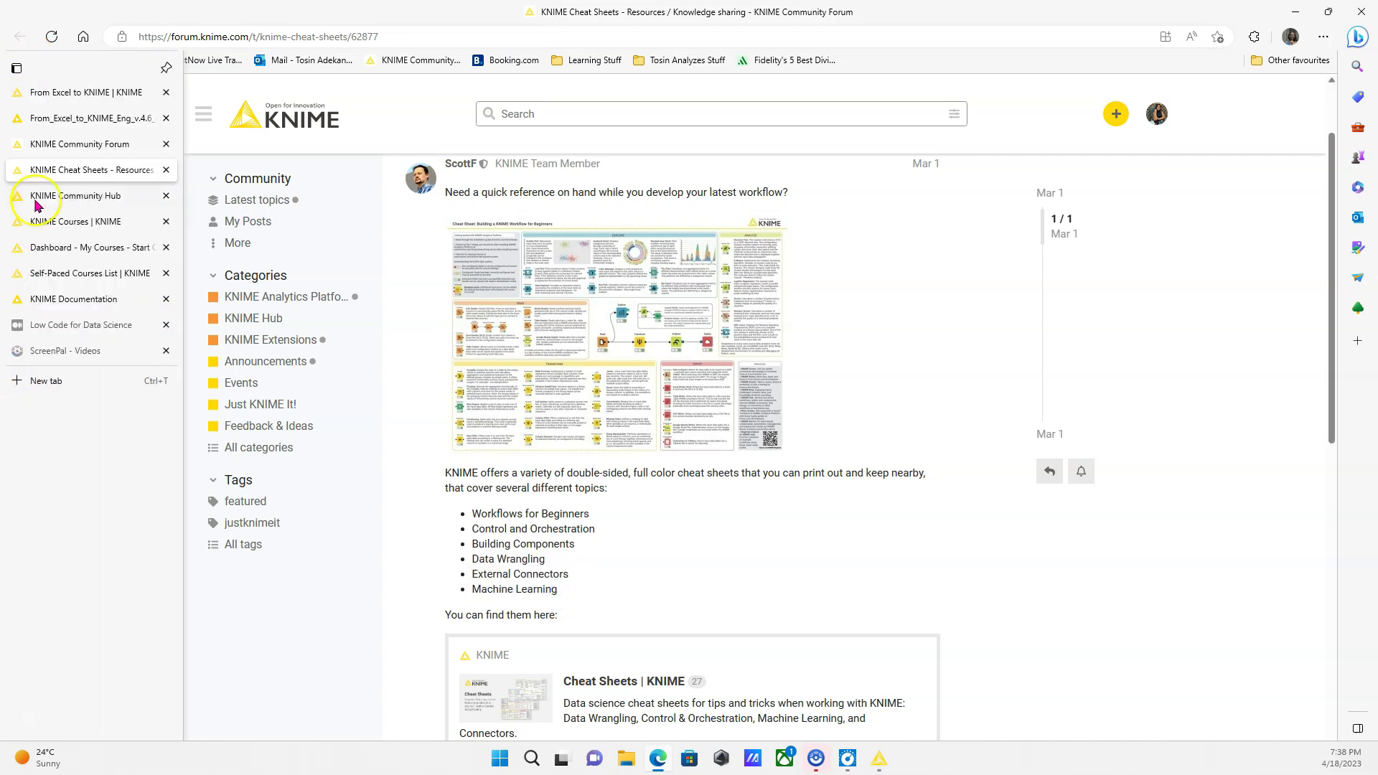
{"action": "left_click", "coordinate": [73, 143]}
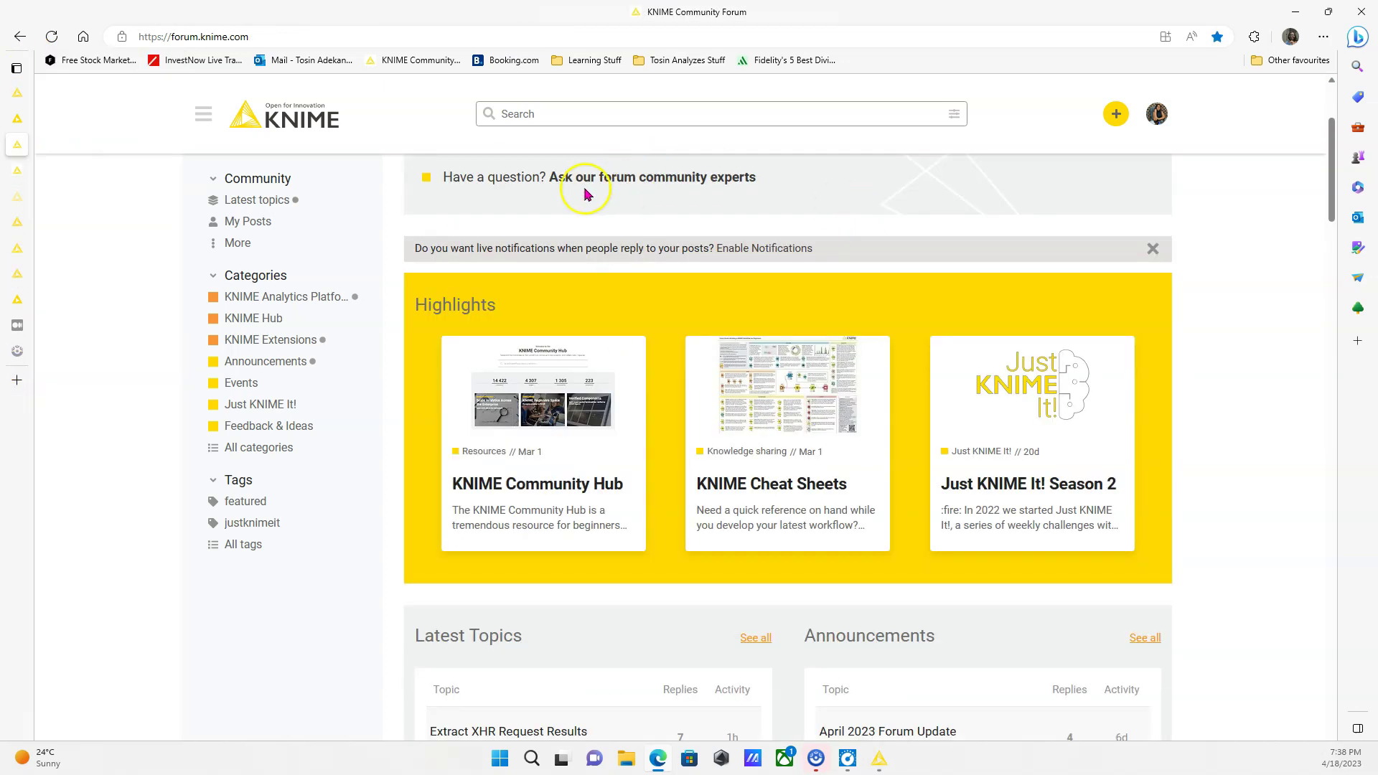
- Search the forum for 'get request error' and open the Get Request Node error topic
{"action": "left_click", "coordinate": [531, 105]}
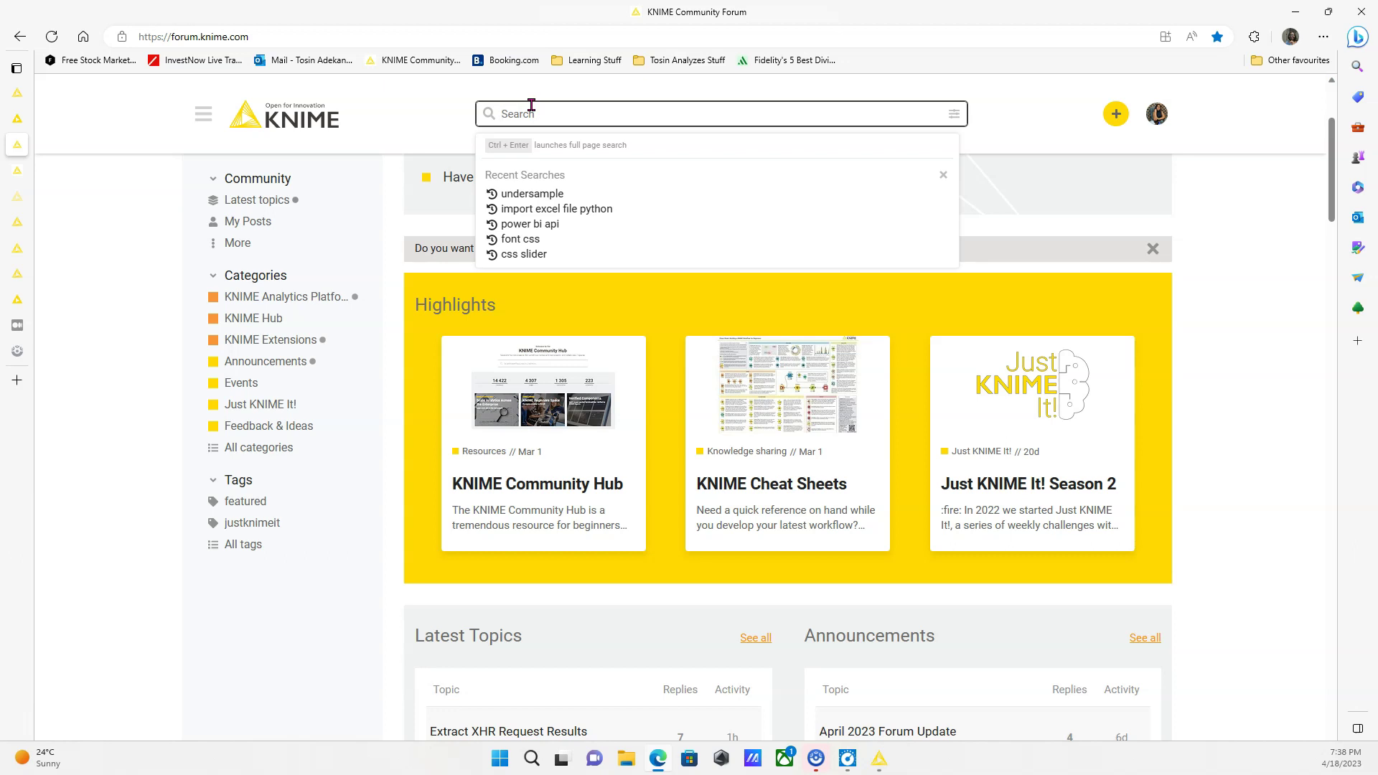
{"action": "type", "text": "get request"}
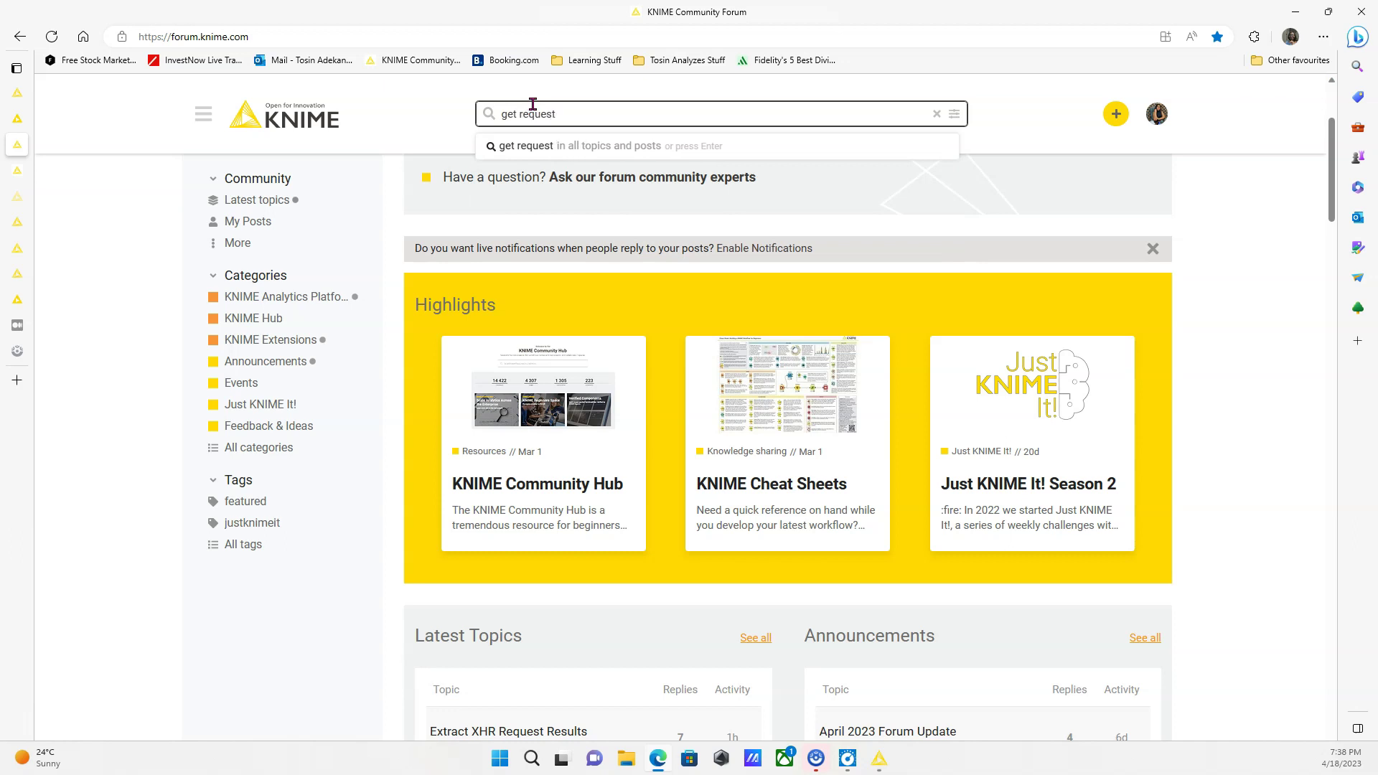
{"action": "type", "text": " error"}
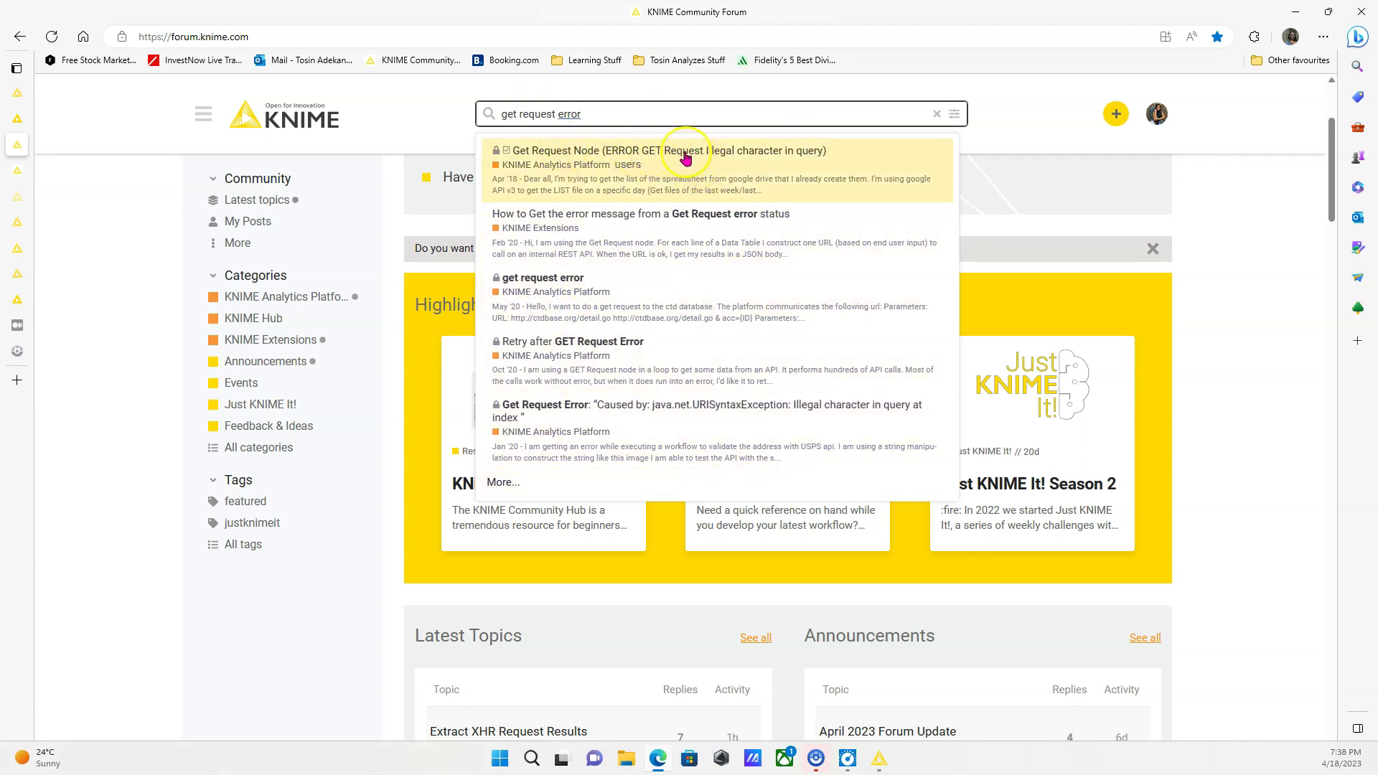
{"action": "left_click", "coordinate": [797, 166]}
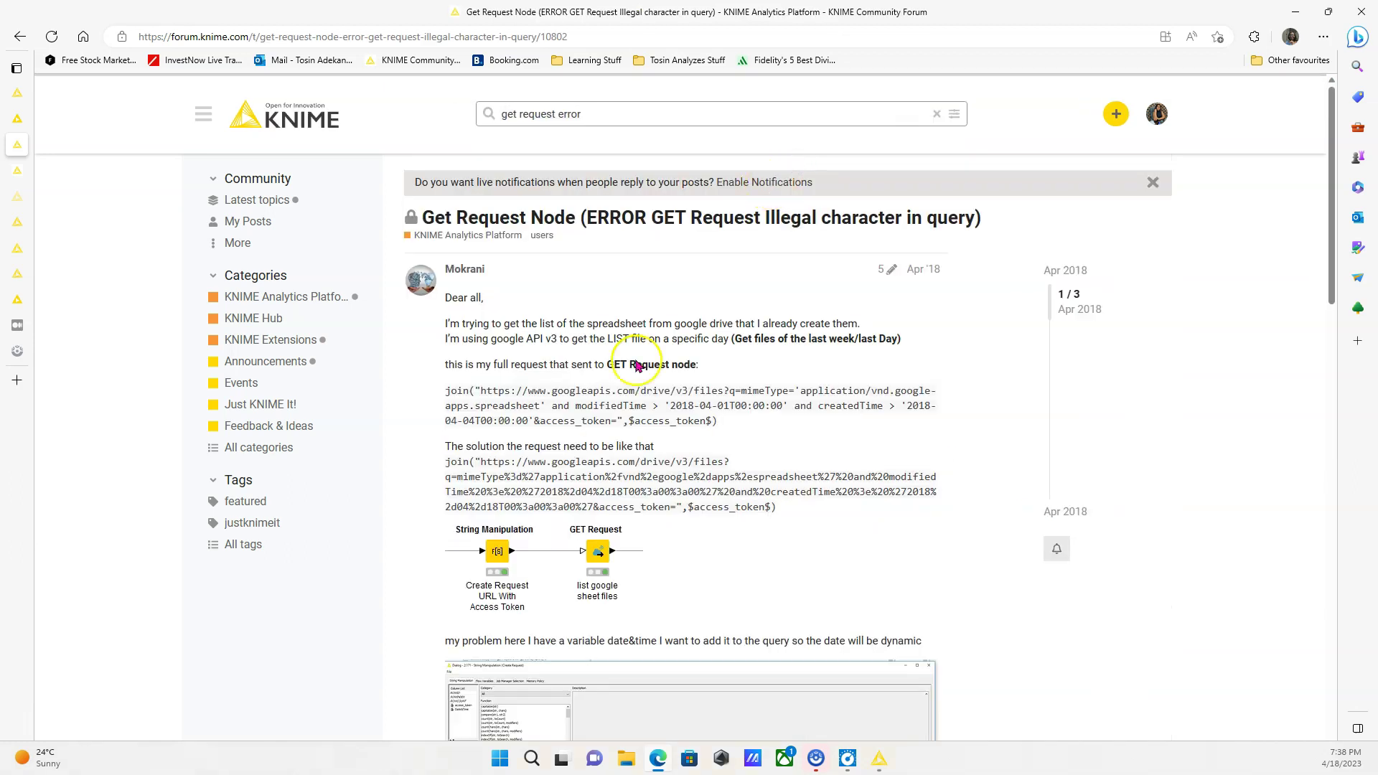
{"action": "scroll", "coordinate": [661, 467], "scroll_direction": "down", "scroll_amount": 10}
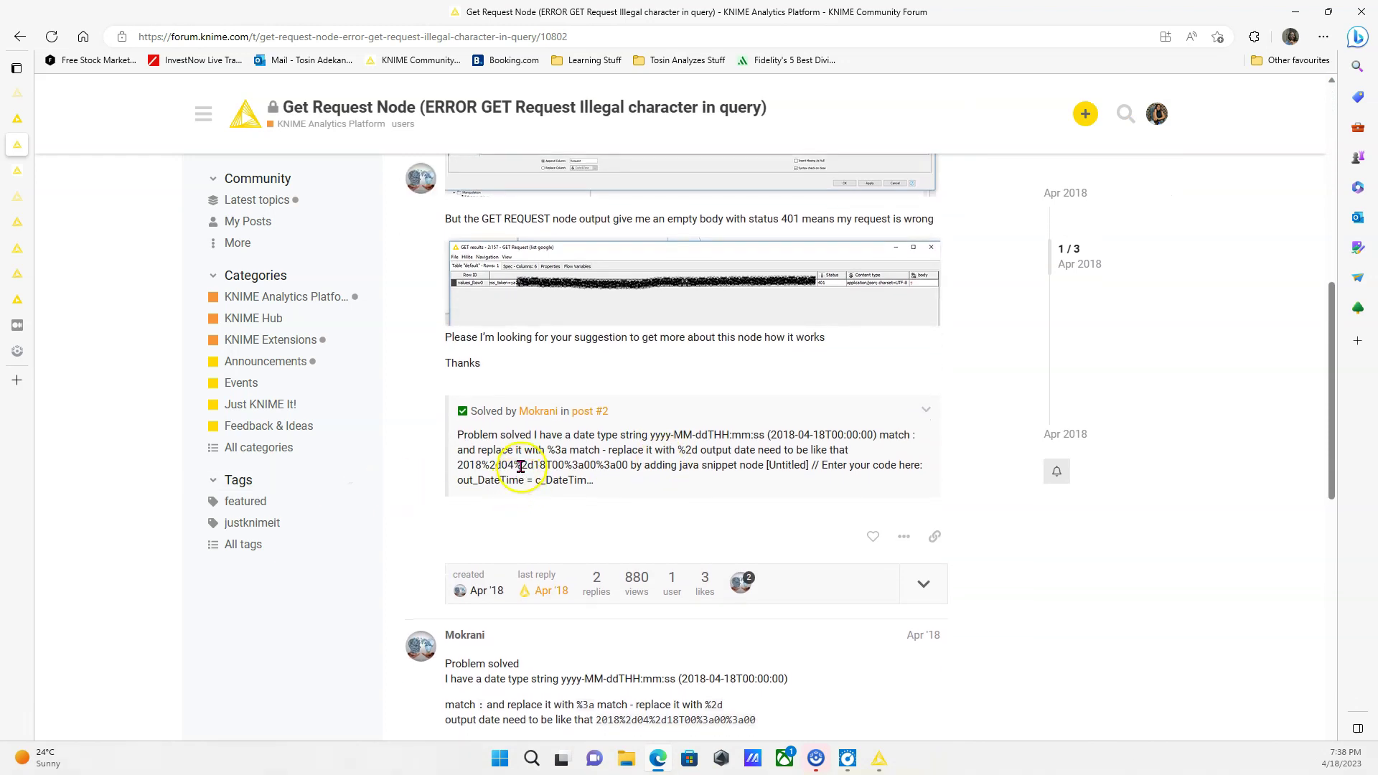
{"action": "scroll", "coordinate": [973, 176], "scroll_direction": "up", "scroll_amount": 10}
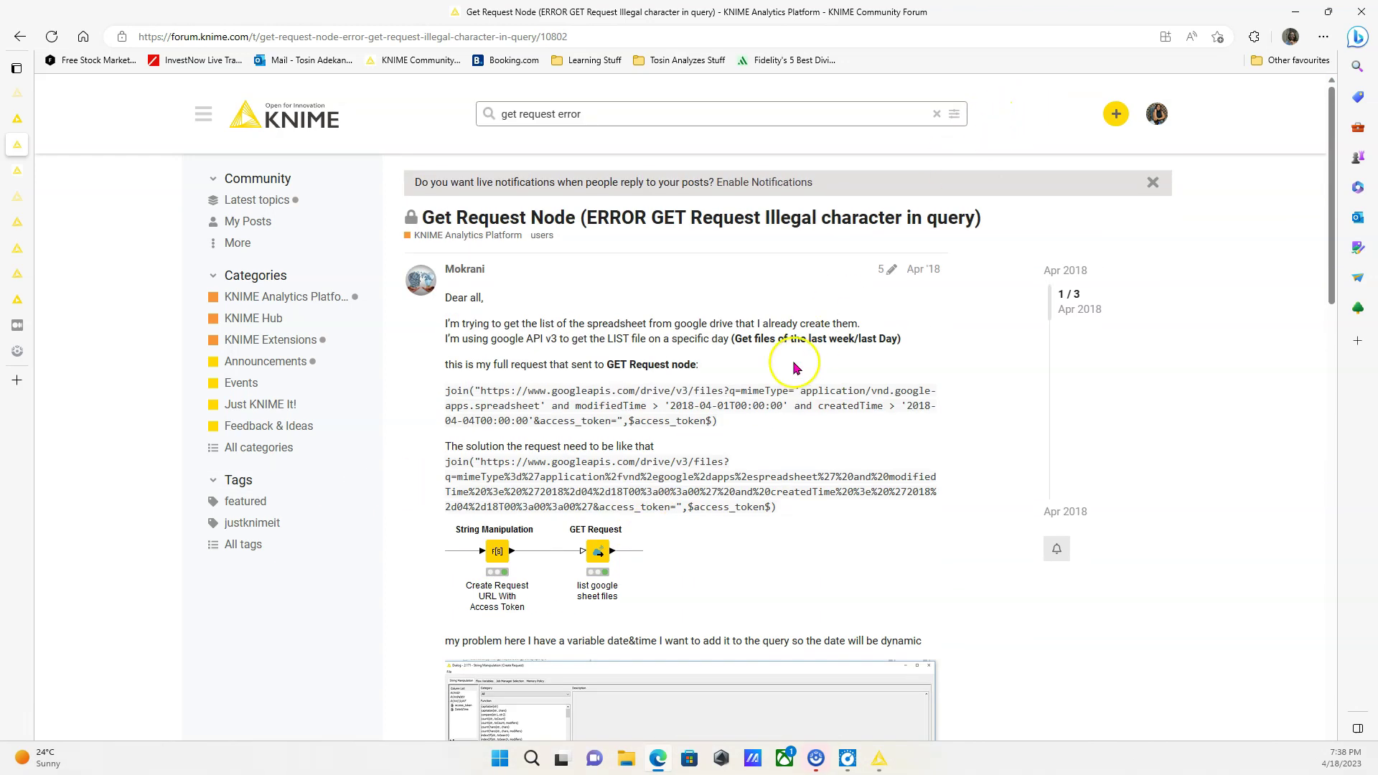
- Go back, show the full 'get request error' result list, and start a new topic
{"action": "left_click", "coordinate": [575, 113]}
{"action": "key", "text": "alt+Left"}
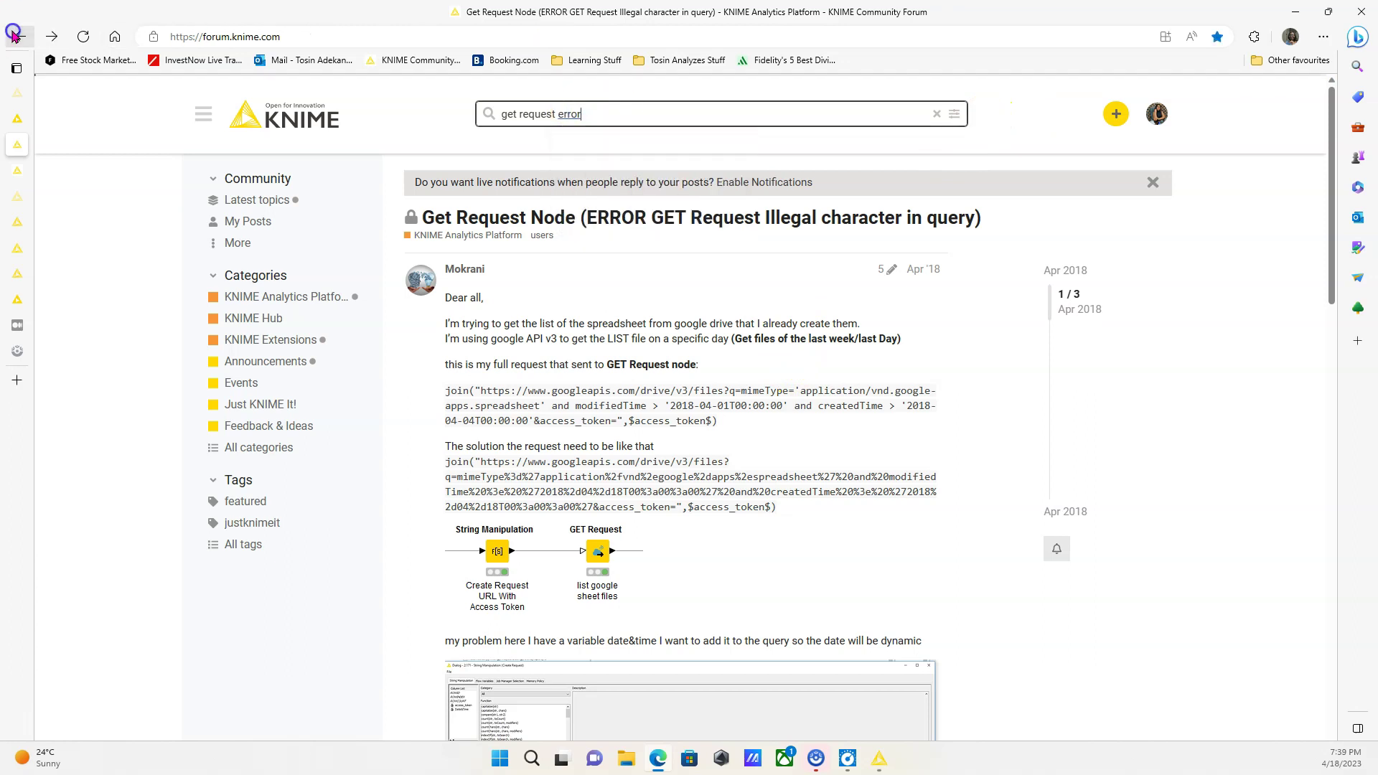
{"action": "left_click", "coordinate": [582, 114]}
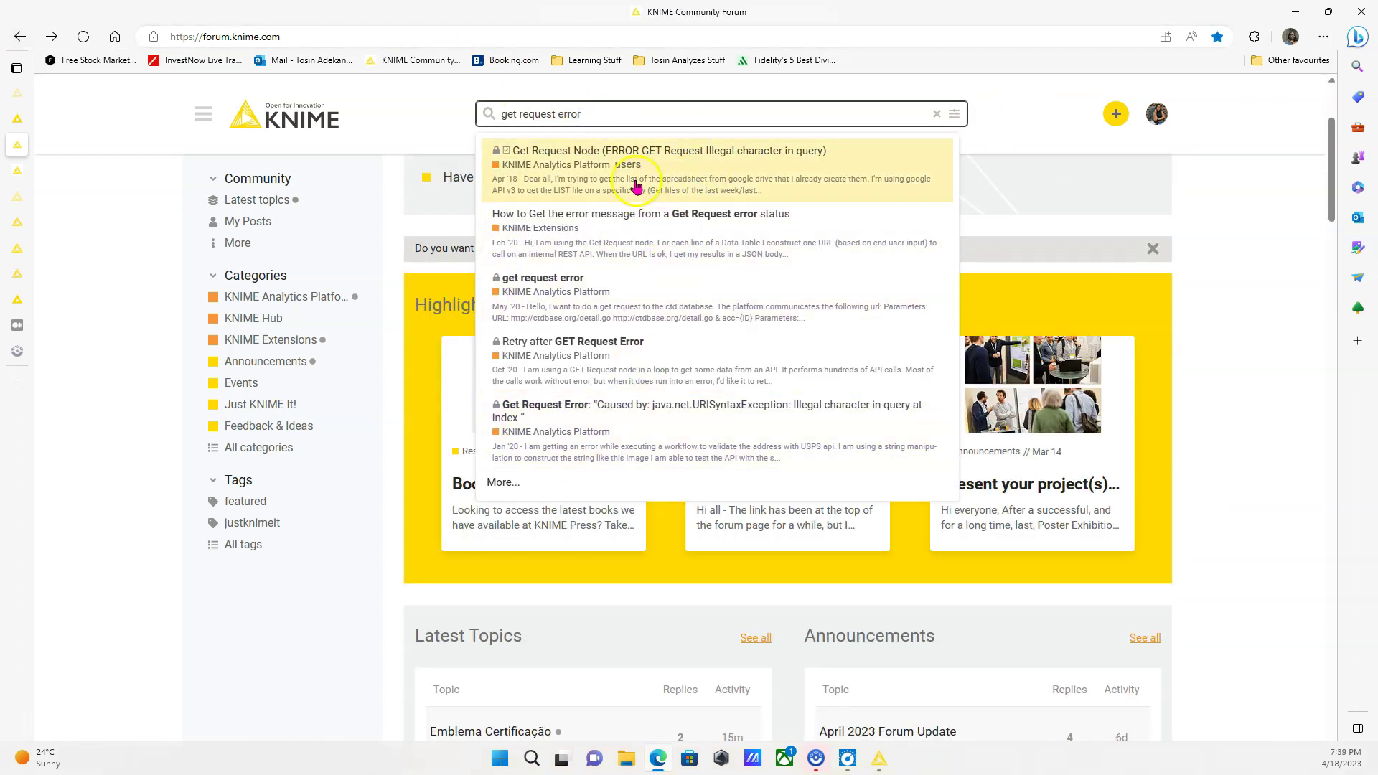
{"action": "left_click", "coordinate": [497, 483]}
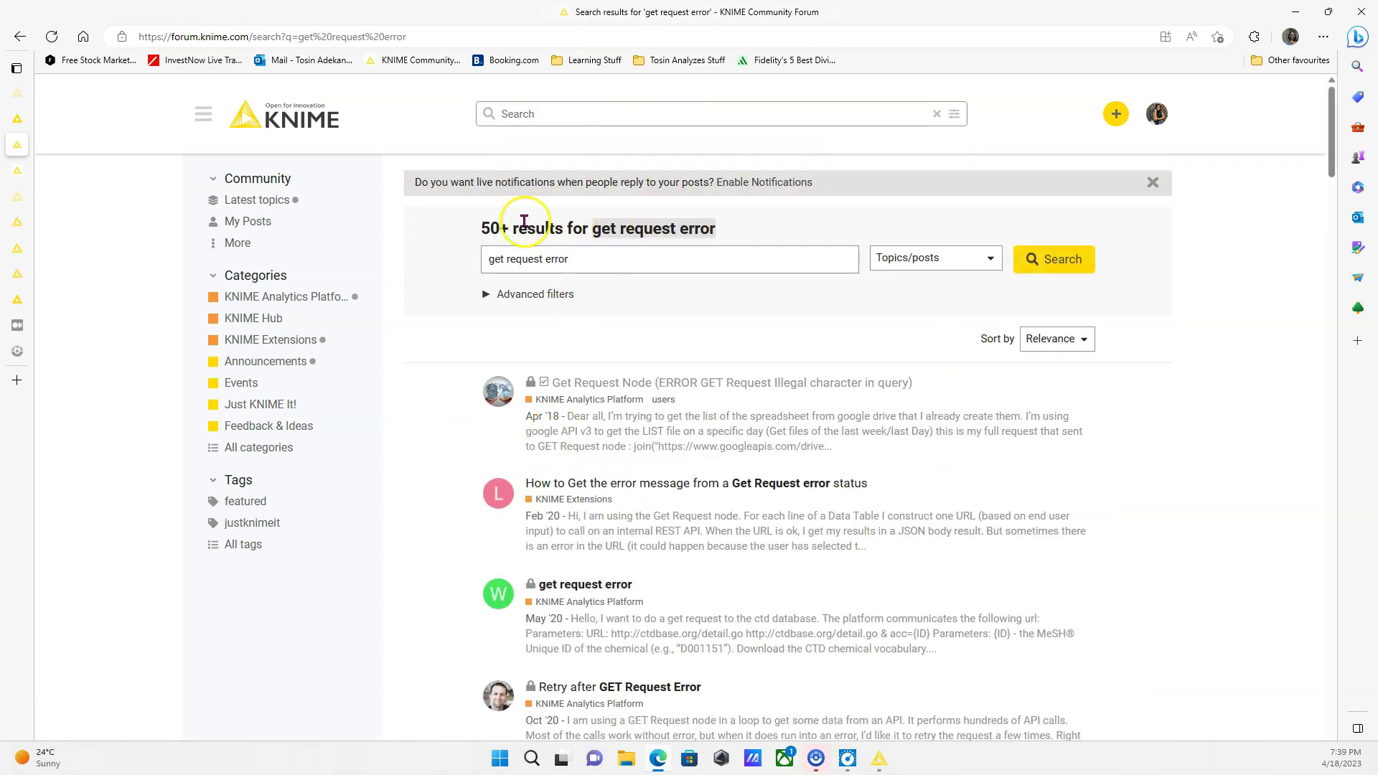
{"action": "scroll", "coordinate": [677, 538], "scroll_direction": "down", "scroll_amount": 20}
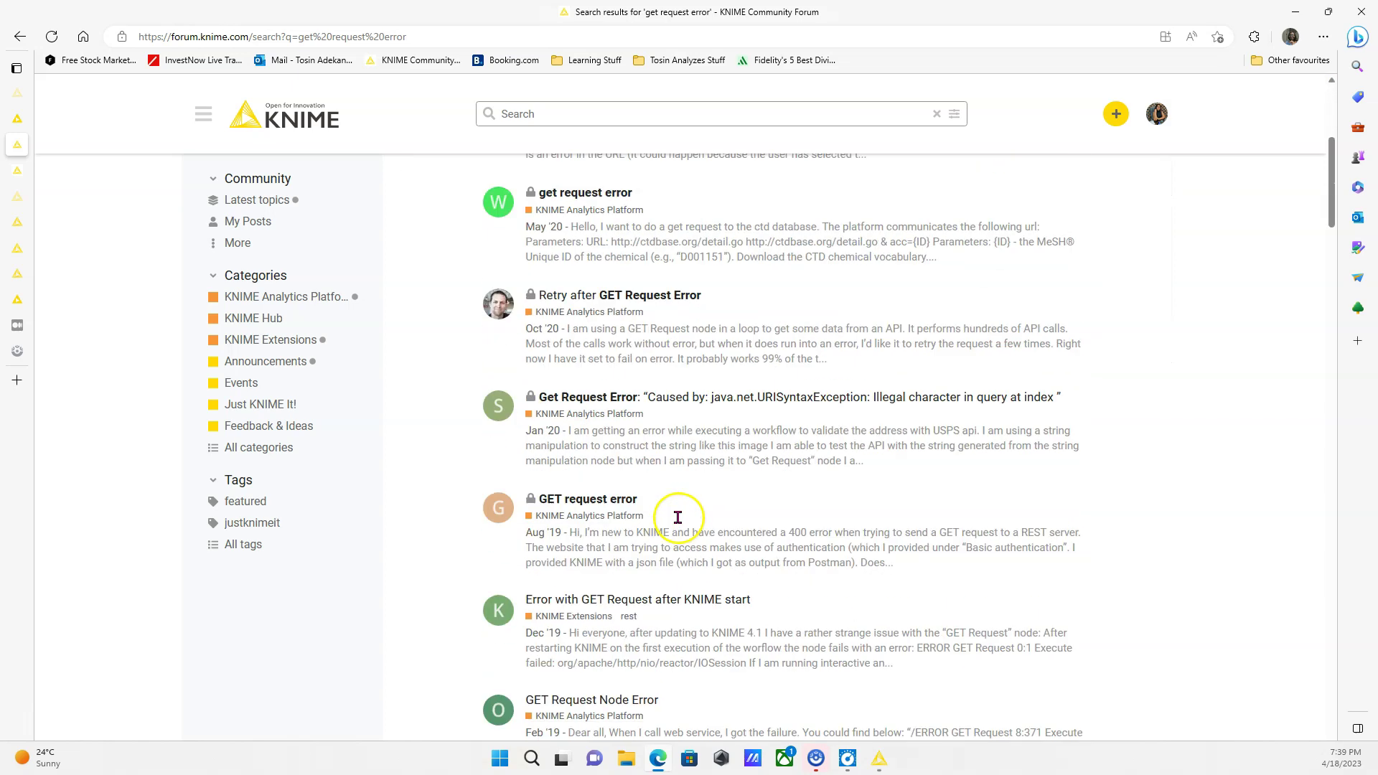
{"action": "scroll", "coordinate": [672, 577], "scroll_direction": "up", "scroll_amount": 20}
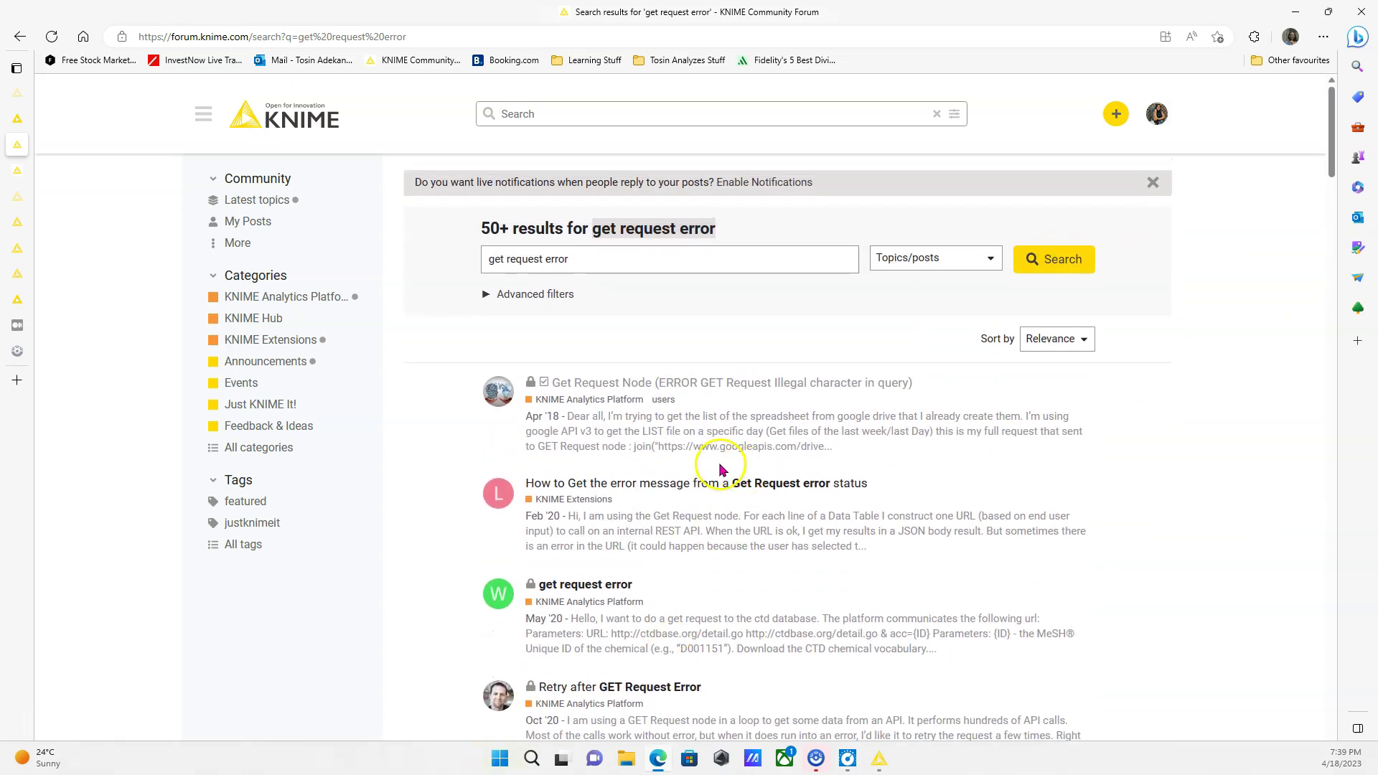
{"action": "left_click", "coordinate": [1116, 113]}
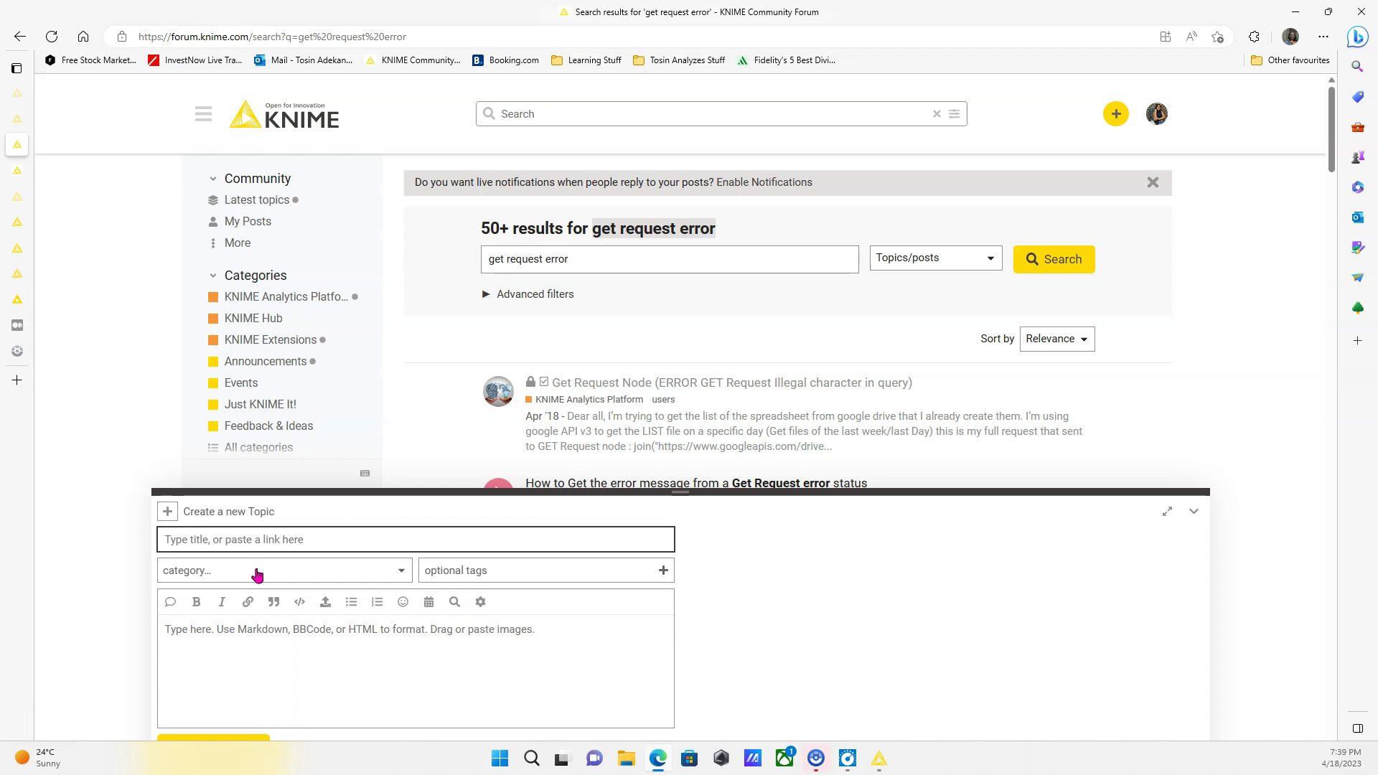
- Switch to the KNIME Community Hub tab and sign in to the account
{"action": "mouse_move", "coordinate": [22, 144]}
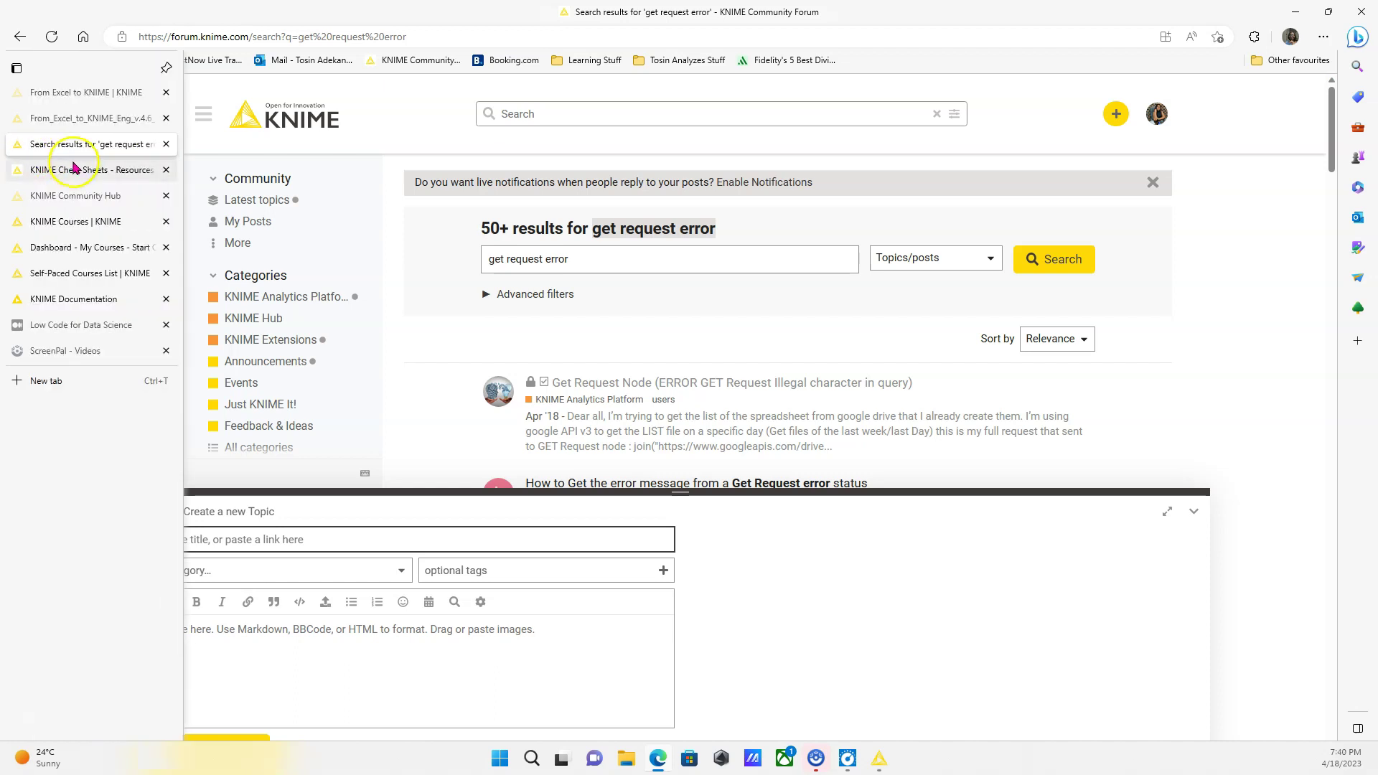
{"action": "mouse_move", "coordinate": [78, 209]}
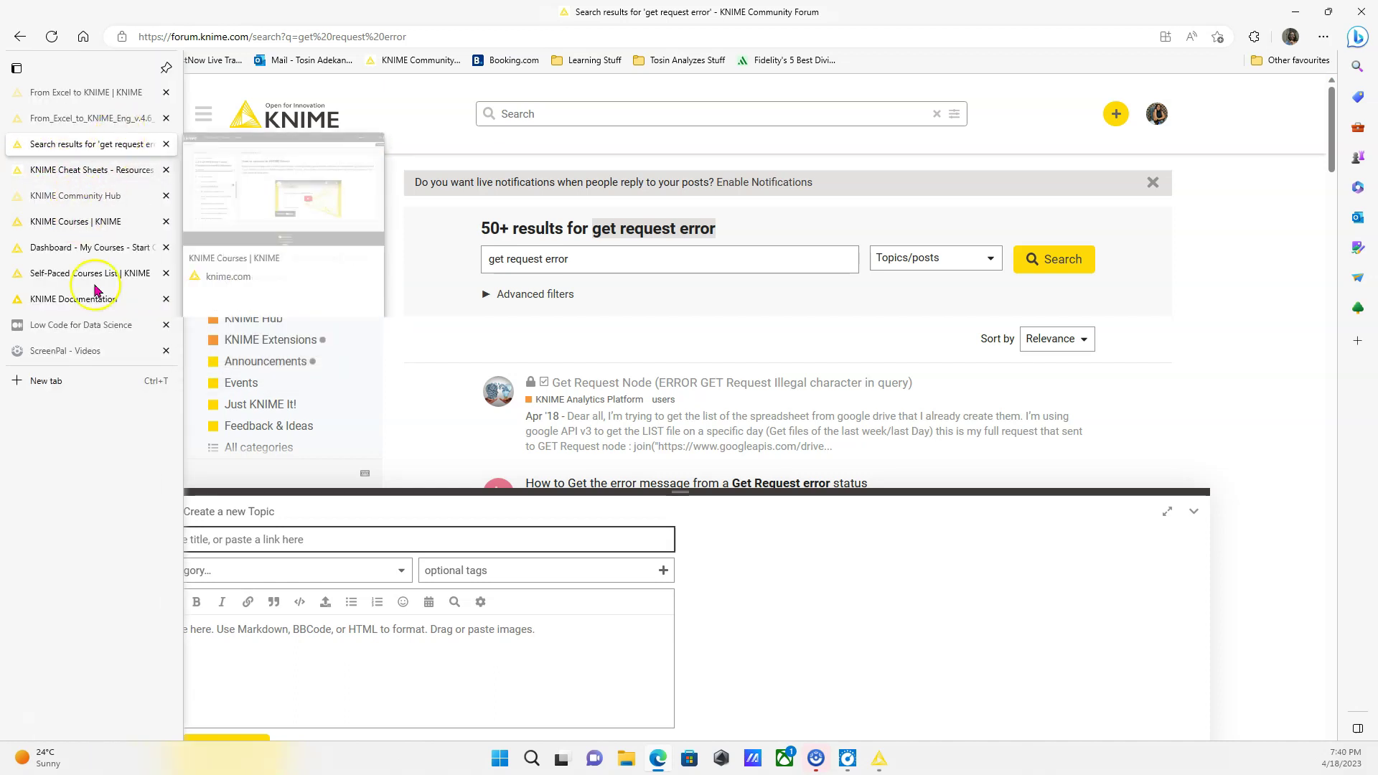
{"action": "mouse_move", "coordinate": [99, 230]}
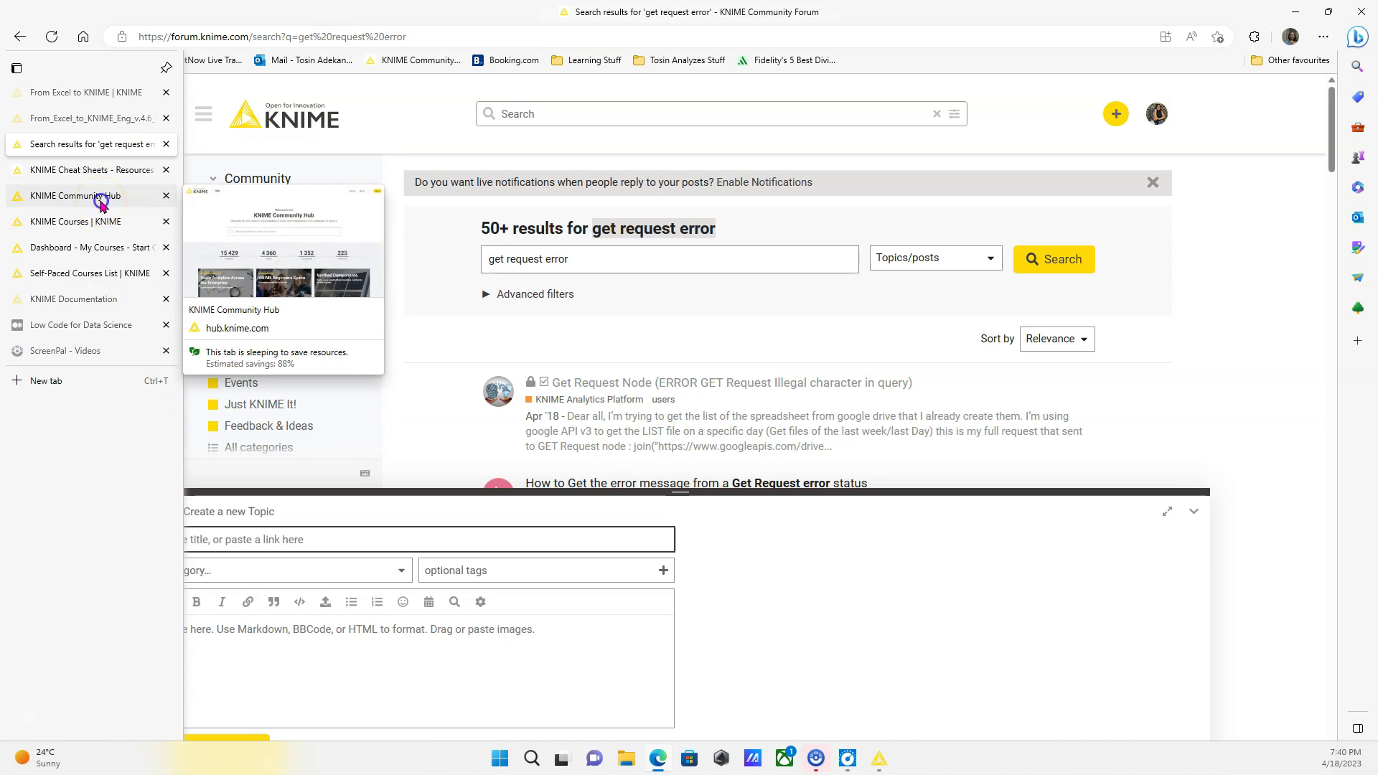
{"action": "left_click", "coordinate": [100, 204]}
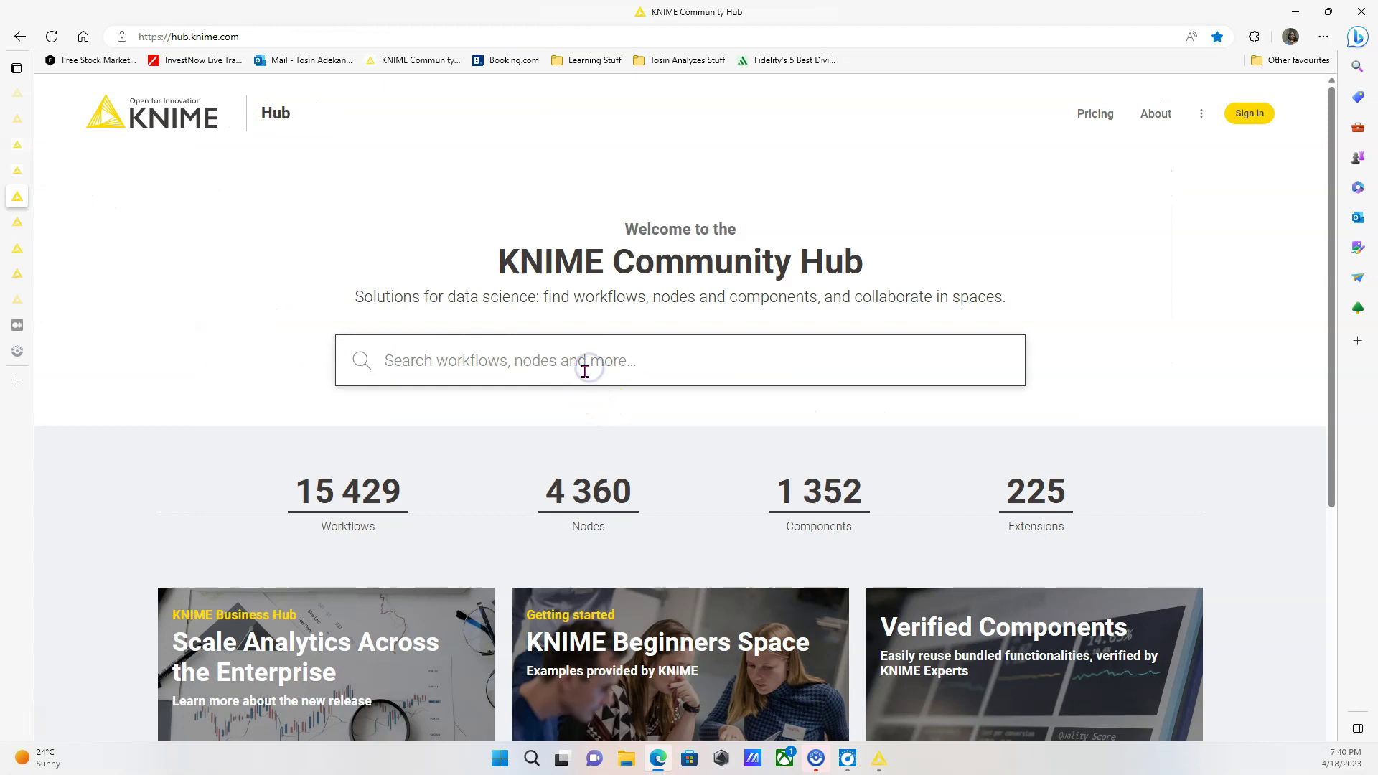
{"action": "left_click", "coordinate": [586, 371]}
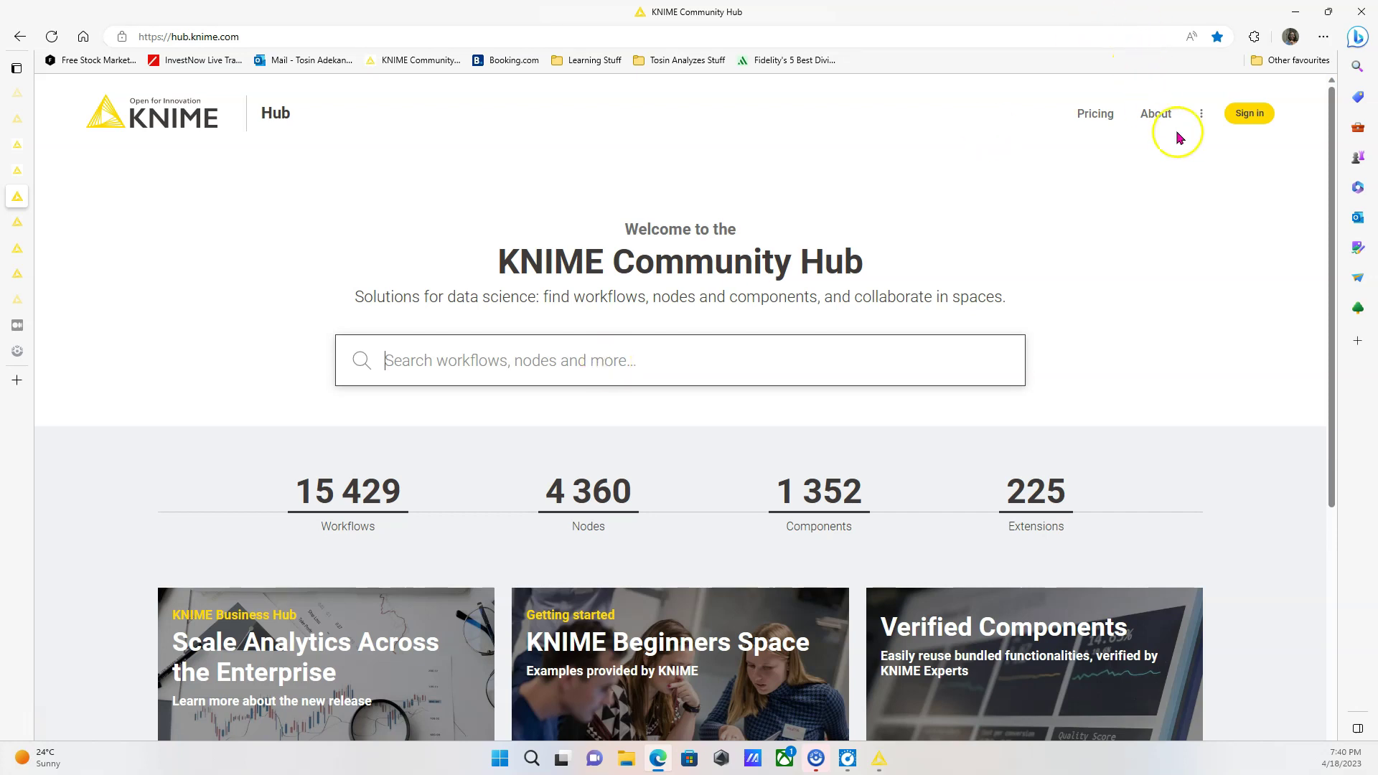
{"action": "left_click", "coordinate": [1246, 117]}
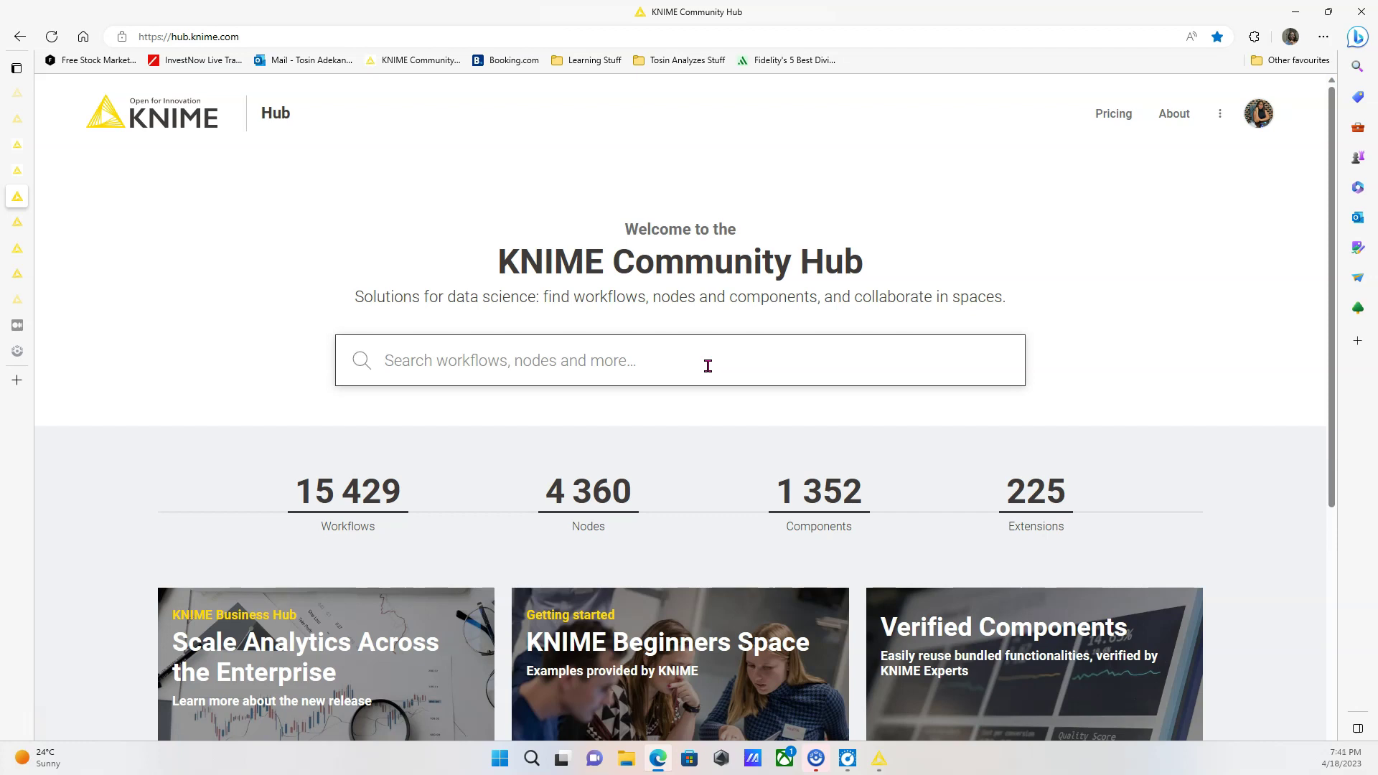
- Search the Hub for 'market basket analysis' using the first suggestion
{"action": "left_click", "coordinate": [557, 361]}
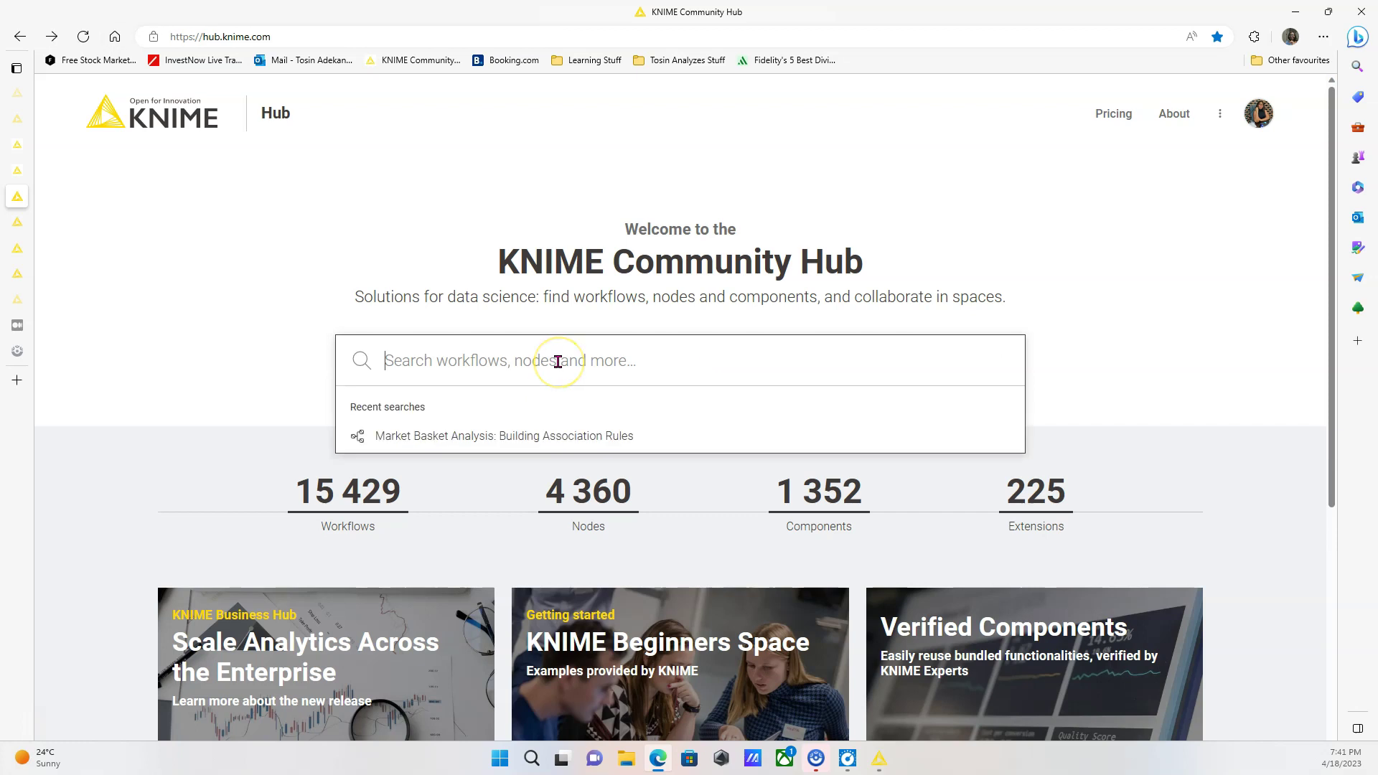
{"action": "type", "text": "market basket "}
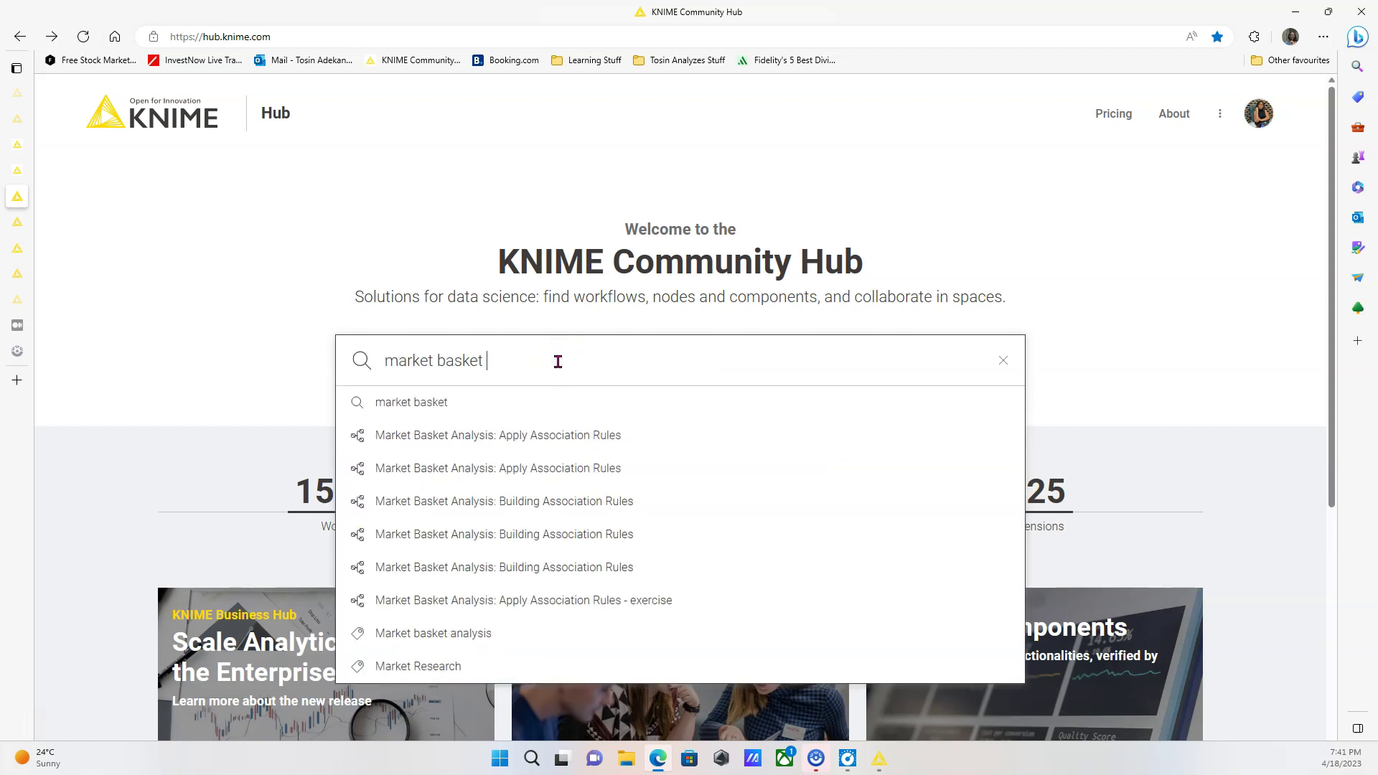
{"action": "type", "text": "aanlysis"}
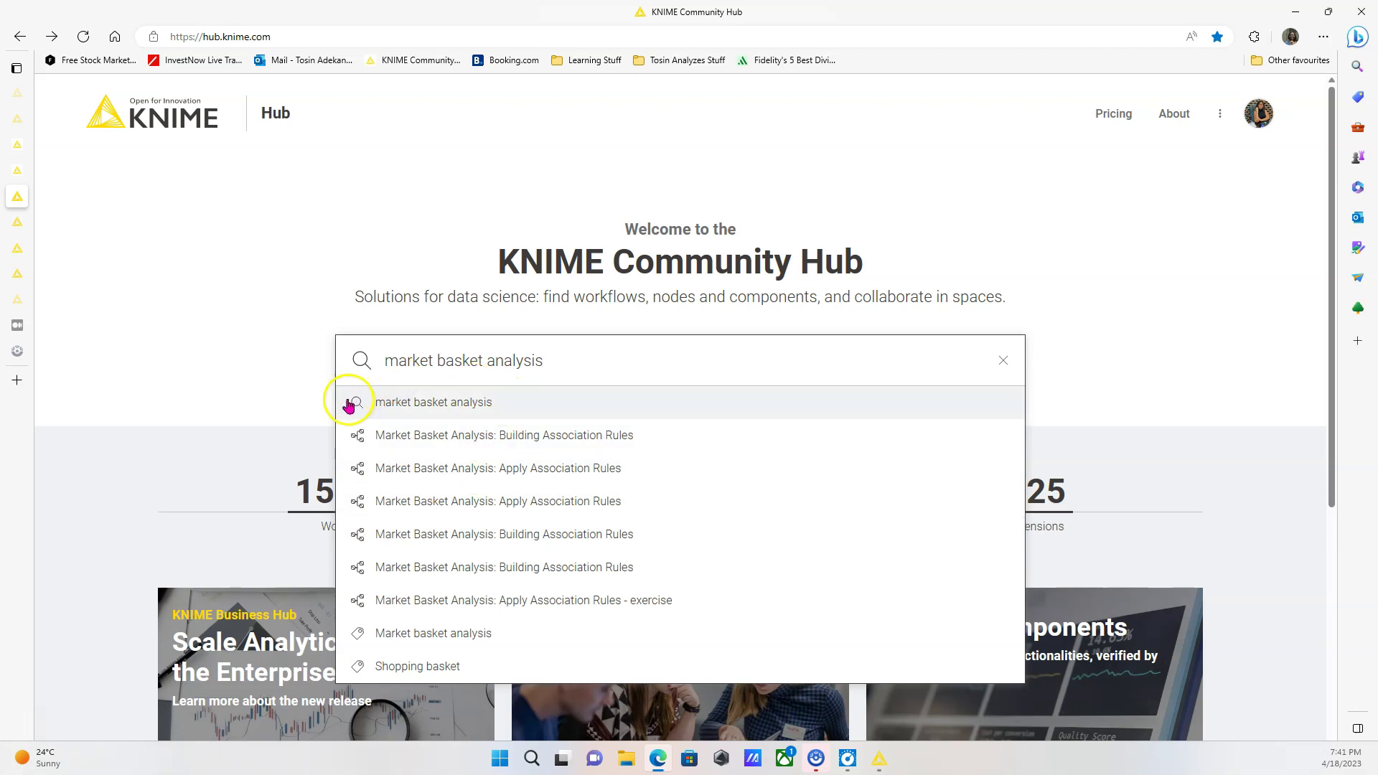
{"action": "left_click", "coordinate": [397, 408]}
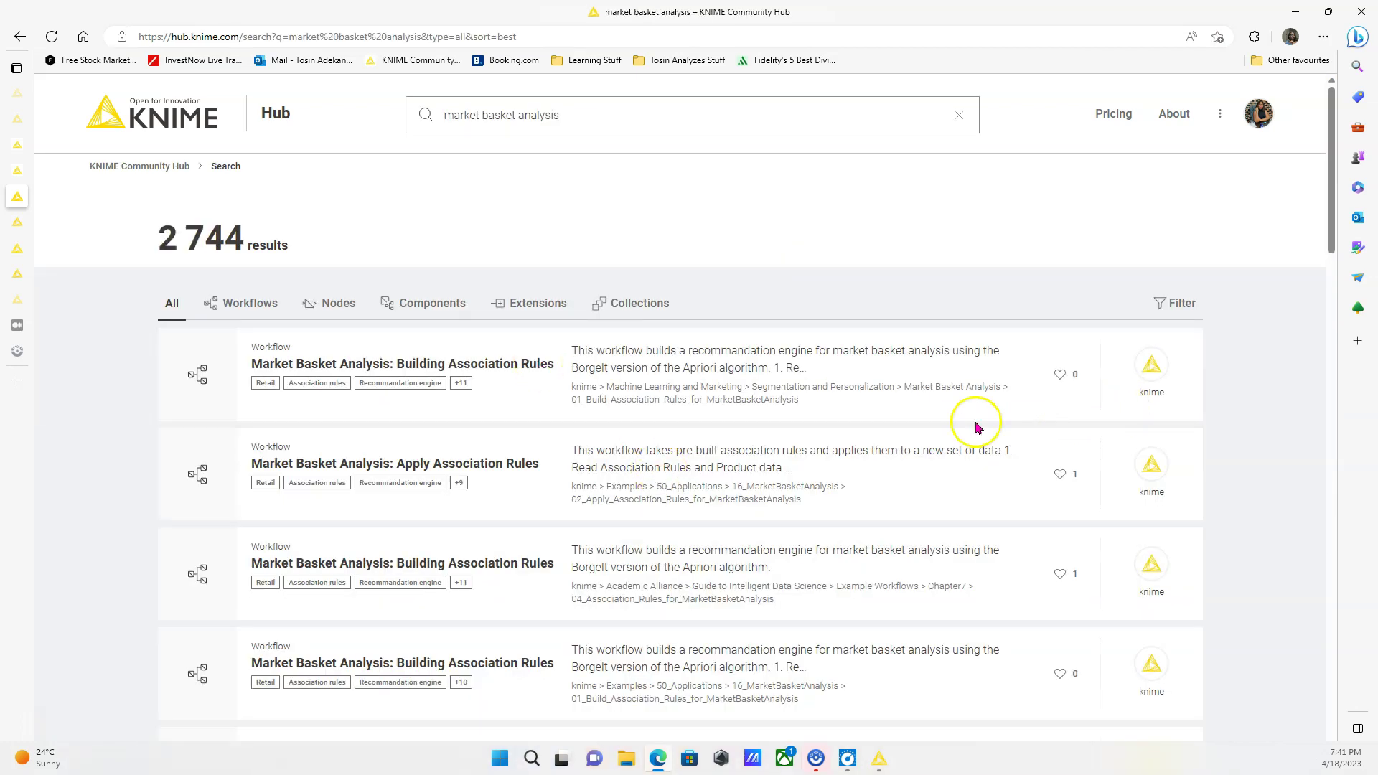
- Open the Market Basket Analysis: Building Association Rules workflow and drag it into KNIME Analytics Platform
{"action": "left_click", "coordinate": [544, 363]}
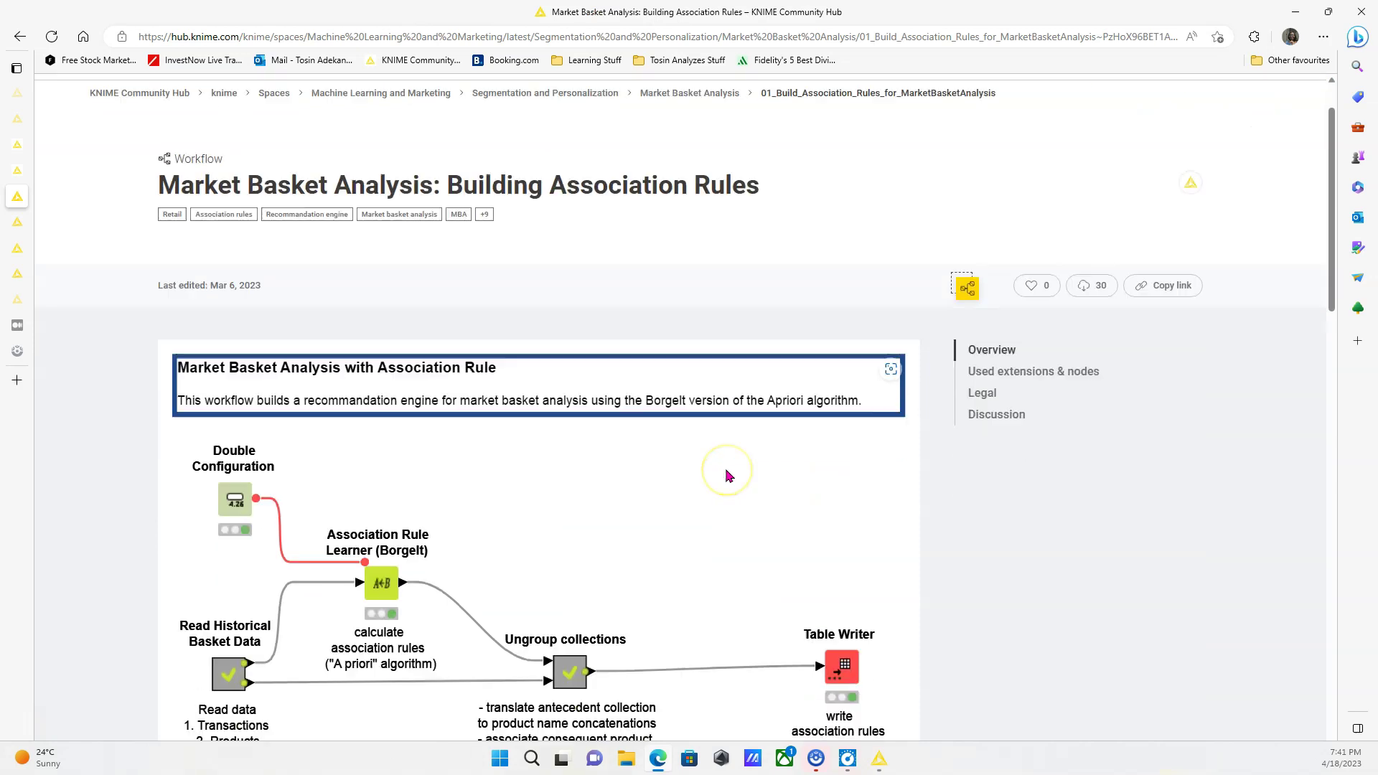
{"action": "scroll", "coordinate": [726, 471], "scroll_direction": "down", "scroll_amount": 3}
{"action": "scroll", "coordinate": [727, 476], "scroll_direction": "up", "scroll_amount": 3}
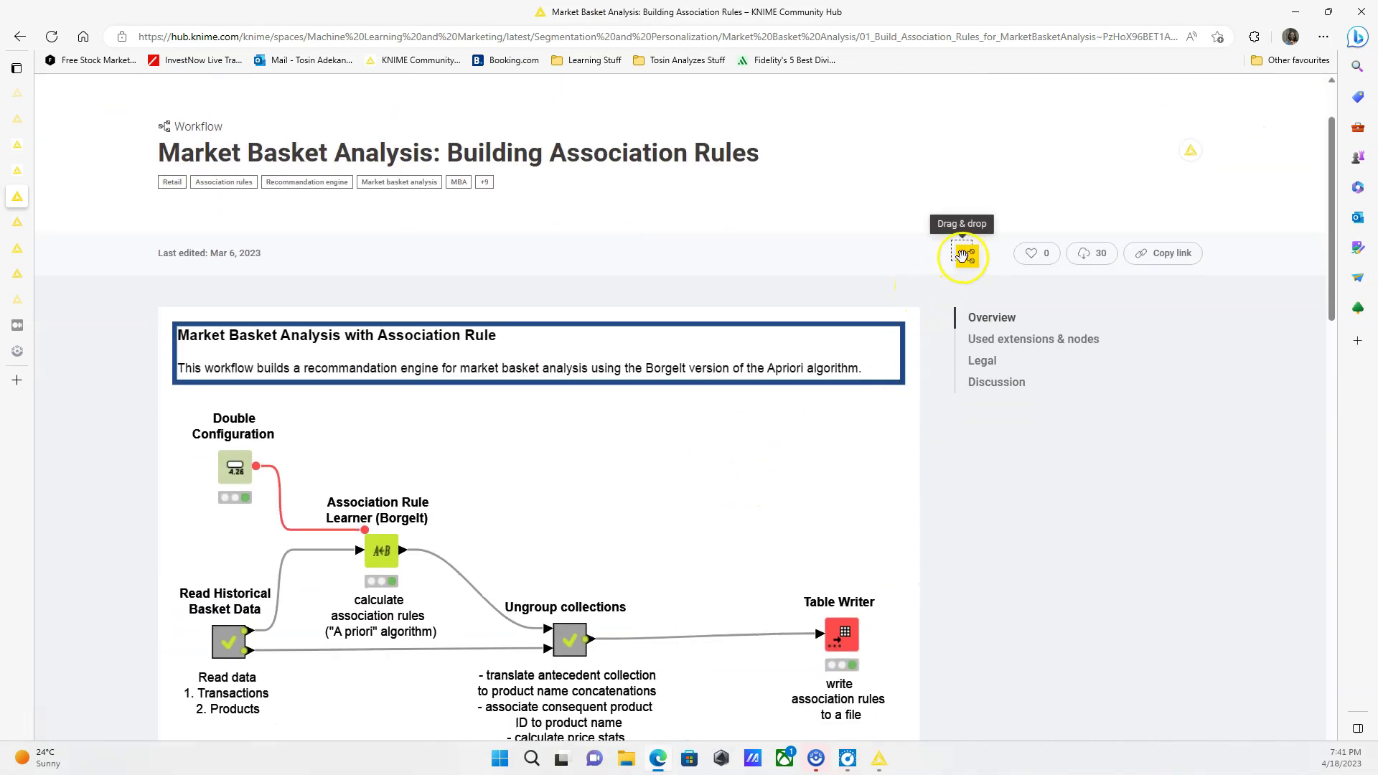
{"action": "left_click_drag", "start_coordinate": [966, 256], "coordinate": [756, 226]}
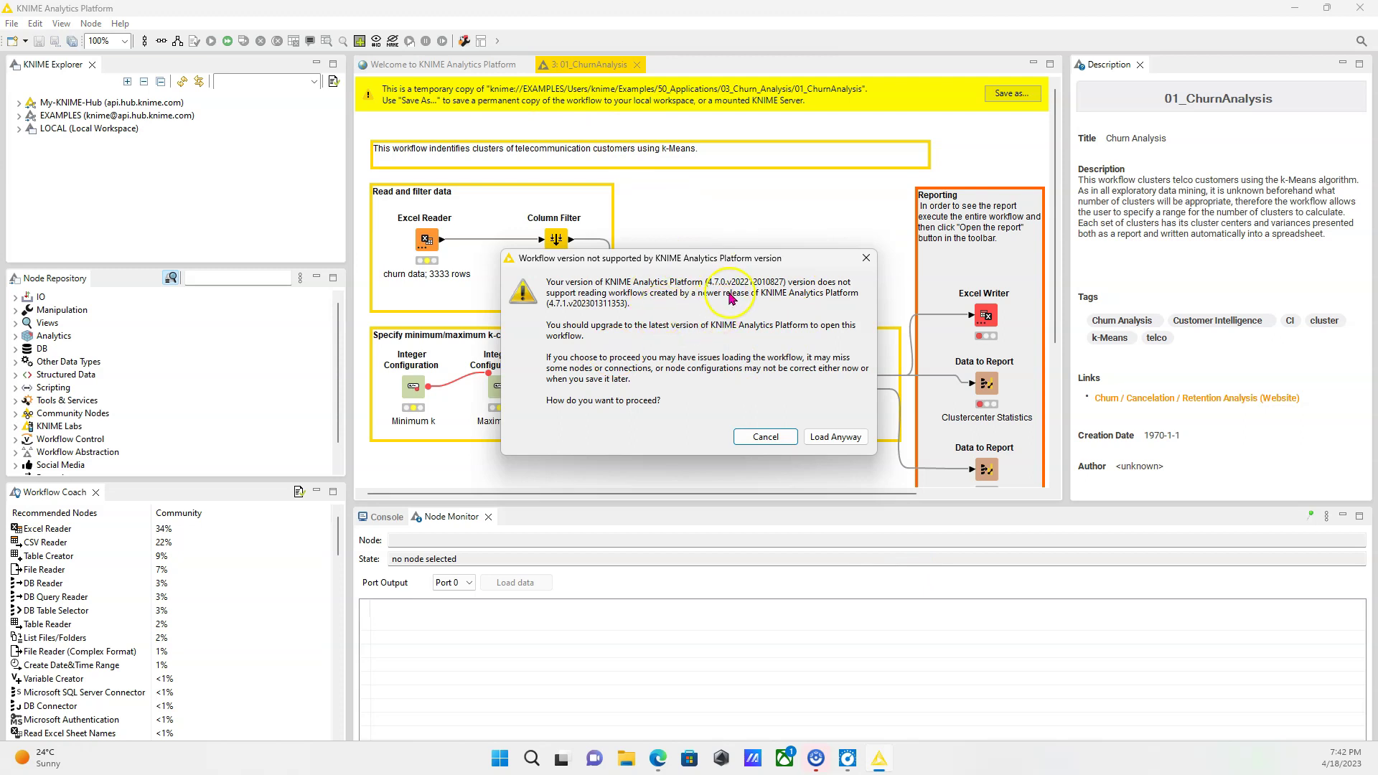
- Load the 4.7.1 workflow anyway, install the KNIME Itemset Mining extension, and restart KNIME
{"action": "left_click", "coordinate": [834, 438]}
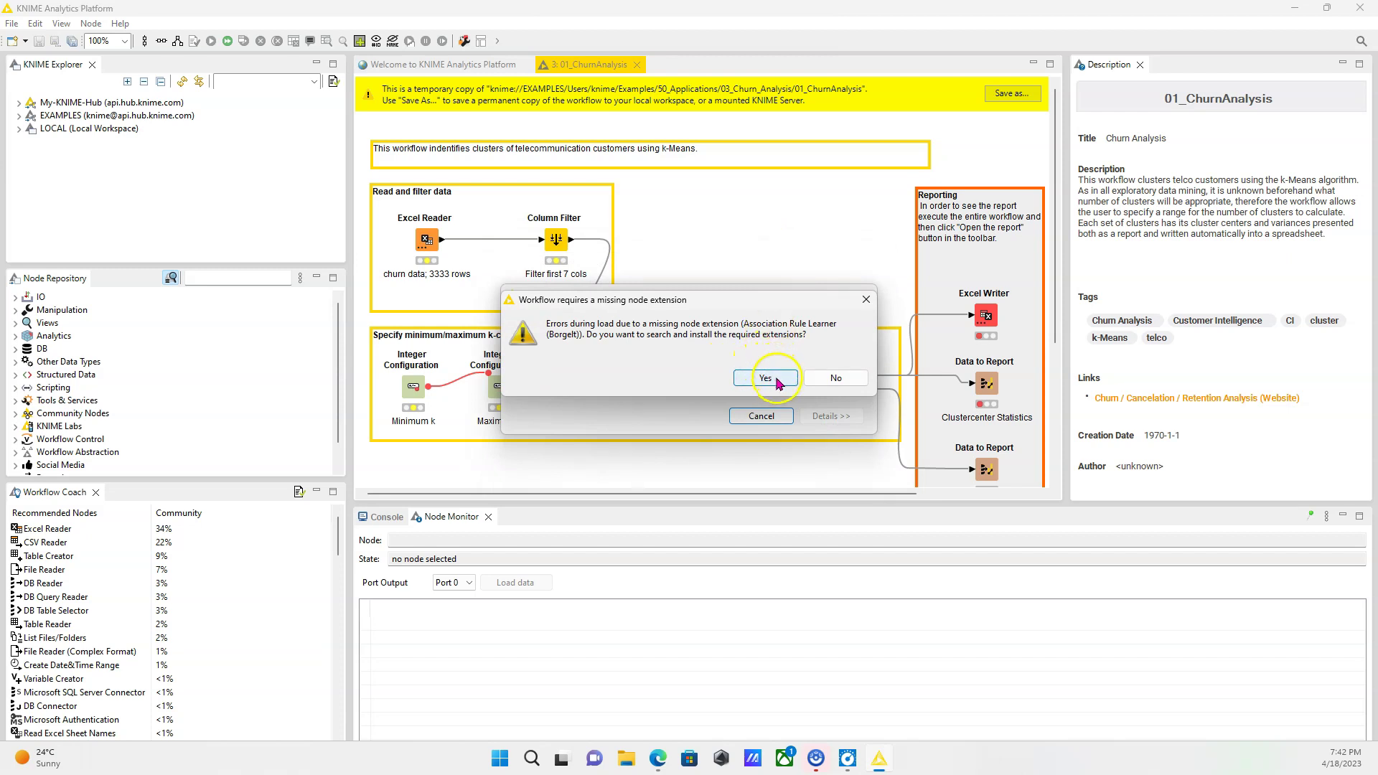
{"action": "left_click", "coordinate": [766, 379]}
{"action": "left_click", "coordinate": [683, 414]}
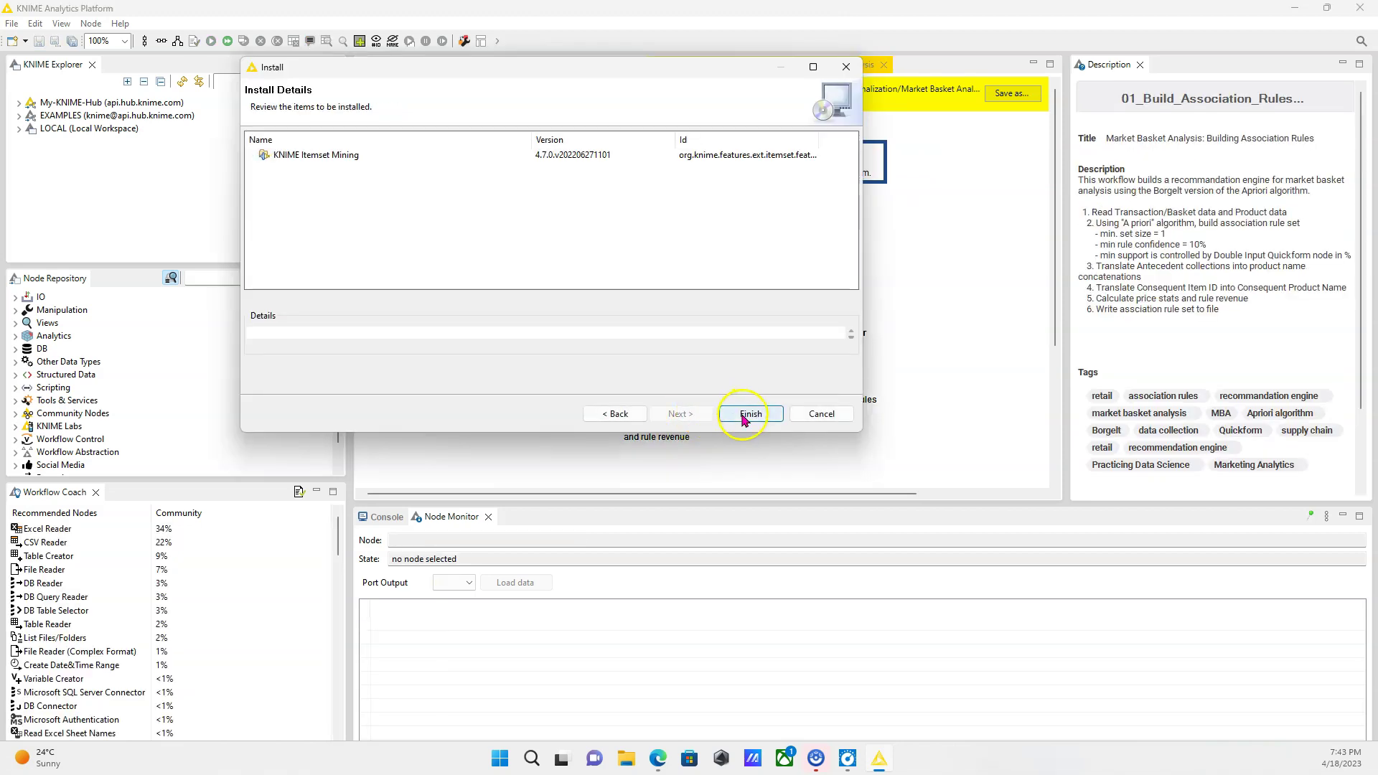
{"action": "left_click", "coordinate": [750, 415]}
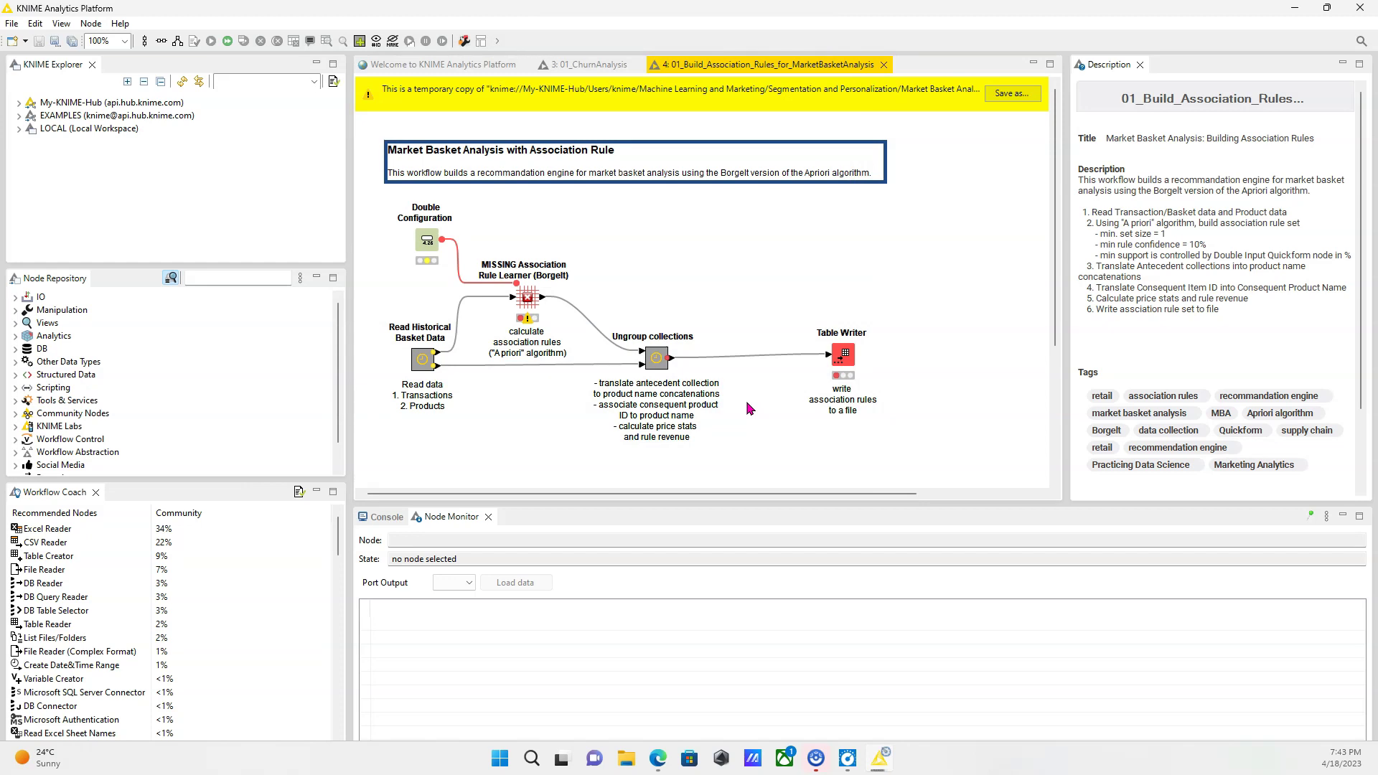
{"action": "left_click", "coordinate": [748, 406]}
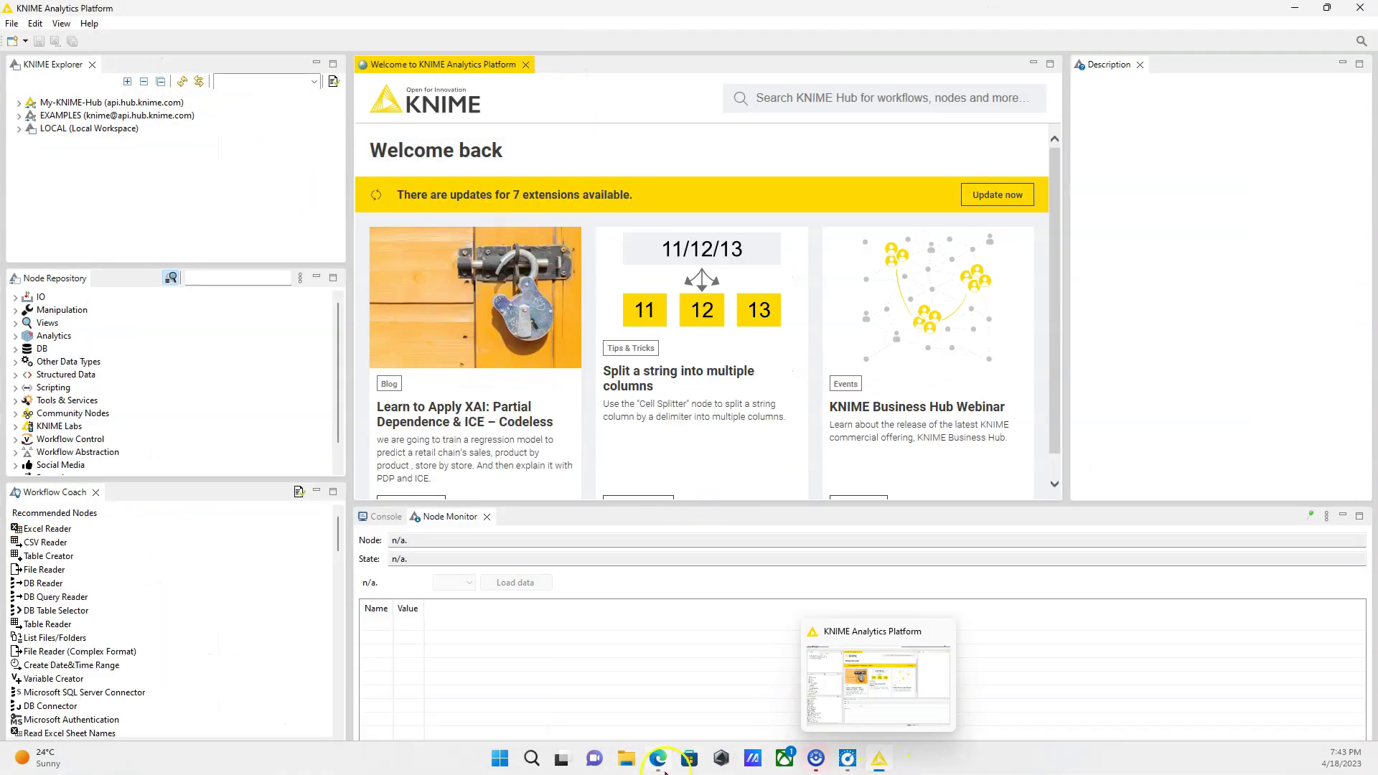
- Open the LOCAL ScratchPad workflow, then drag the Hub workflow from Edge onto the KNIME canvas
{"action": "mouse_move", "coordinate": [661, 767]}
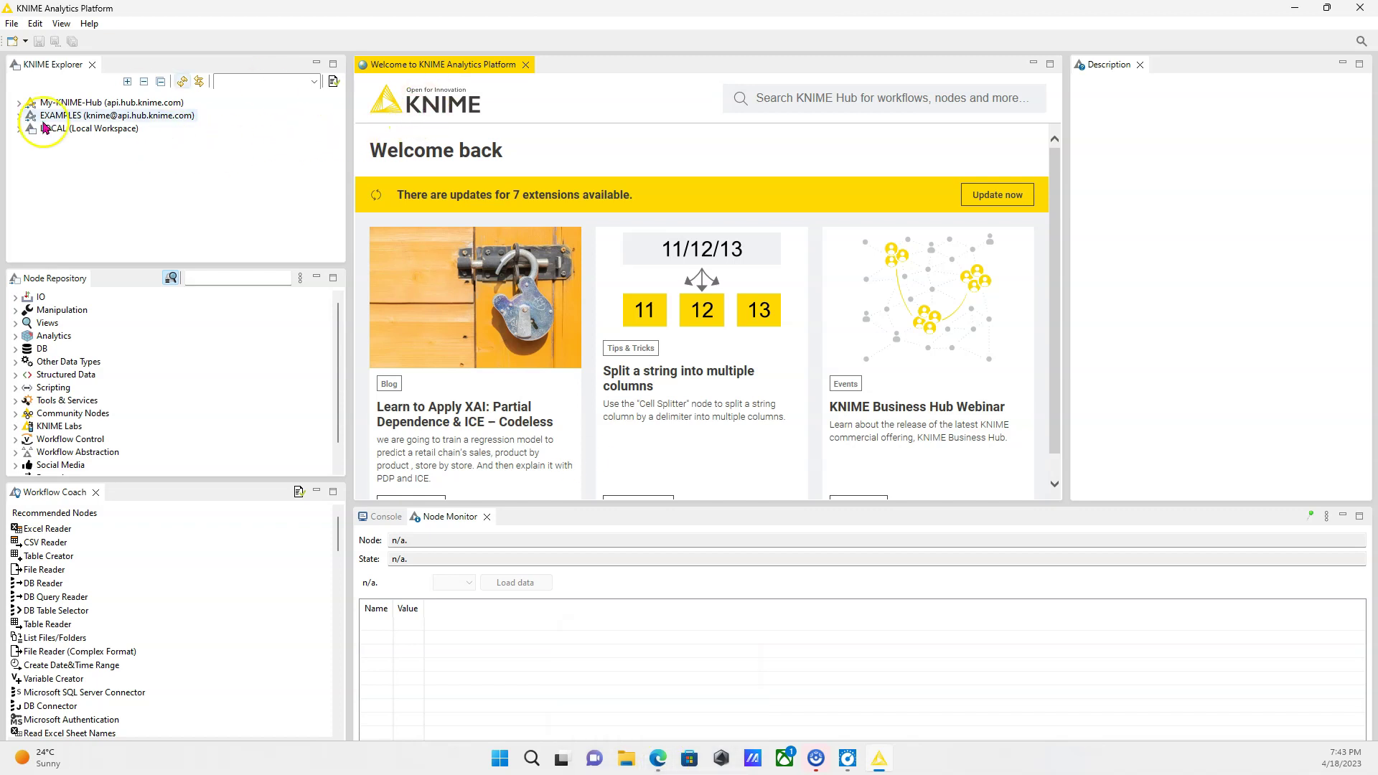
{"action": "left_click", "coordinate": [17, 131]}
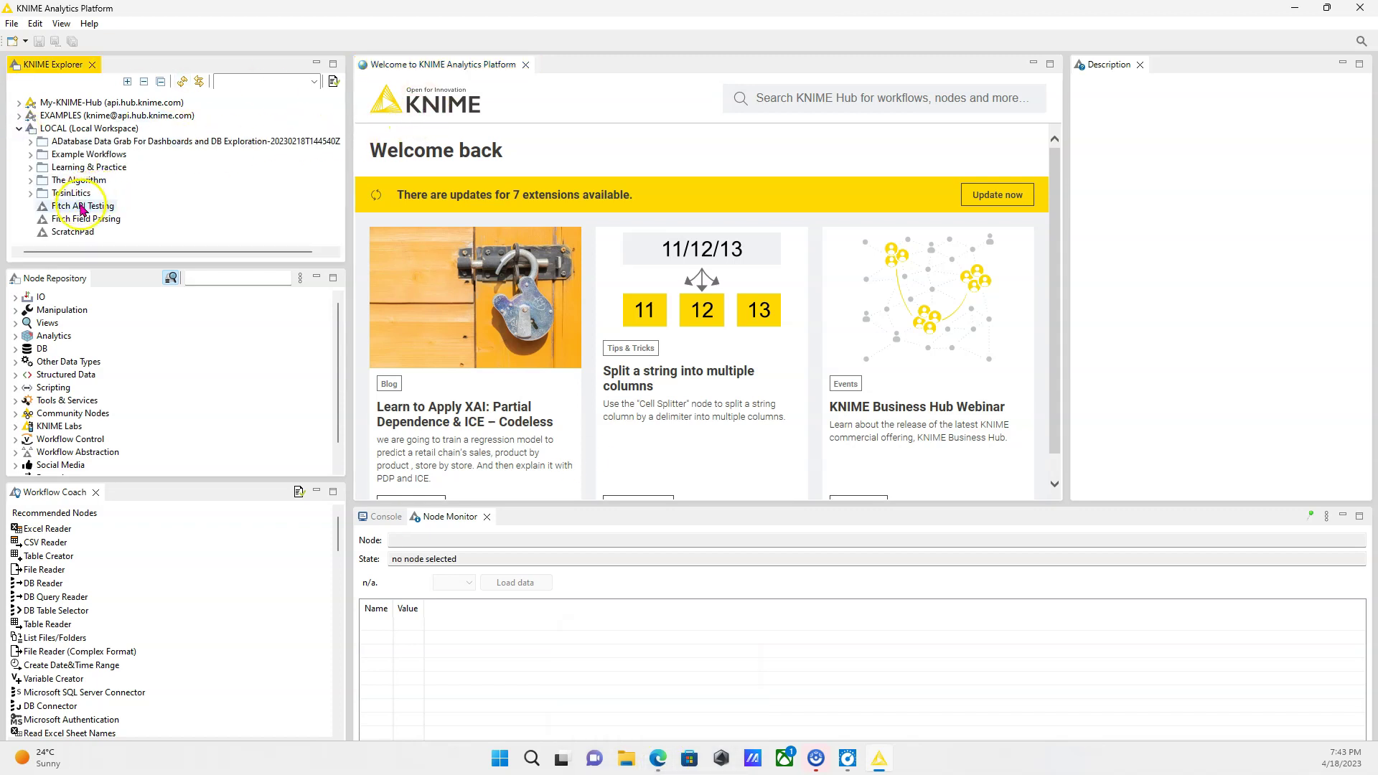
{"action": "double_click", "coordinate": [84, 232]}
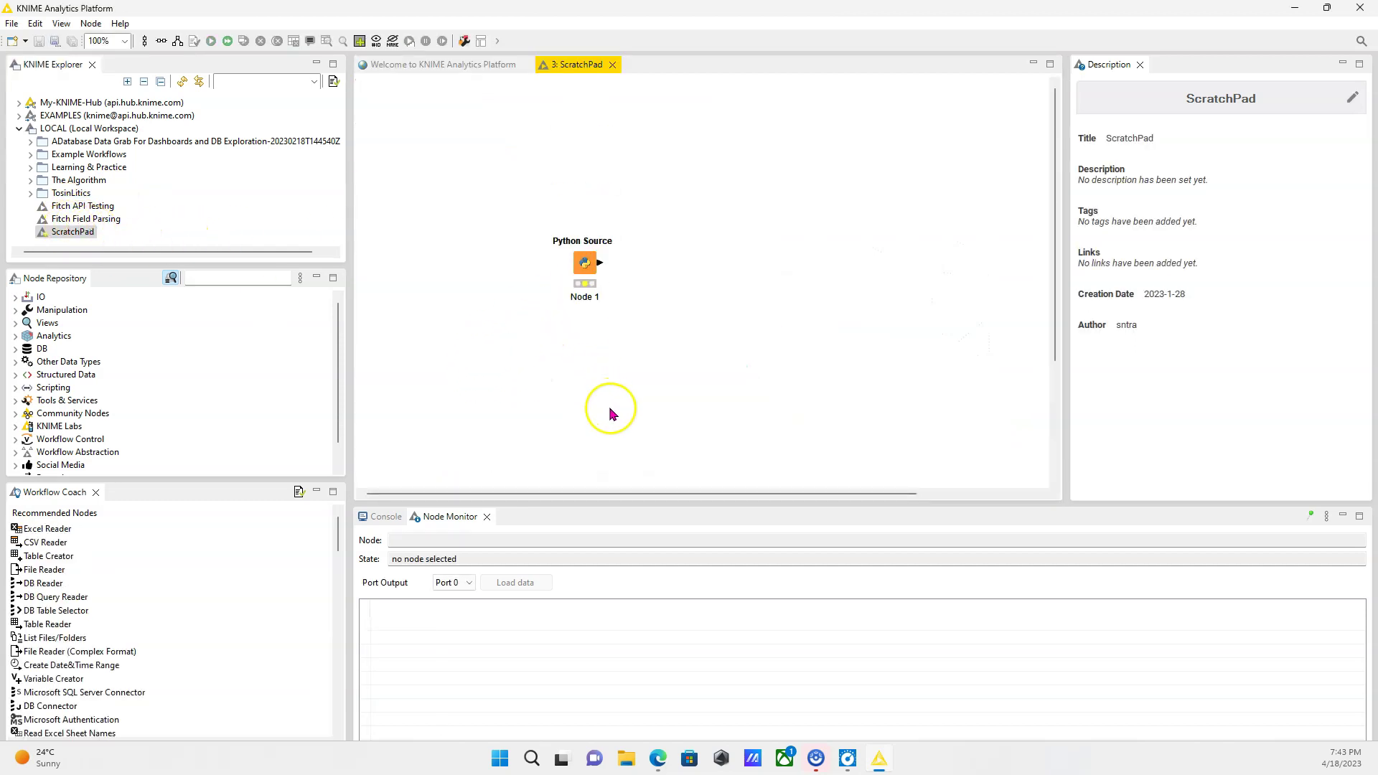
{"action": "left_click", "coordinate": [658, 759]}
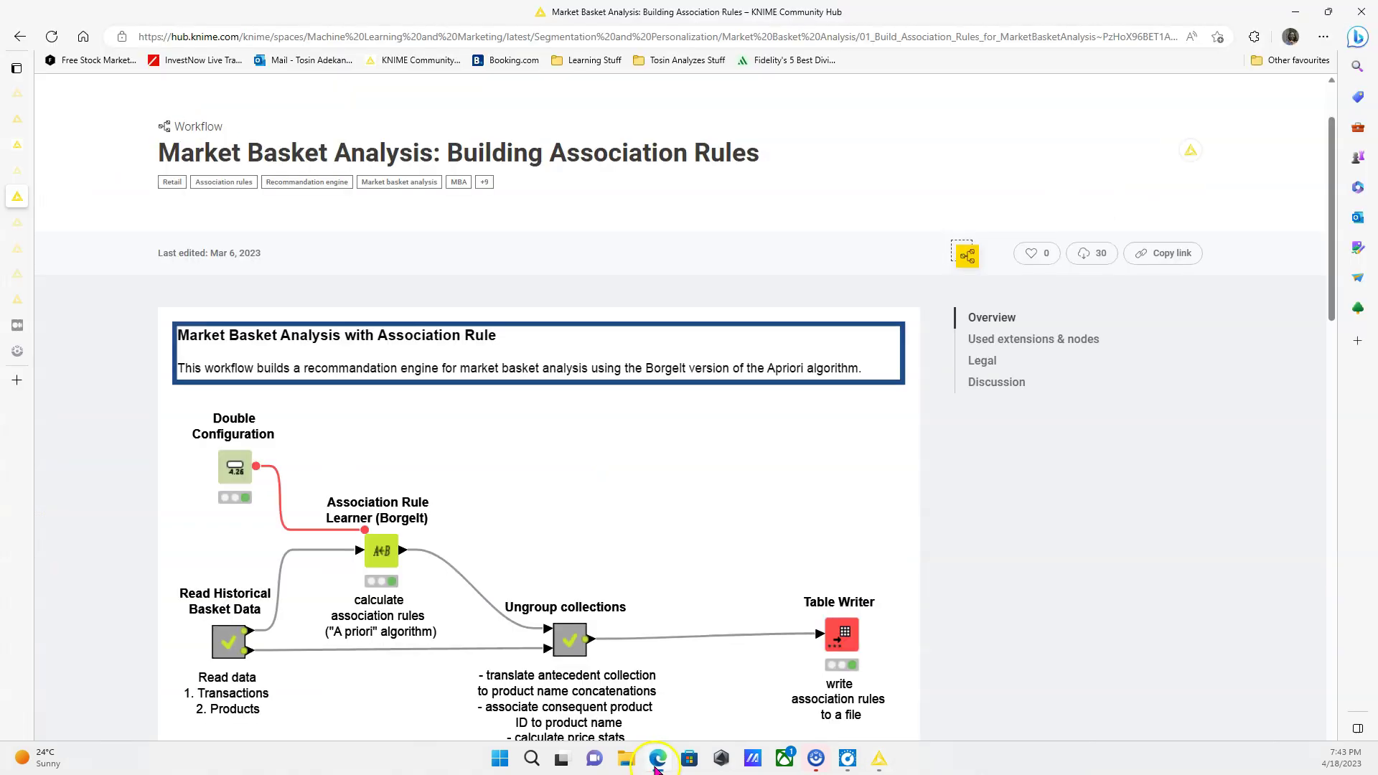
{"action": "left_click_drag", "start_coordinate": [967, 256], "coordinate": [806, 252]}
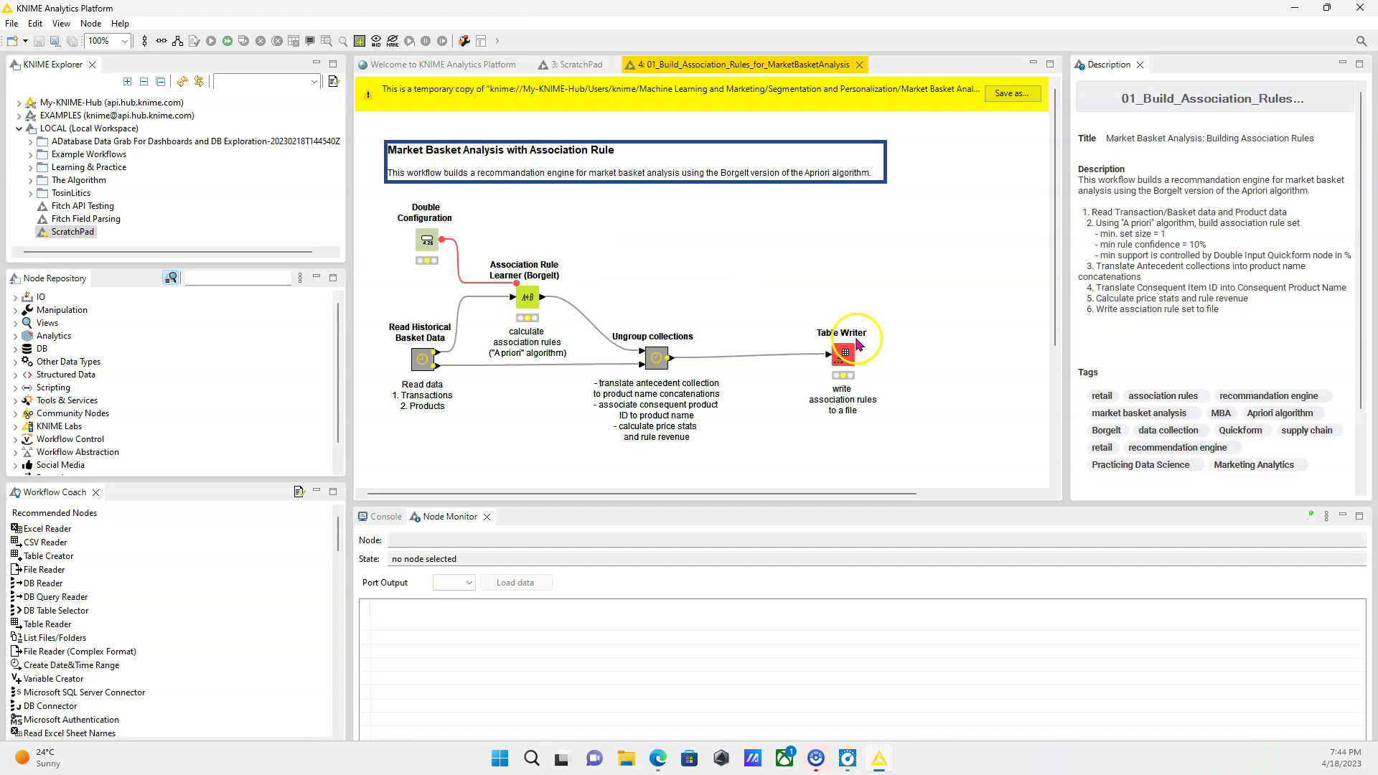
{"action": "left_click", "coordinate": [842, 354]}
- Preview the Ungroup collections and Read Historical Basket Data outputs, and look inside the Read Historical Basket Data metanode
{"action": "left_click", "coordinate": [657, 358]}
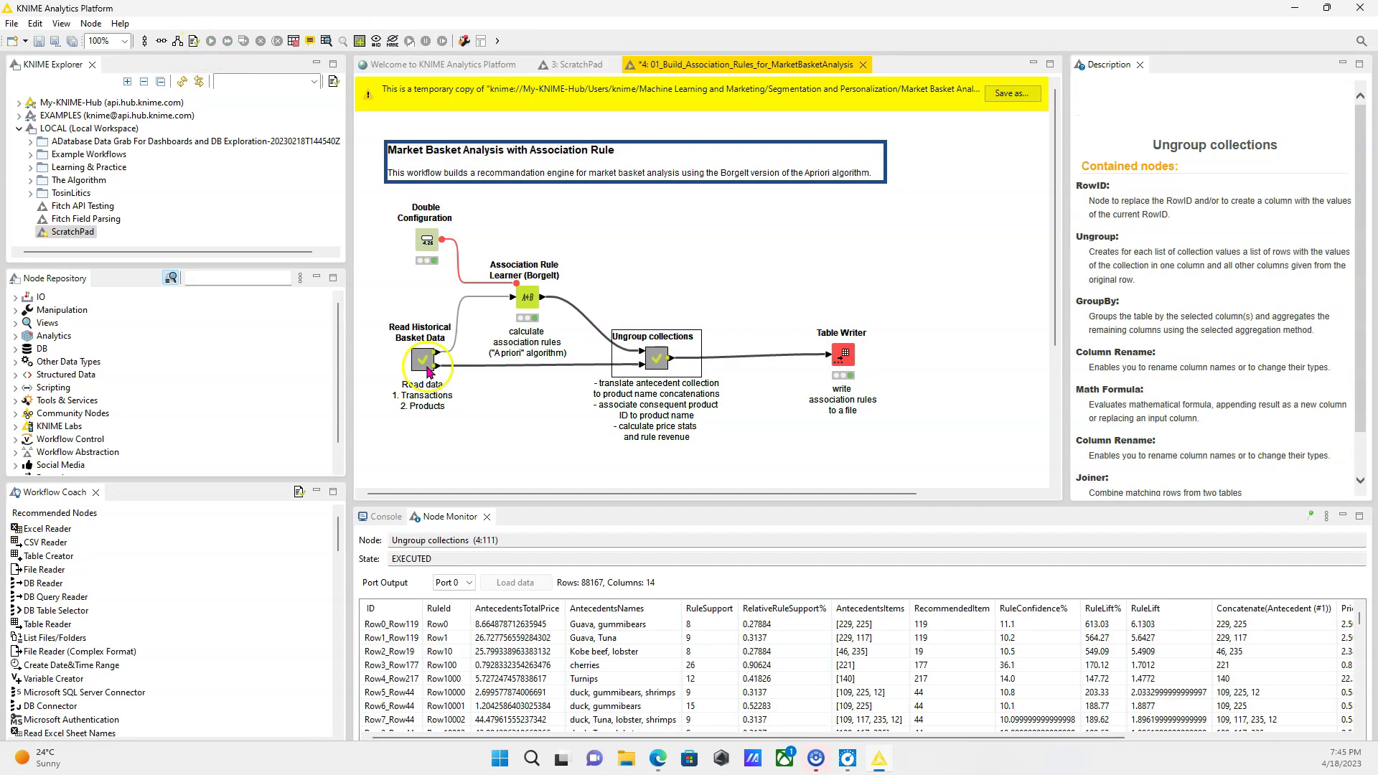
{"action": "left_click", "coordinate": [426, 369]}
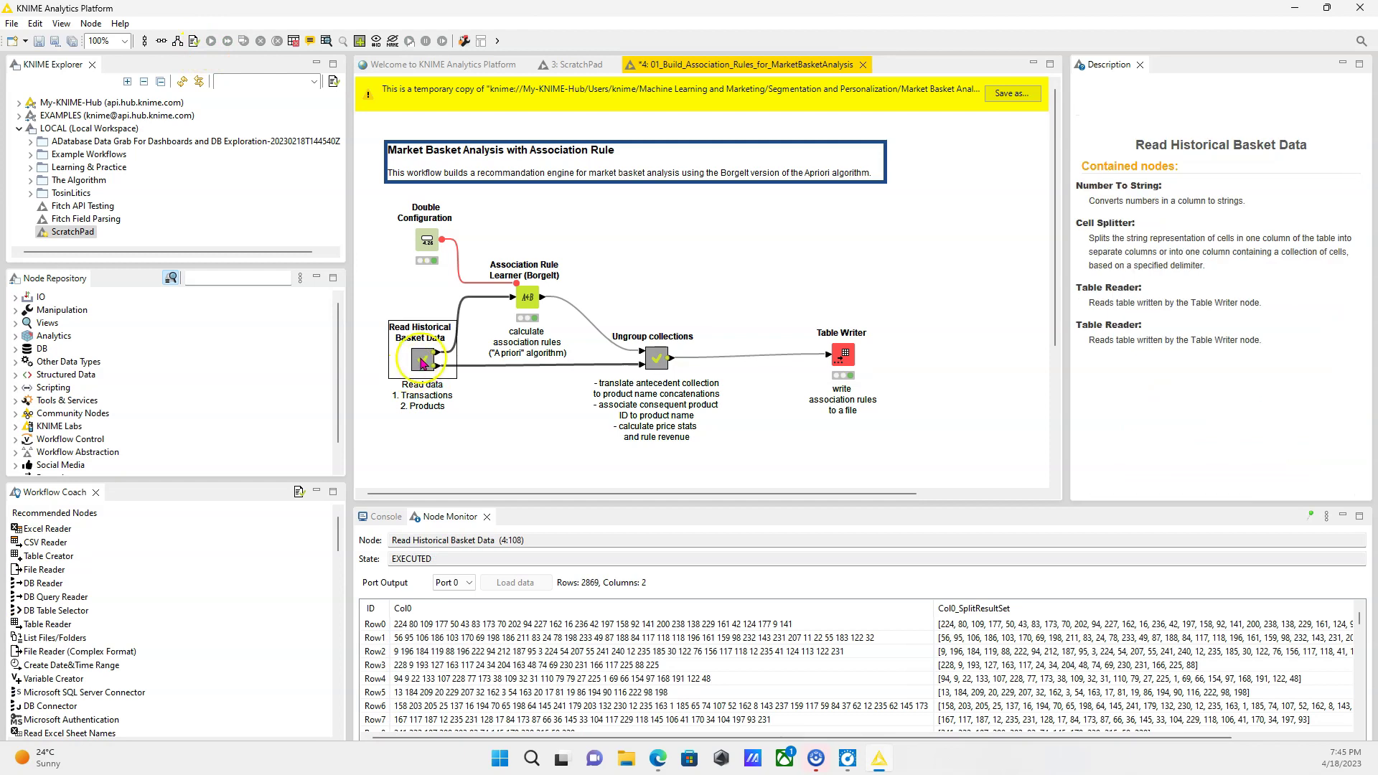
{"action": "double_click", "coordinate": [422, 362]}
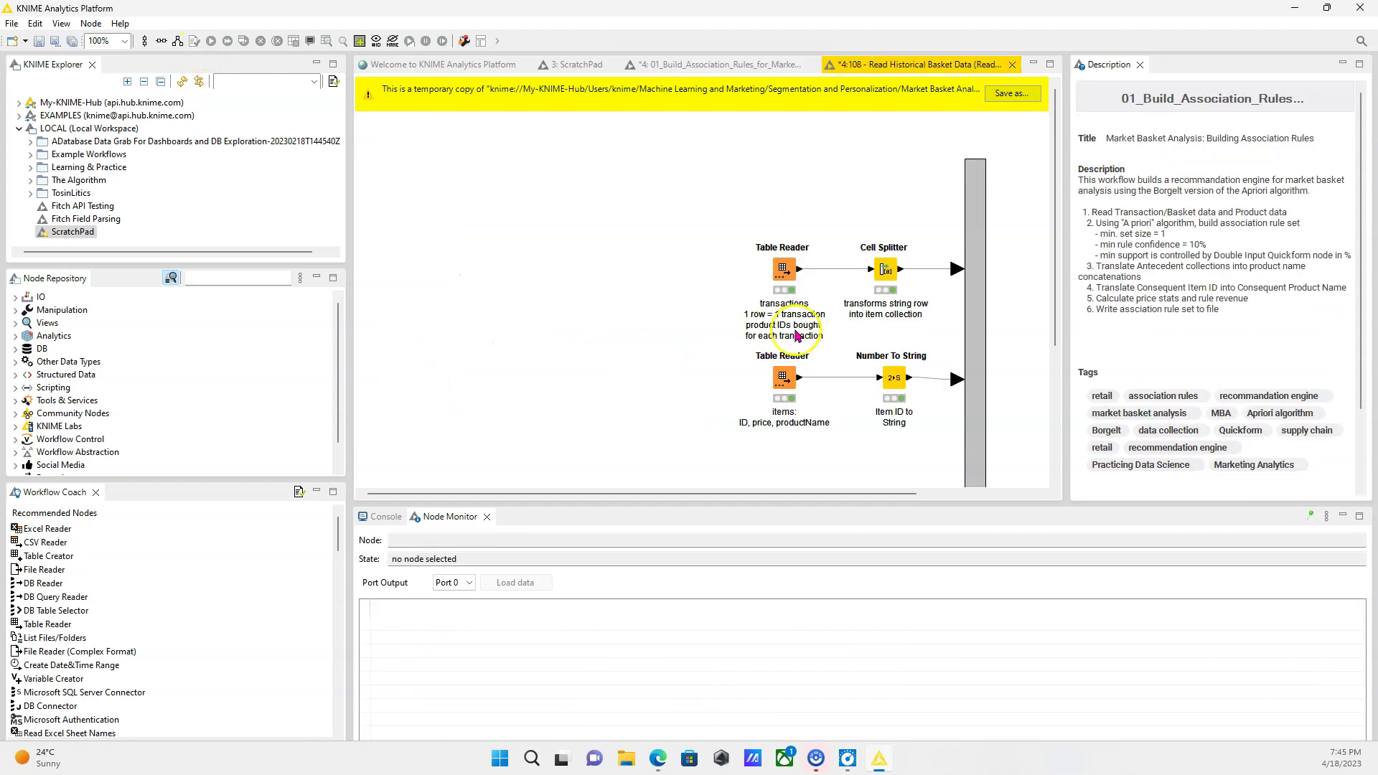
{"action": "left_click", "coordinate": [1012, 65]}
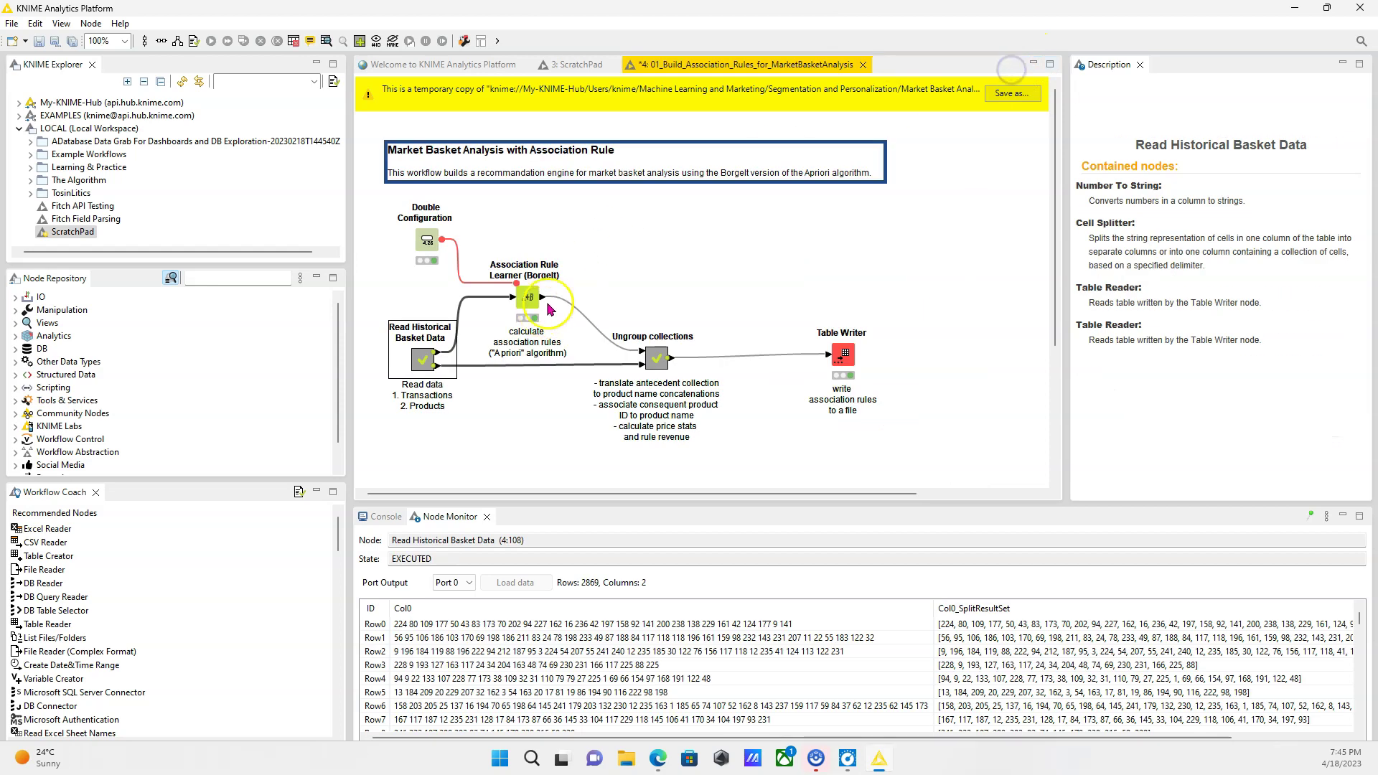
- View the association rules, inspect the Ungroup collections metanode's nodes, then return to the Hub page in Edge
{"action": "left_click", "coordinate": [548, 309]}
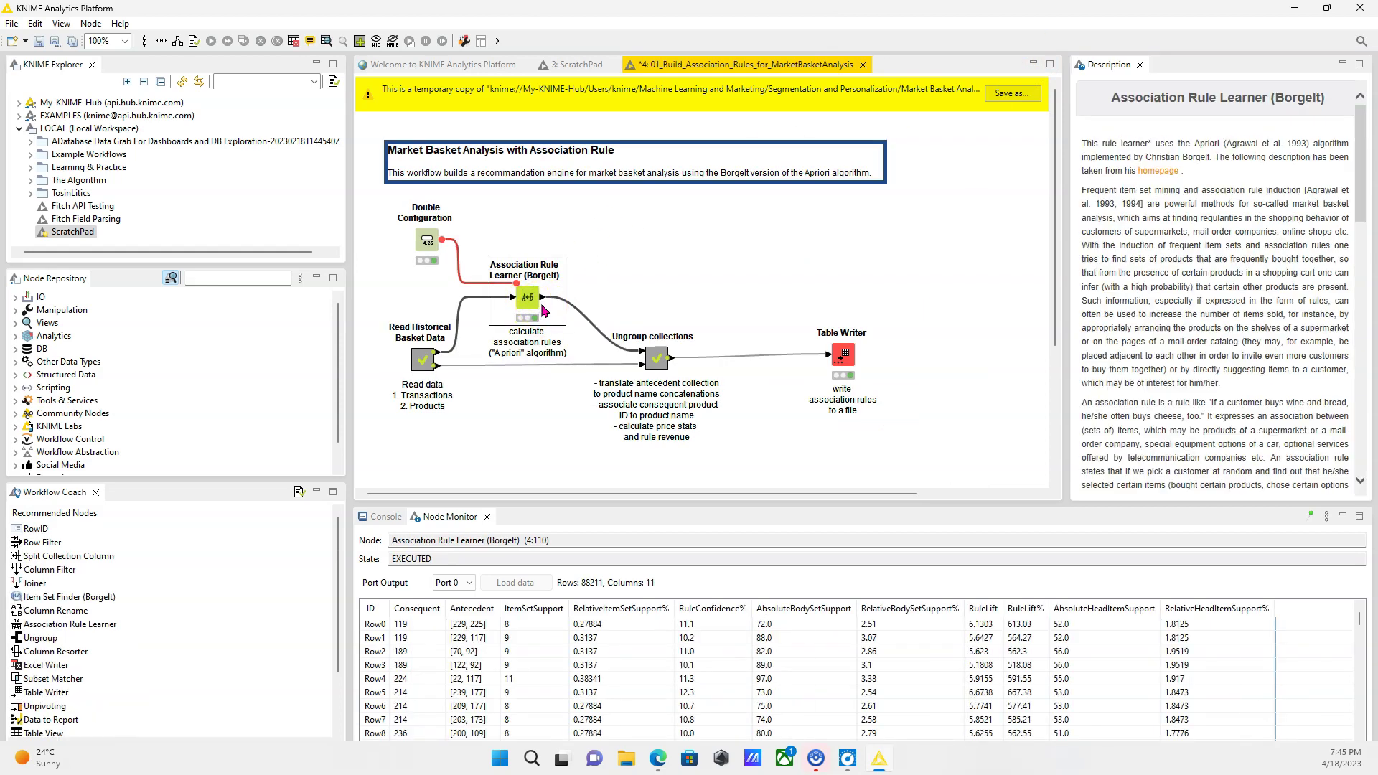
{"action": "double_click", "coordinate": [656, 357]}
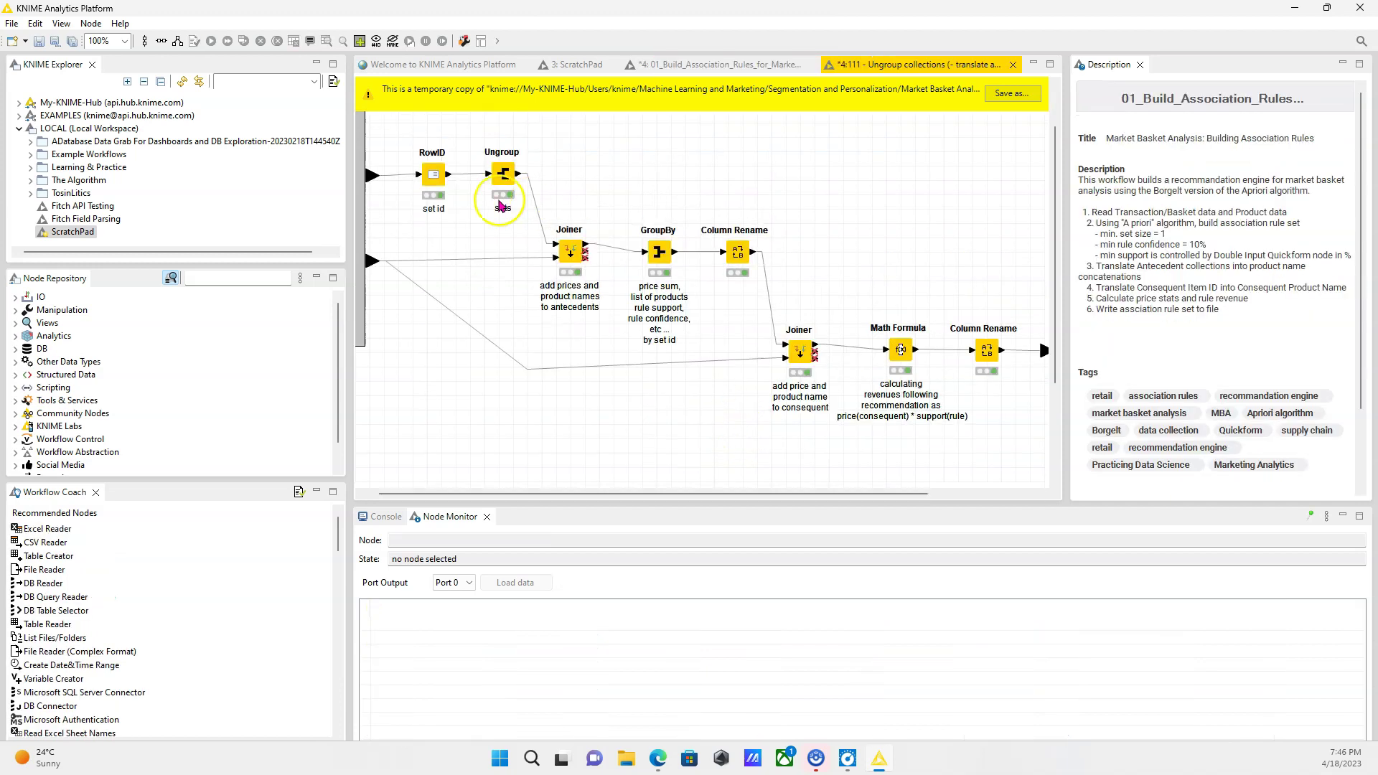
{"action": "left_click", "coordinate": [516, 193]}
{"action": "left_click", "coordinate": [570, 251]}
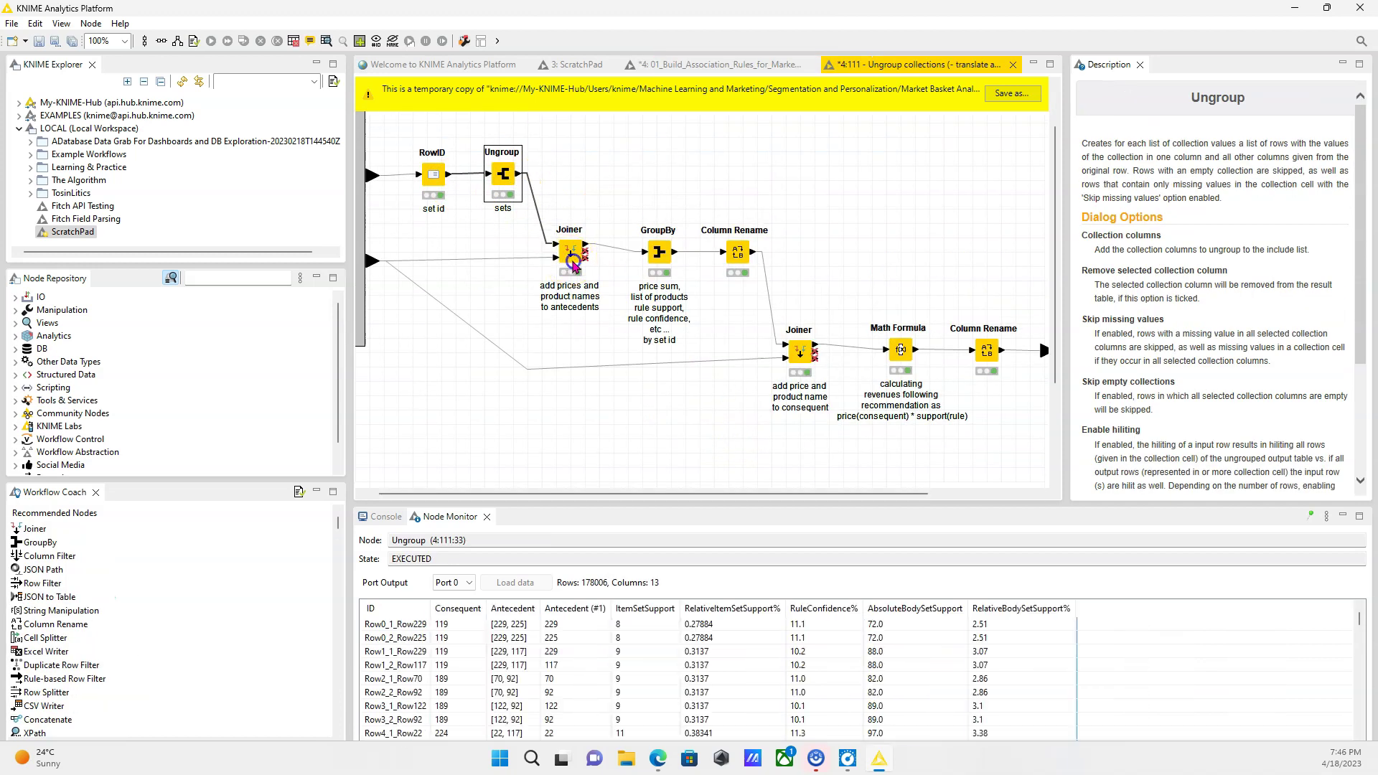
{"action": "left_click", "coordinate": [978, 355]}
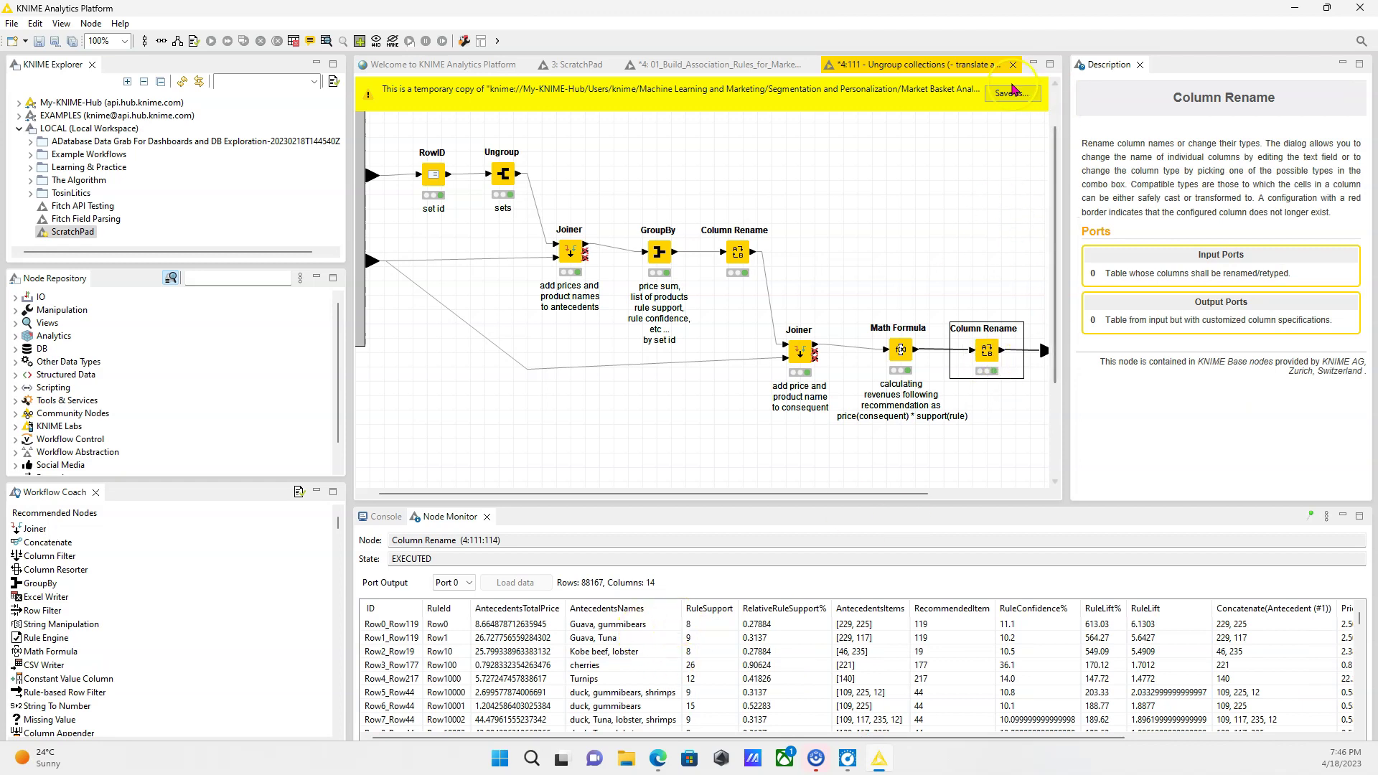
{"action": "left_click", "coordinate": [1013, 66]}
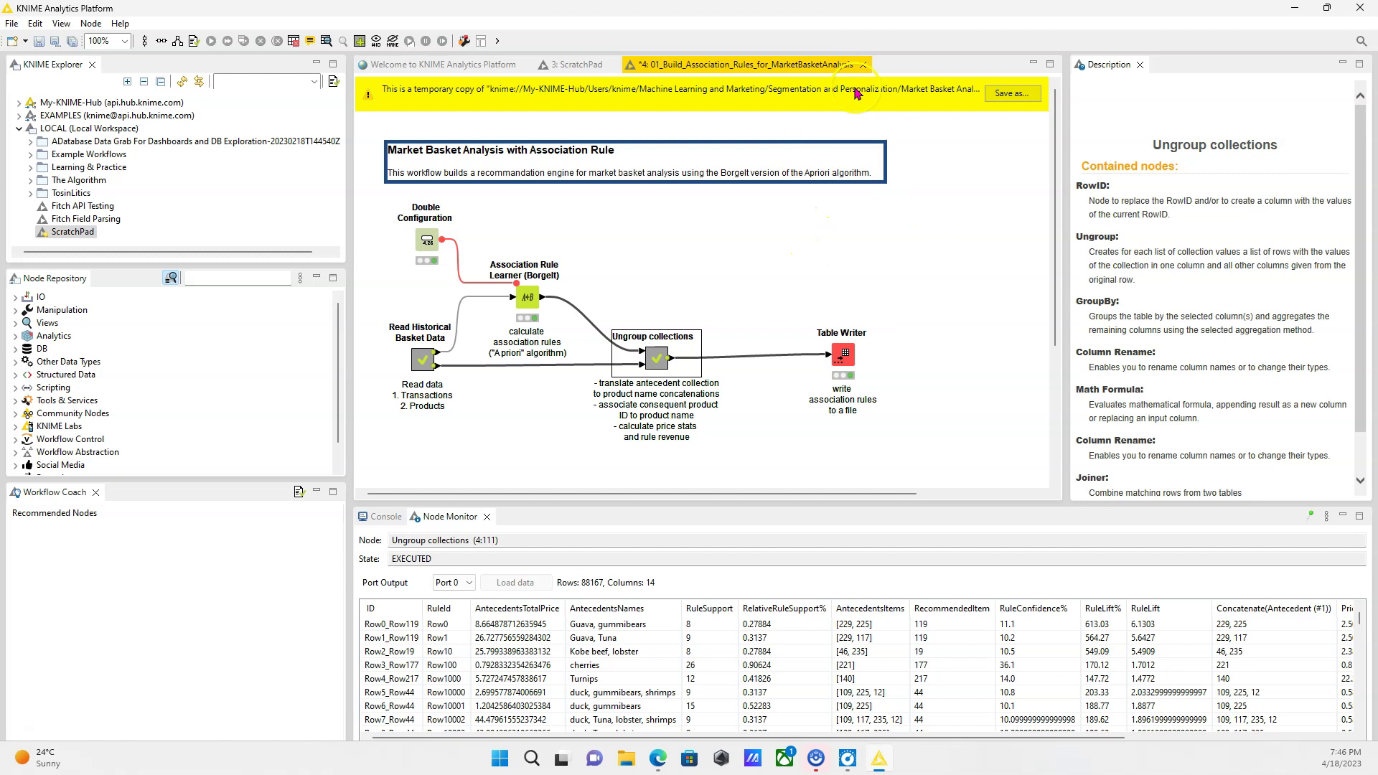
{"action": "left_click", "coordinate": [659, 758]}
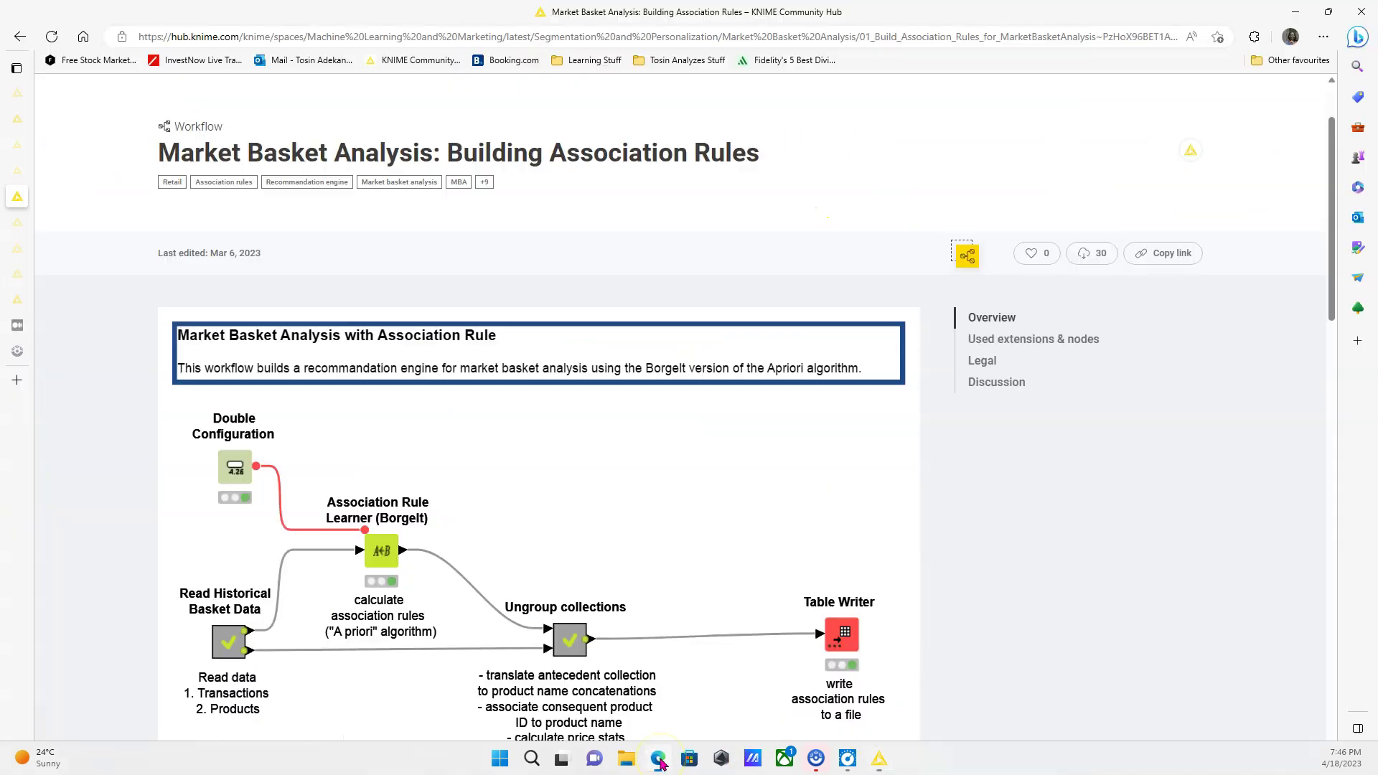
- Back on the search results, replace the market basket query with 'api' and run the search
{"action": "left_click", "coordinate": [20, 37]}
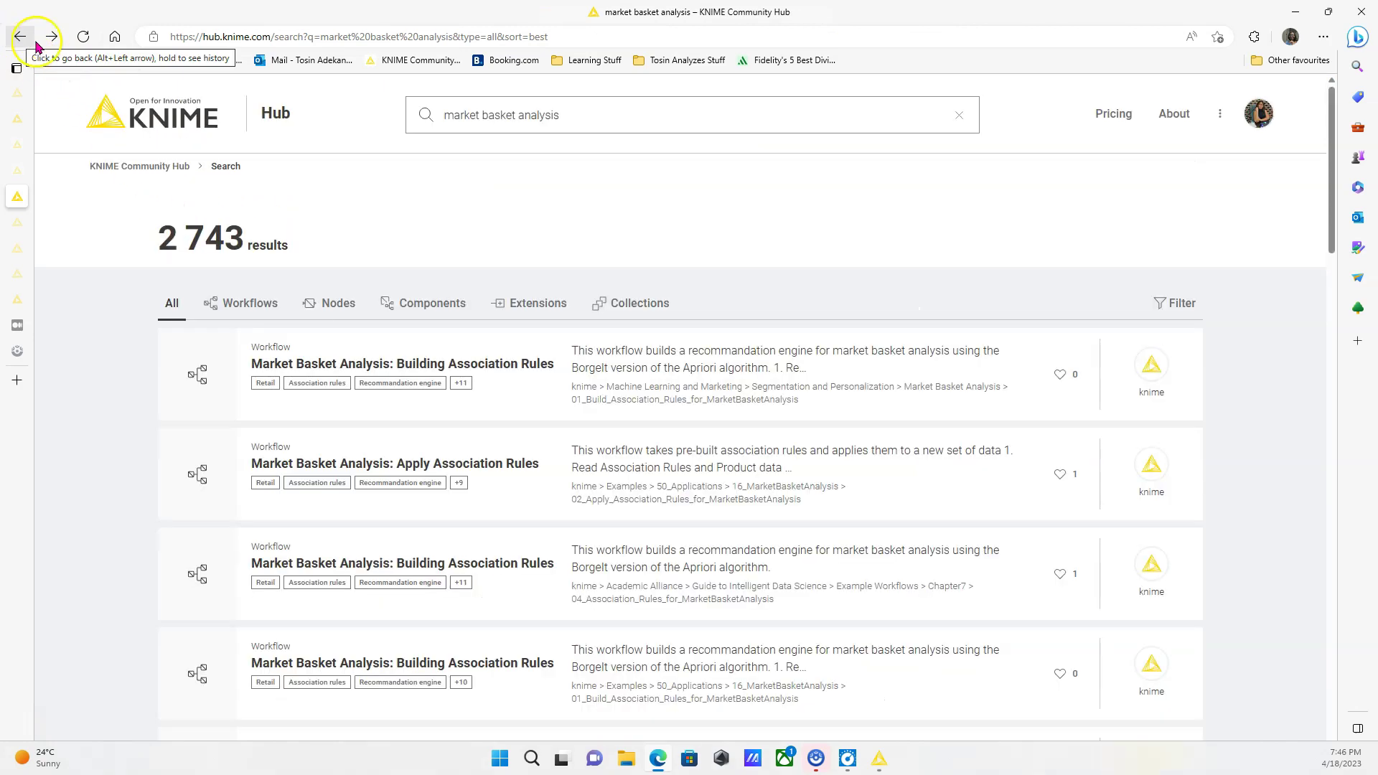
{"action": "left_click", "coordinate": [566, 119]}
{"action": "left_click", "coordinate": [265, 127]}
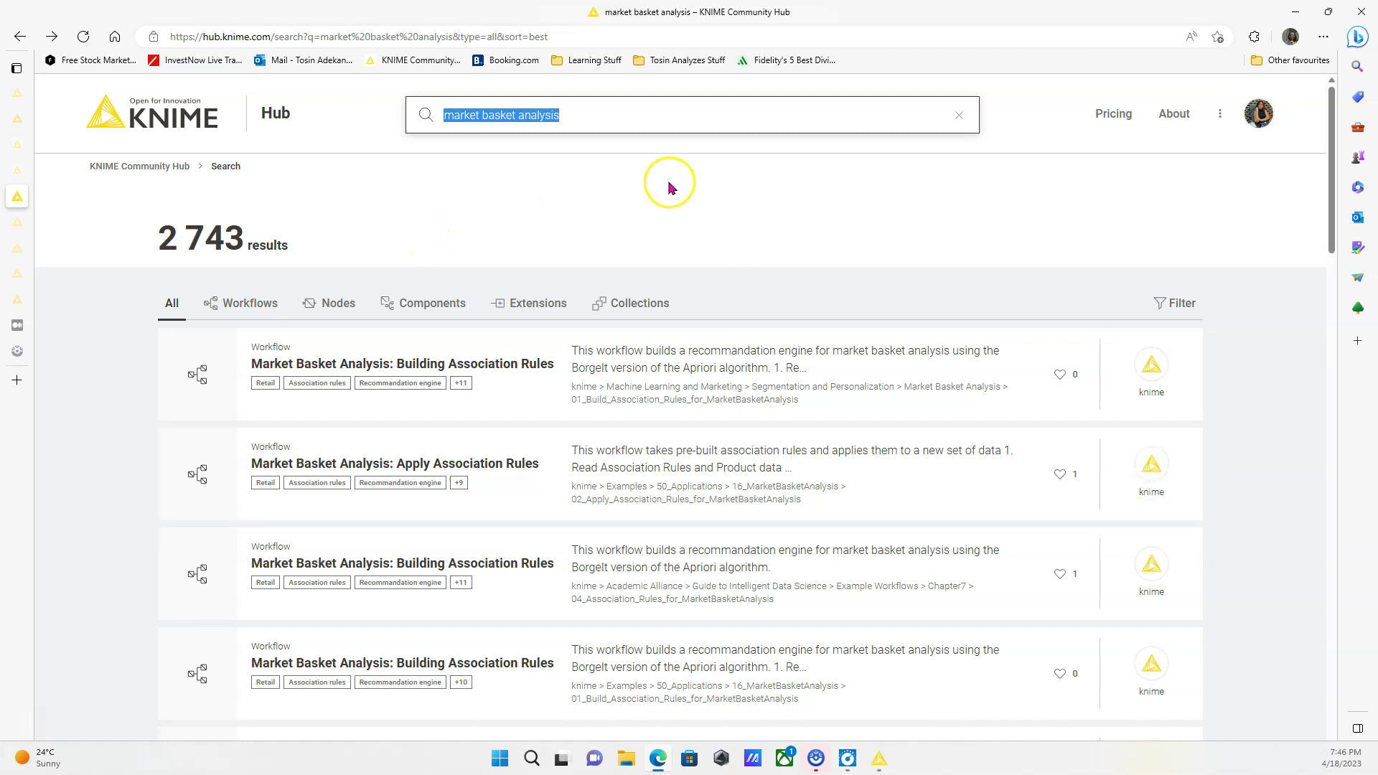
{"action": "key", "text": "BackSpace"}
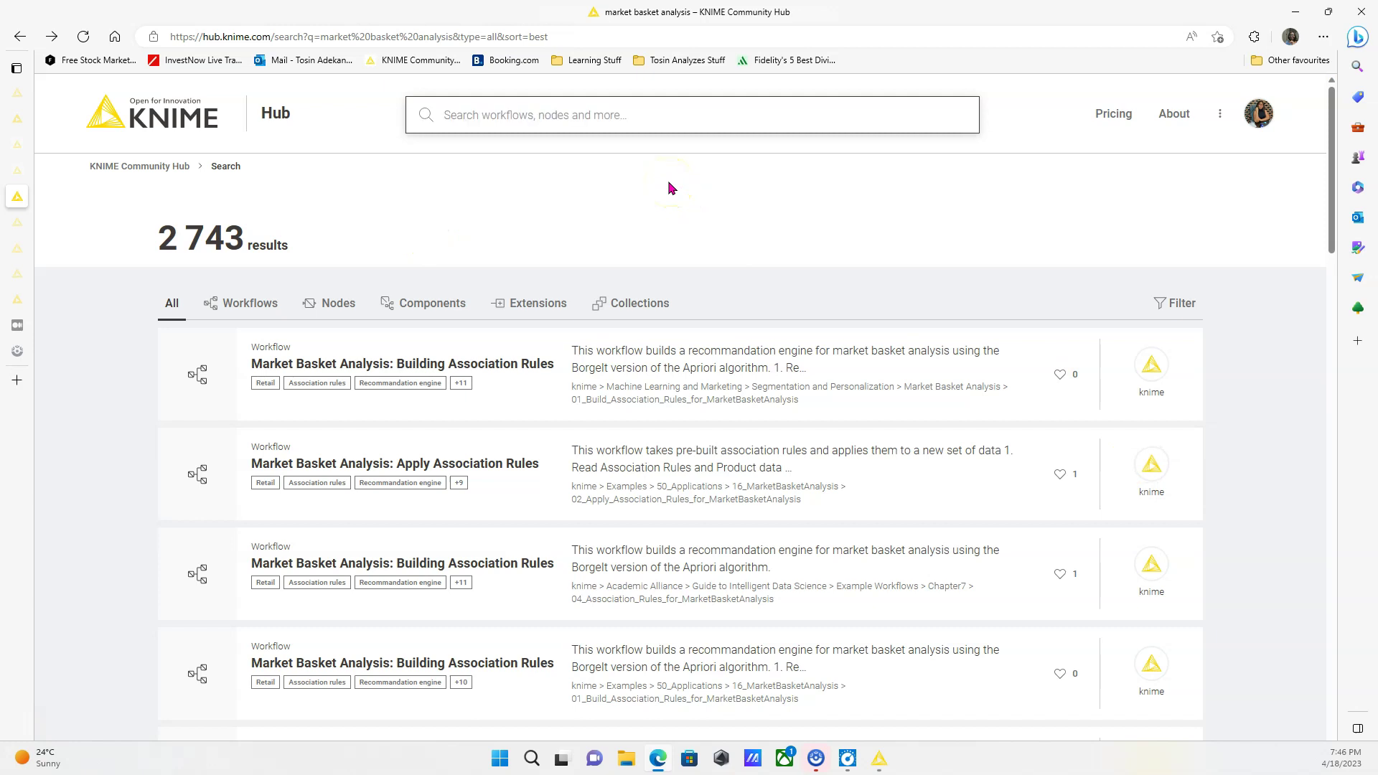
{"action": "type", "text": "api"}
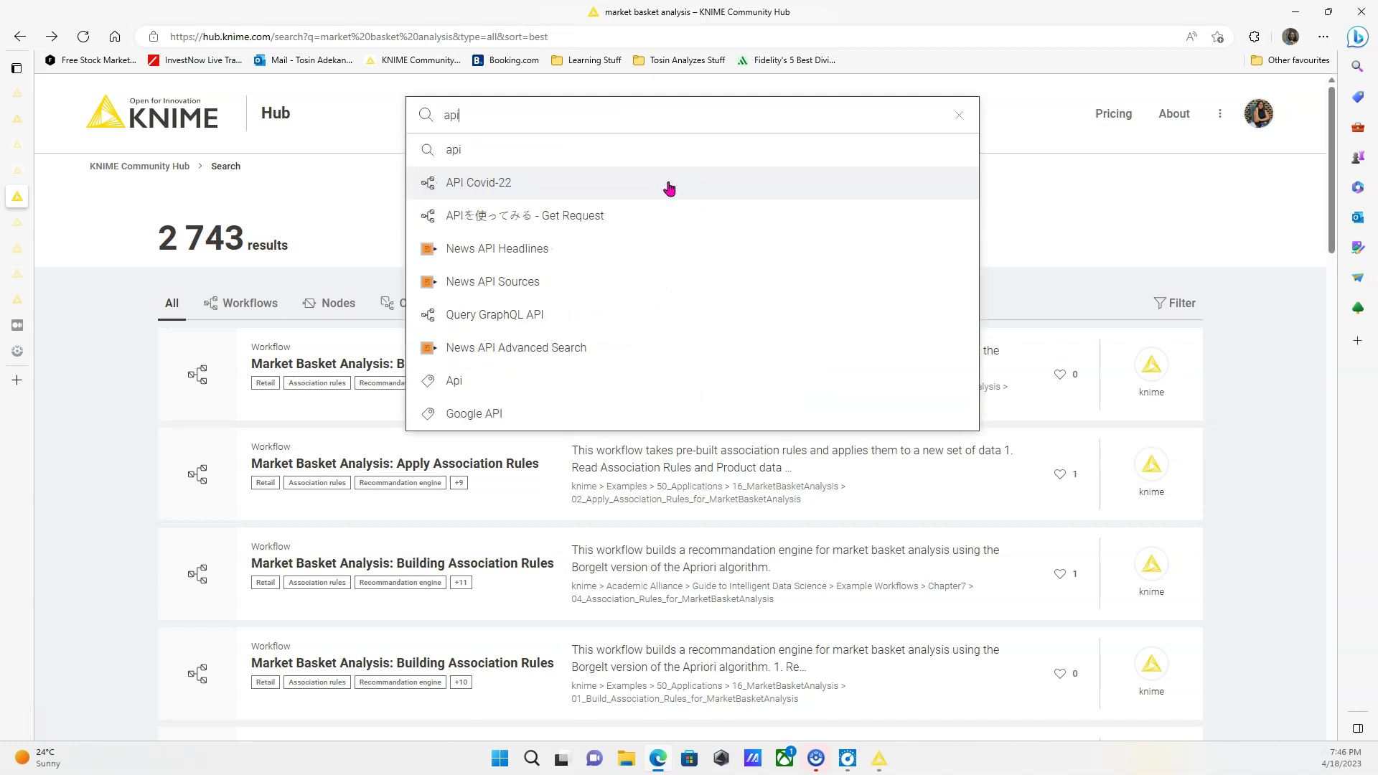
{"action": "left_click", "coordinate": [585, 147]}
{"action": "mouse_move", "coordinate": [876, 759]}
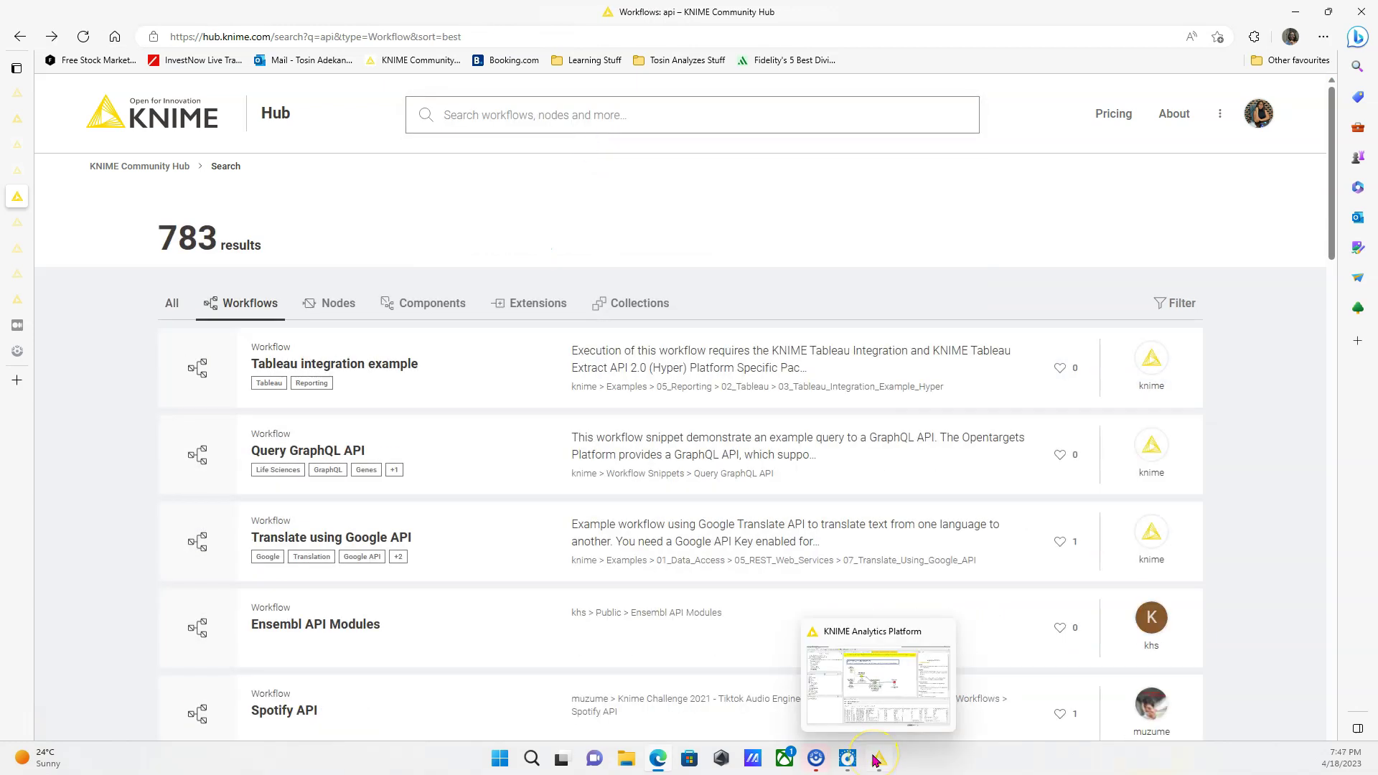